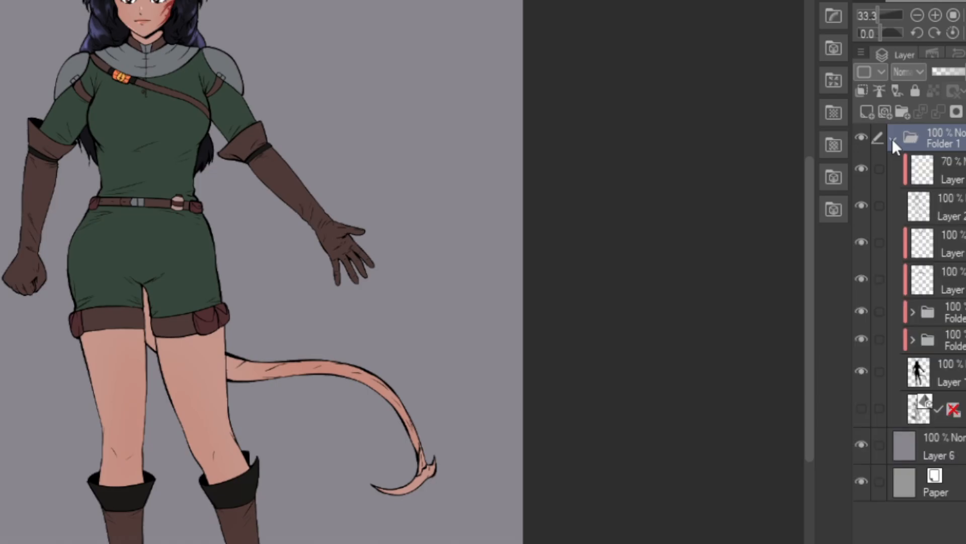
click(891, 138)
click(892, 138)
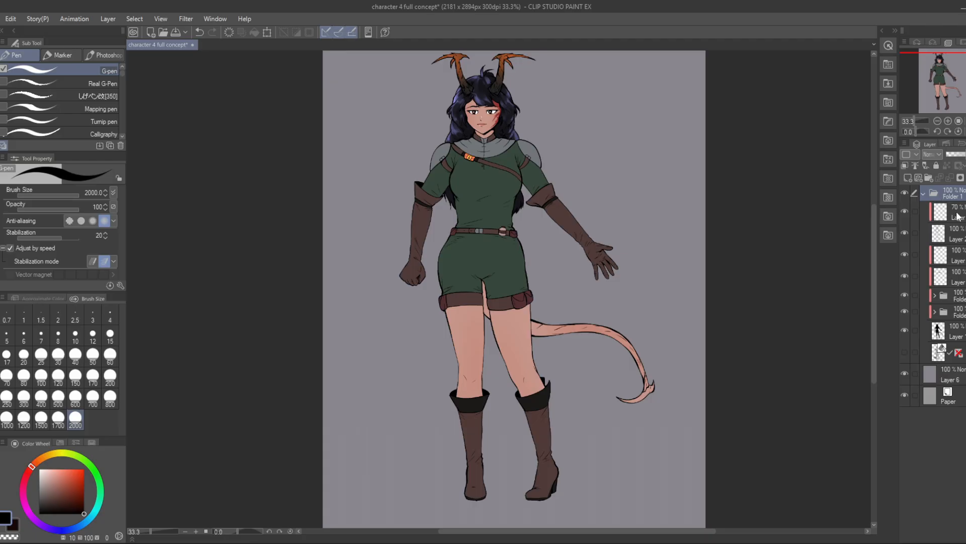
Step: Examine the character's layer structure in Folder 1, toggling the visibility of the folder and its contents
click(924, 193)
click(904, 192)
click(904, 193)
click(924, 194)
click(951, 298)
click(906, 295)
click(905, 295)
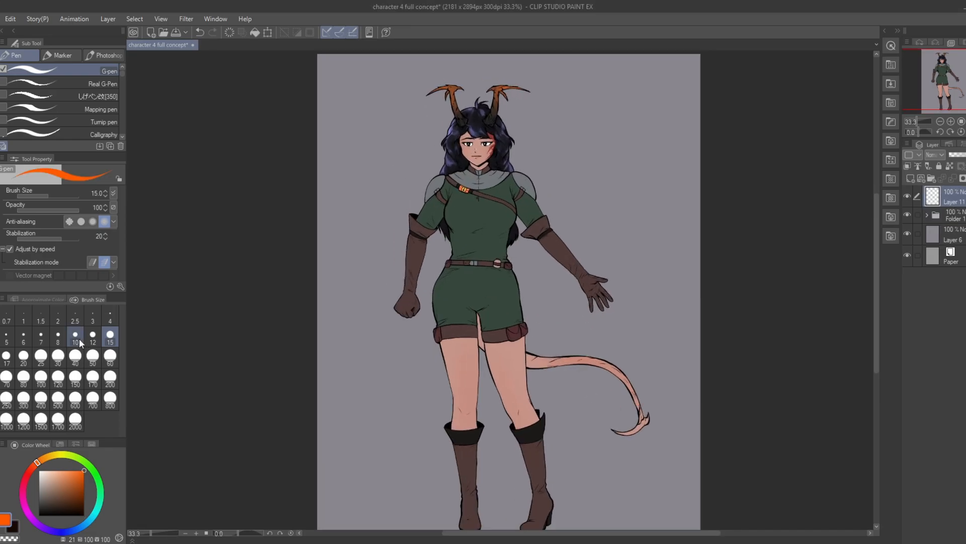
Step: Draw an orange light-direction arrow pointing down at the head on Layer 11, using the G-pen at brush size 30
click(58, 356)
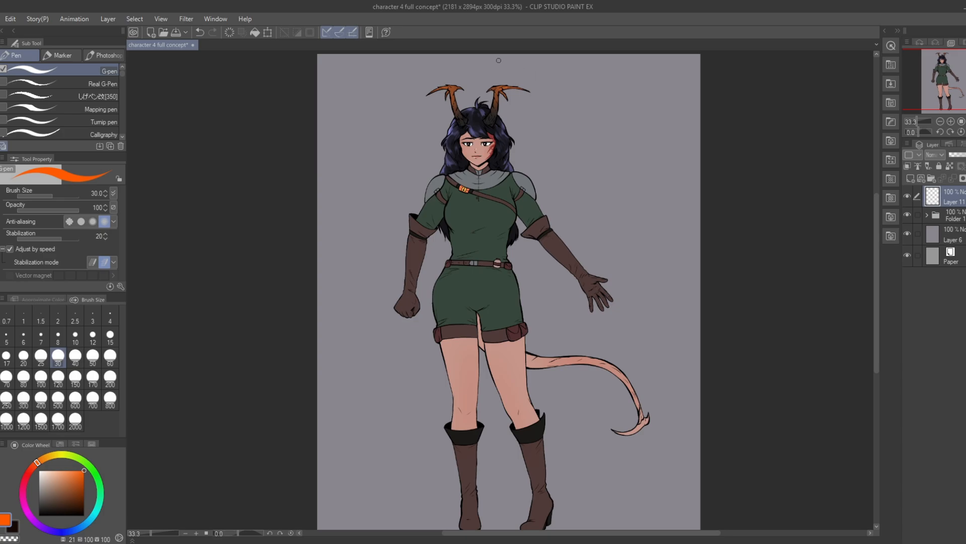
mouse_move(505, 57)
mouse_down()
mouse_move(491, 63)
mouse_move(489, 137)
mouse_up()
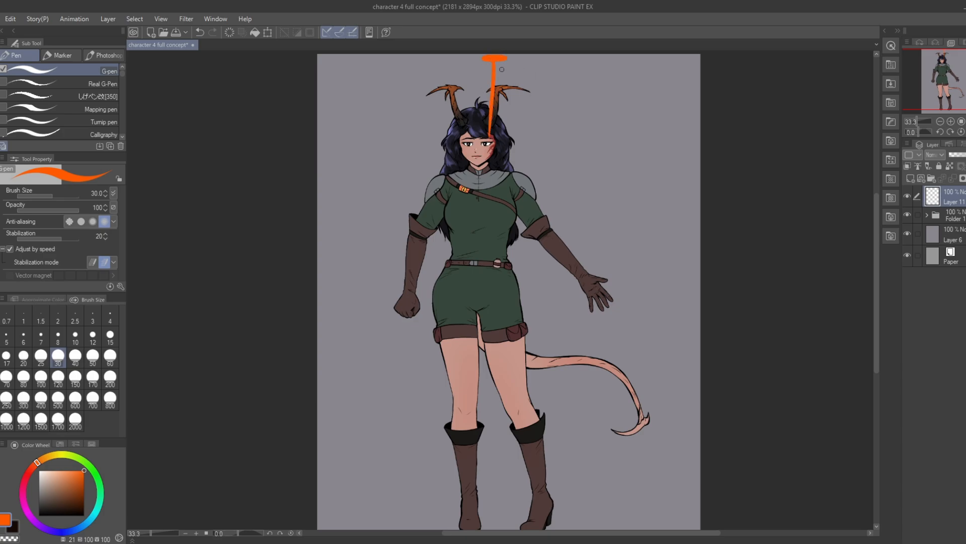
key(ctrl+z)
mouse_move(495, 60)
mouse_down()
mouse_move(494, 102)
mouse_move(486, 99)
mouse_move(498, 127)
mouse_move(506, 99)
mouse_up()
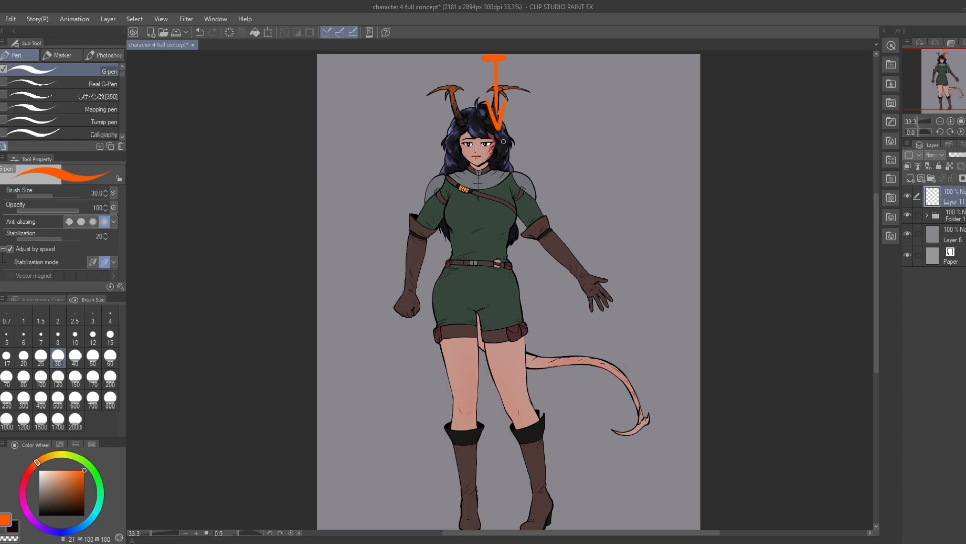
scroll(503, 142, down, 1)
scroll(428, 81, up, 4)
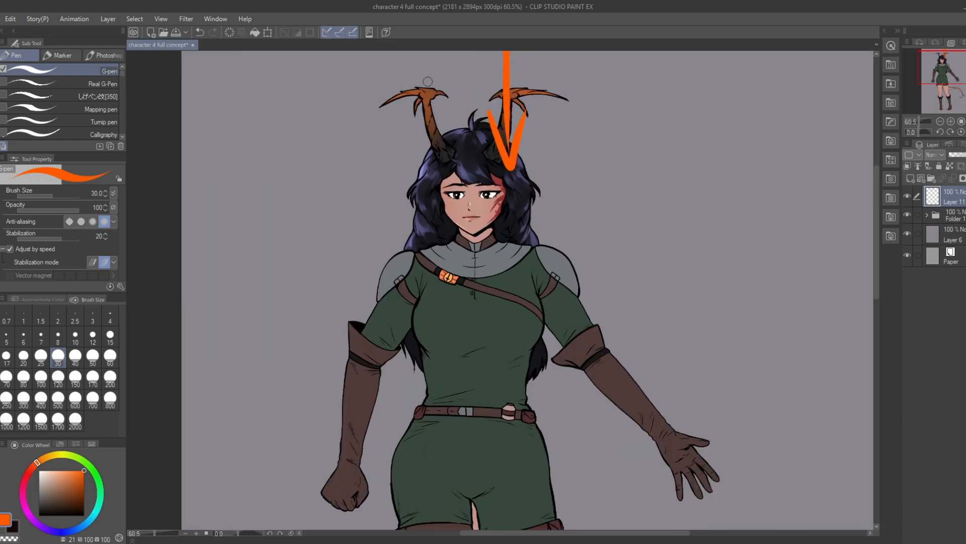
Step: Mark the lit areas in orange along the tops of both horns, on the fringe and on the nose
mouse_move(400, 95)
mouse_down()
mouse_move(440, 91)
mouse_move(426, 90)
mouse_move(427, 129)
mouse_up()
drag(523, 90, 499, 94)
drag(506, 95, 502, 120)
drag(455, 147, 468, 165)
click(473, 160)
click(479, 164)
click(486, 165)
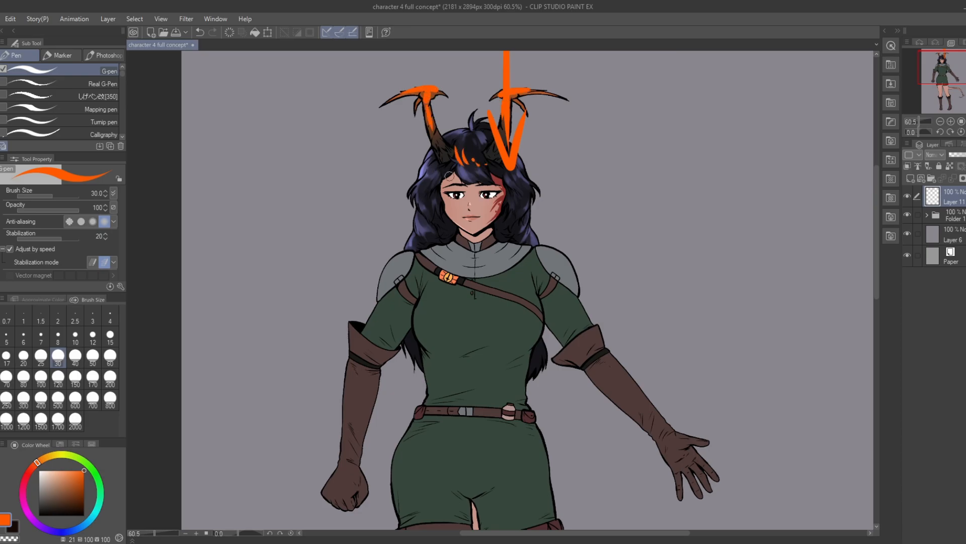
click(470, 201)
Step: Switch to pure blue and mark the shadow areas under the chin, below the hair at the shoulders and around the brows
click(61, 531)
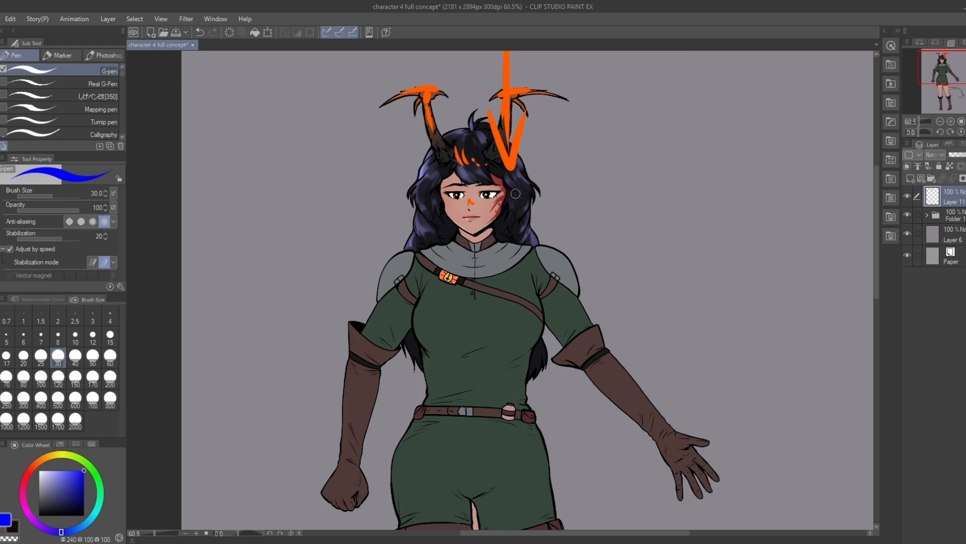
mouse_move(459, 227)
mouse_down()
mouse_move(471, 237)
mouse_move(491, 230)
mouse_move(475, 240)
mouse_move(493, 229)
mouse_move(485, 233)
mouse_up()
drag(459, 237, 405, 251)
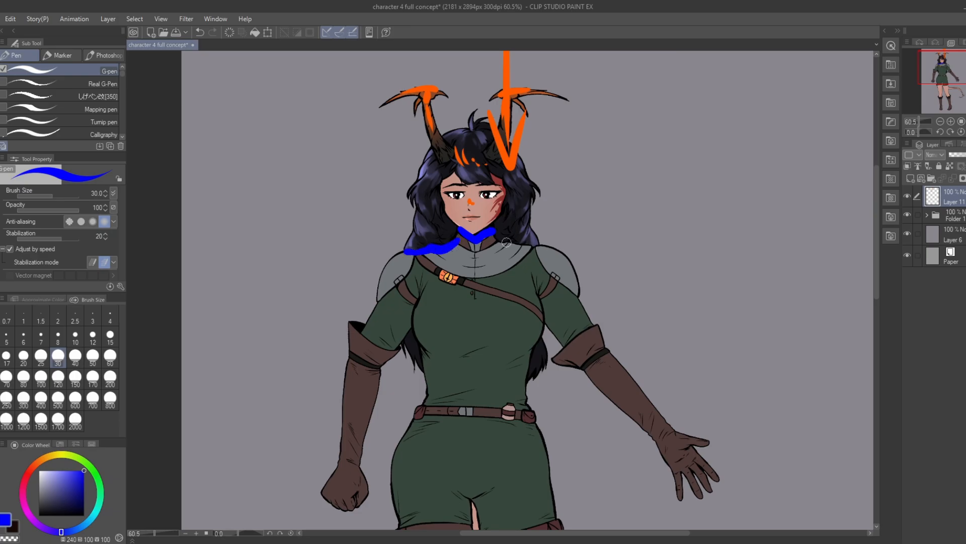
drag(493, 236, 549, 245)
mouse_move(441, 182)
mouse_down()
mouse_move(477, 183)
mouse_move(465, 186)
mouse_move(503, 198)
mouse_up()
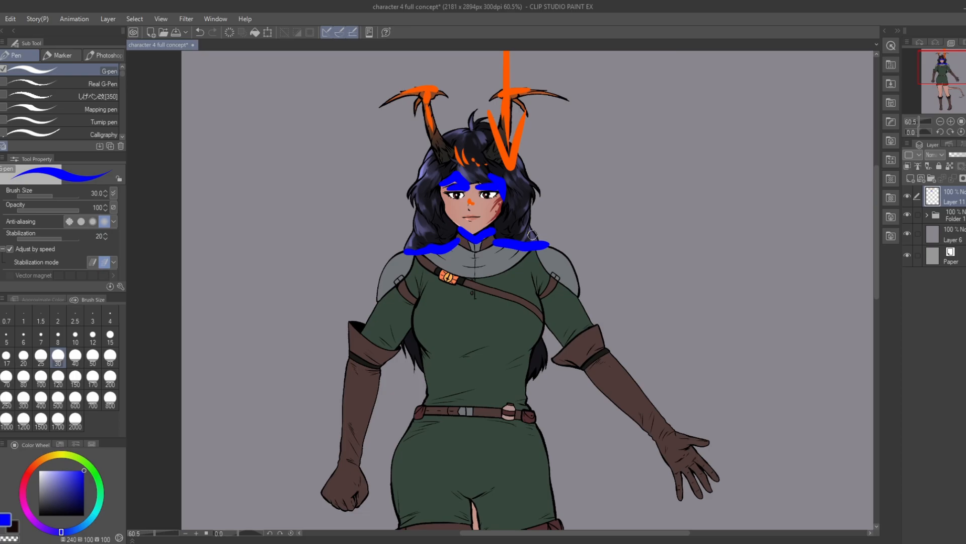
scroll(437, 203, down, 3)
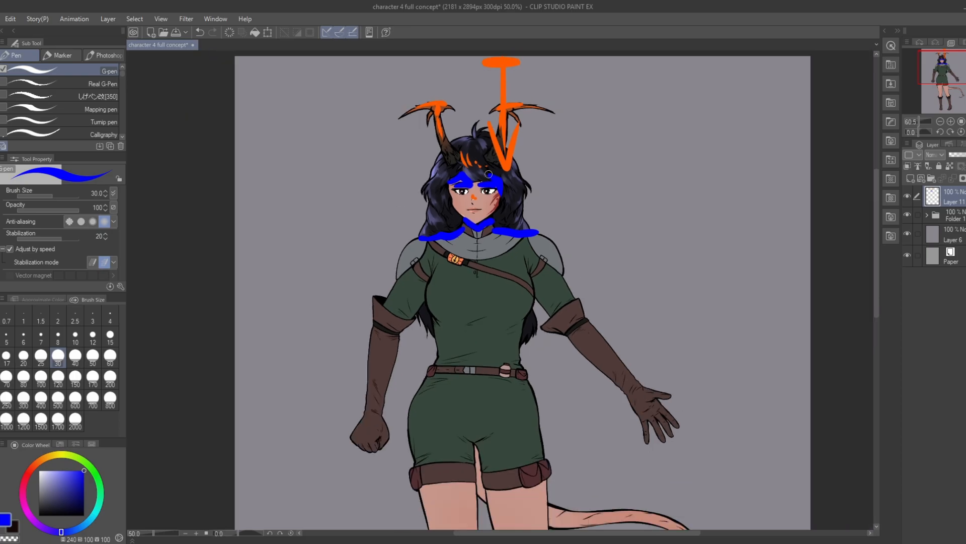
scroll(470, 180, up, 2)
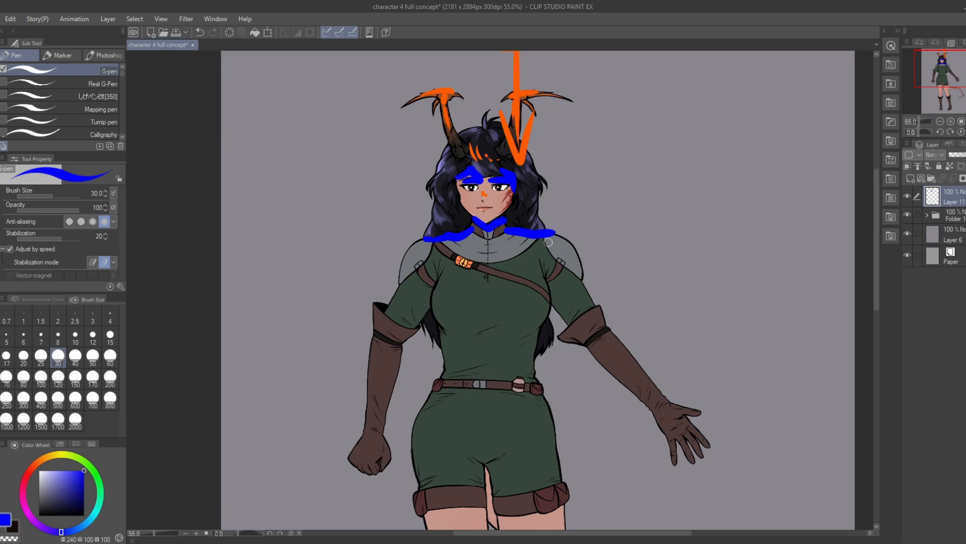
scroll(548, 171, up, 1)
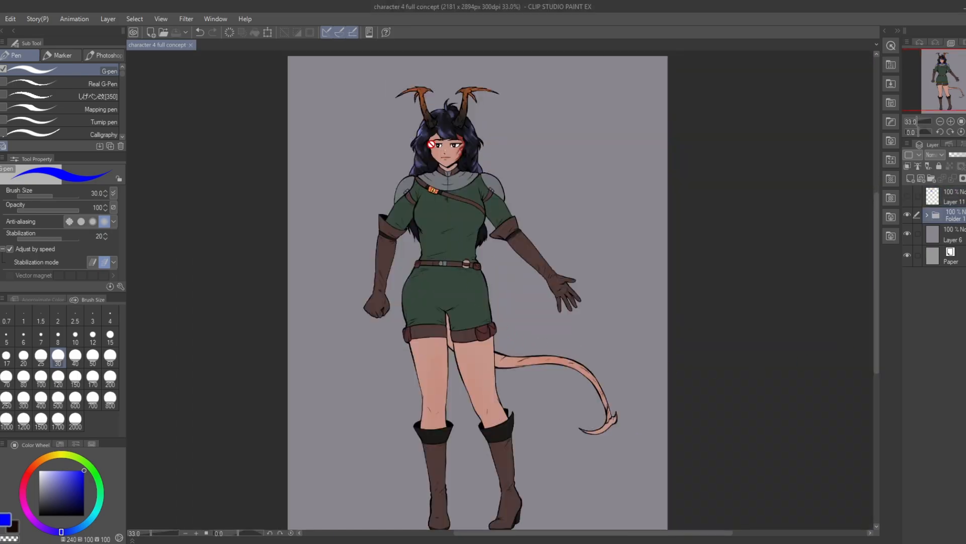
Step: Lower the pen's anti-aliasing to its second level, add a raster layer above Folder 1 and clip it to the folder
scroll(425, 125, up, 2)
scroll(435, 125, down, 1)
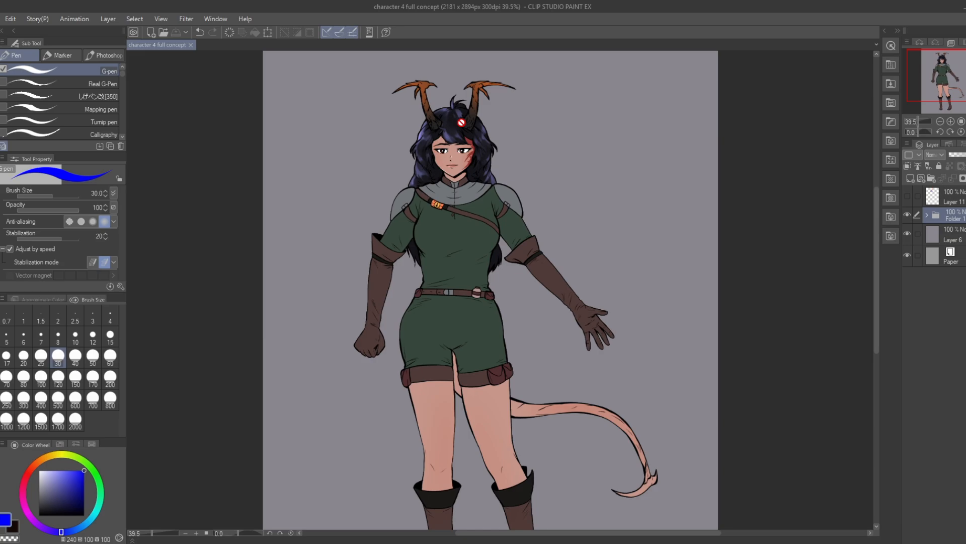
click(81, 222)
scroll(441, 125, up, 1)
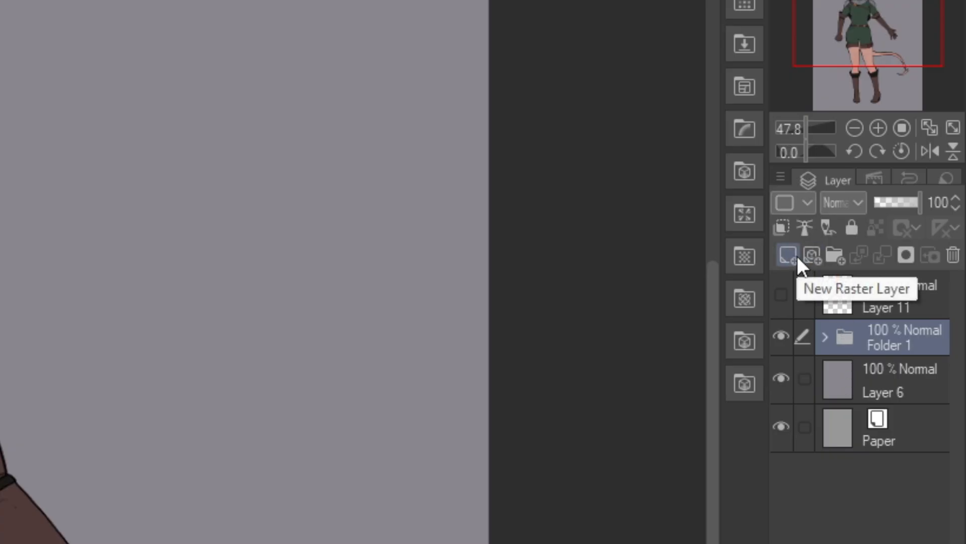
click(797, 256)
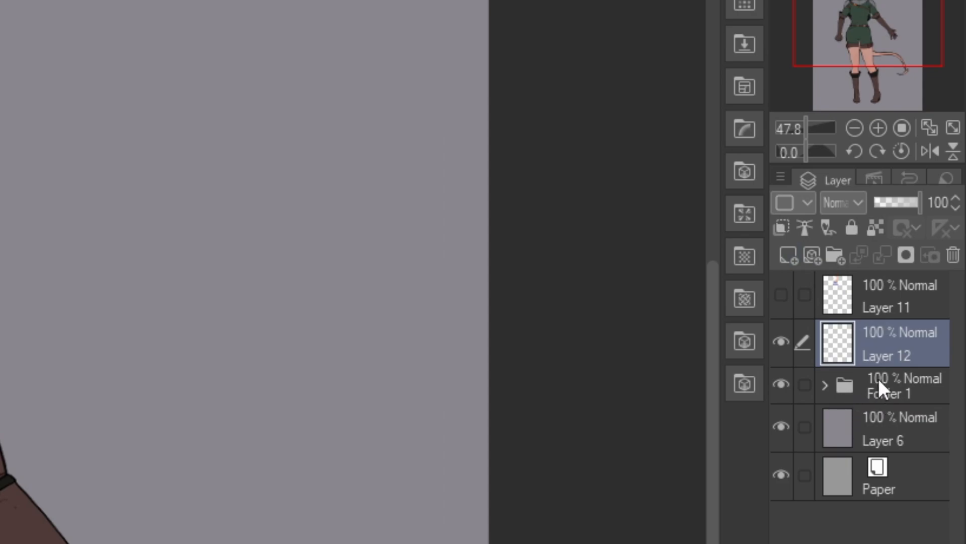
click(781, 231)
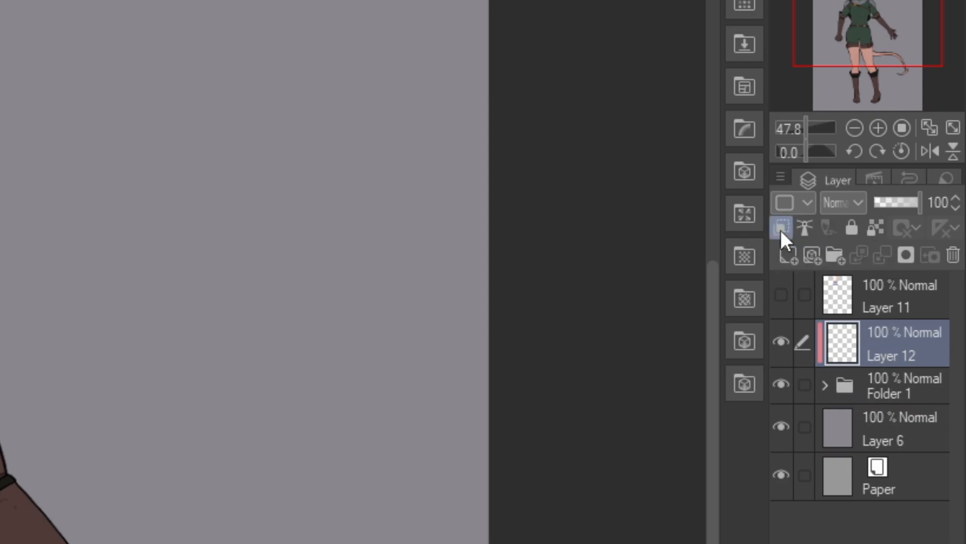
Step: Try blue strokes across the whole figure to test the clipping on Layer 12, and undo them
scroll(517, 188, down, 2)
scroll(493, 139, up, 2)
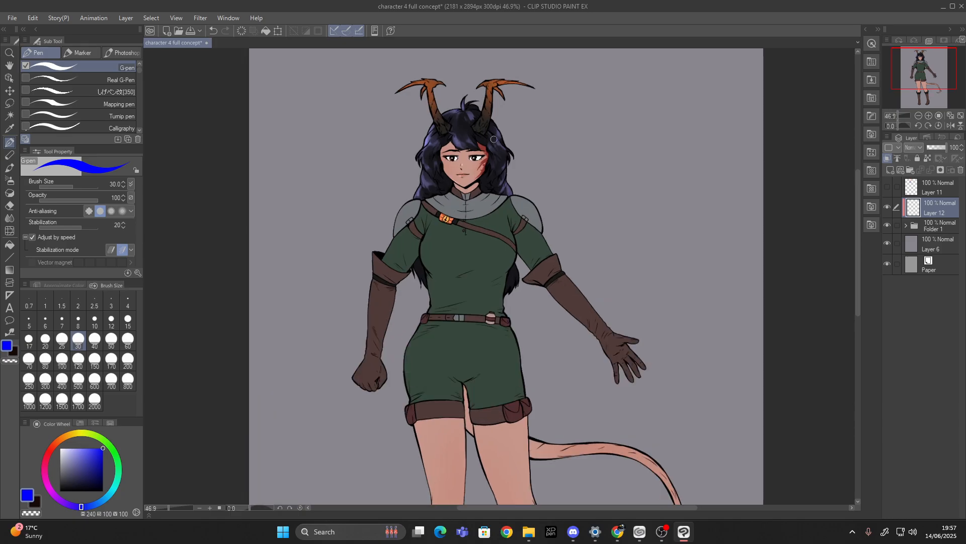
mouse_move(329, 205)
mouse_down()
mouse_move(329, 272)
mouse_move(571, 260)
mouse_move(751, 363)
mouse_up()
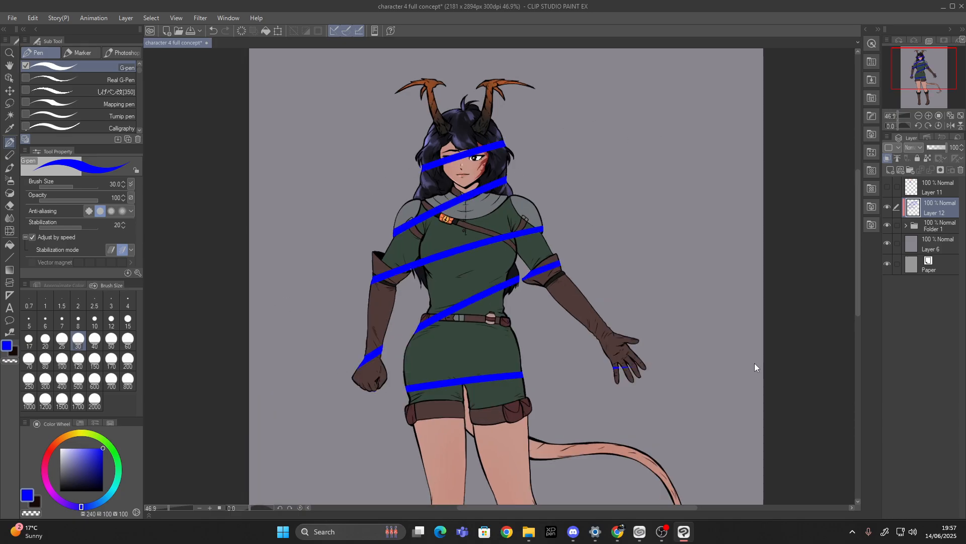
key(ctrl+z)
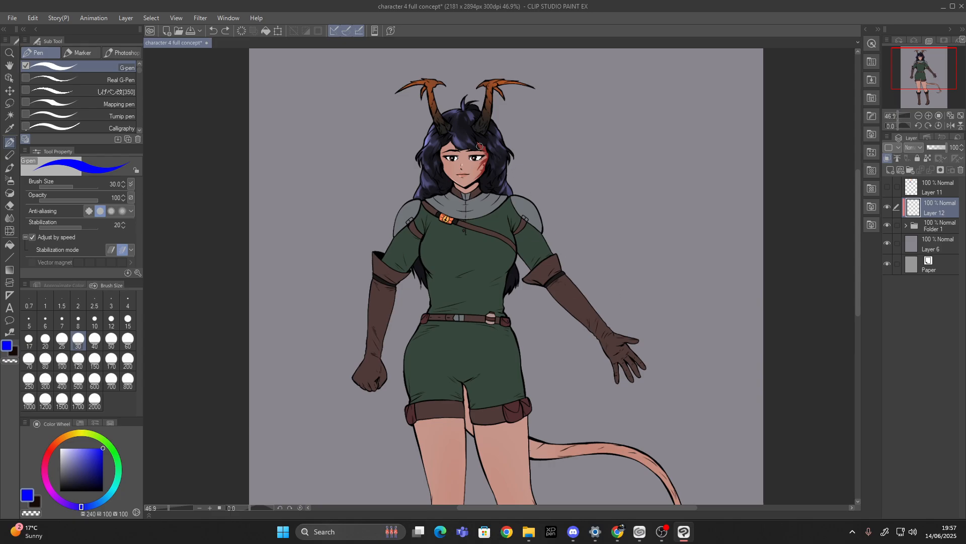
scroll(464, 137, up, 4)
scroll(461, 130, down, 4)
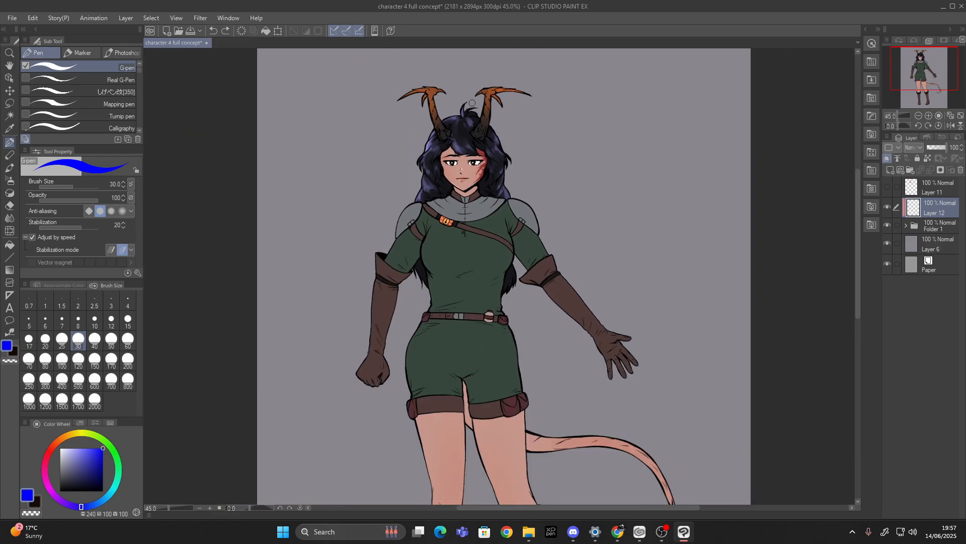
scroll(458, 125, up, 2)
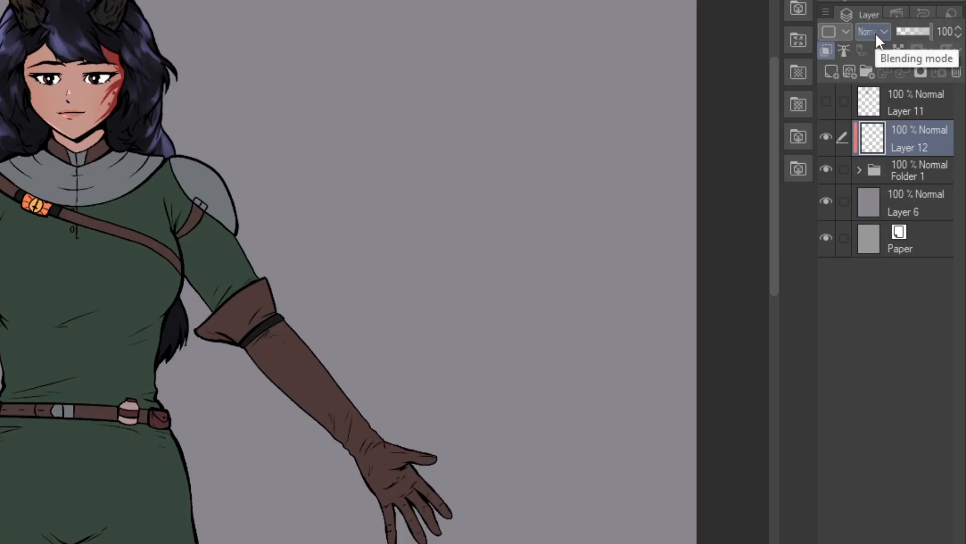
Step: Try Multiply blending on Layer 12 with a blue stroke over the face, undo the stroke and return to Normal
click(875, 33)
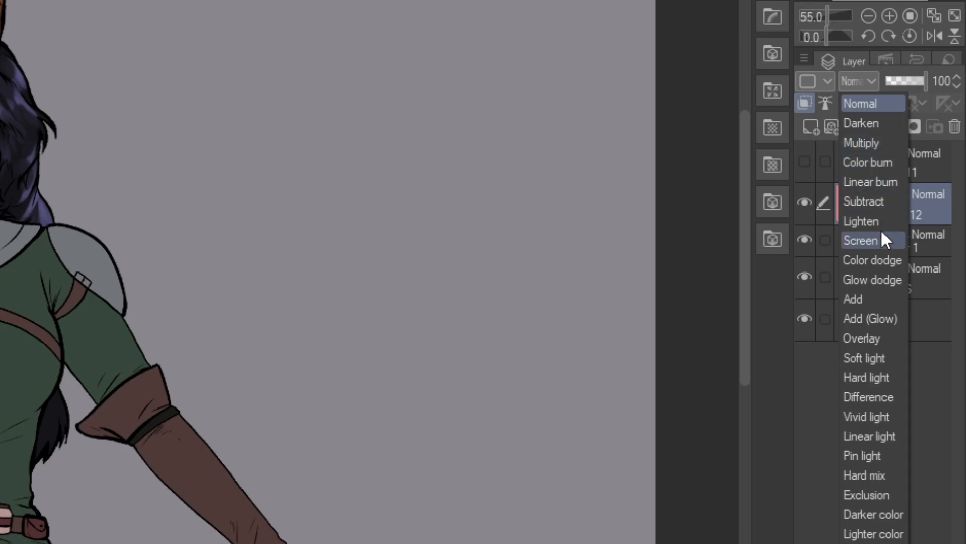
click(872, 145)
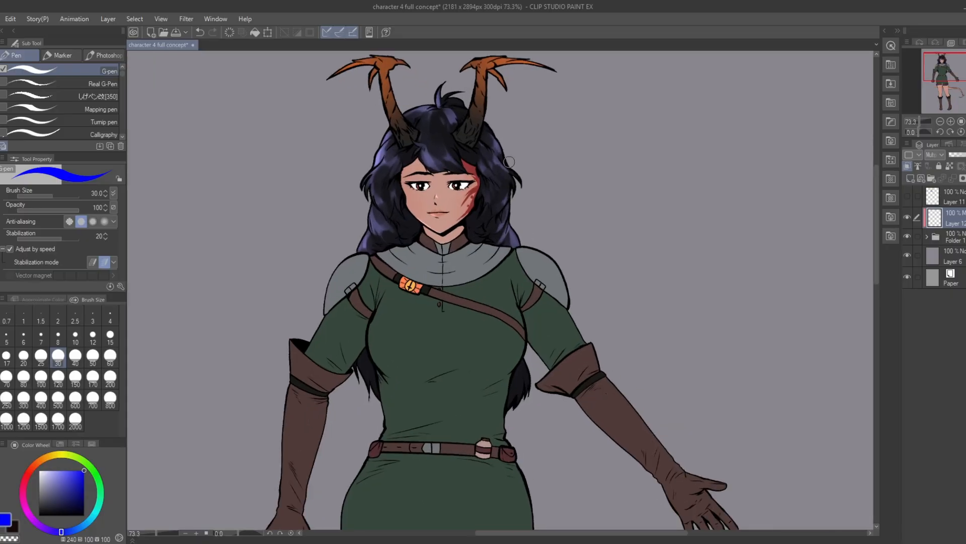
mouse_move(443, 176)
mouse_down()
mouse_move(481, 175)
mouse_move(463, 182)
mouse_move(442, 219)
mouse_up()
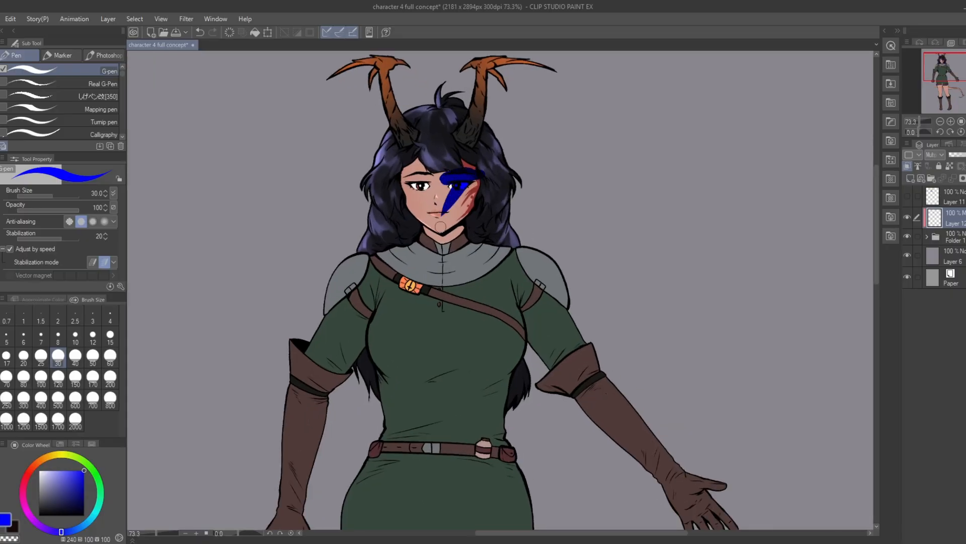
scroll(421, 178, up, 11)
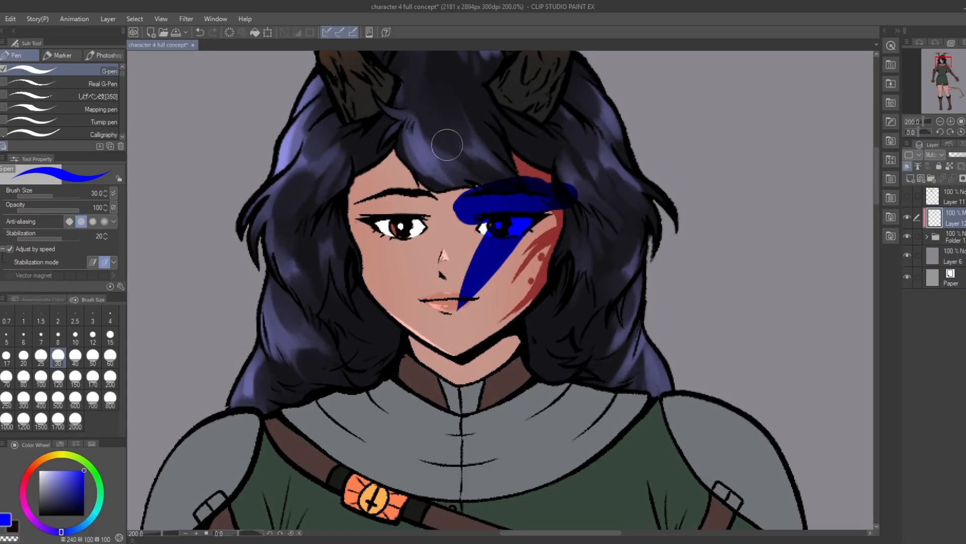
key(ctrl+z)
click(940, 156)
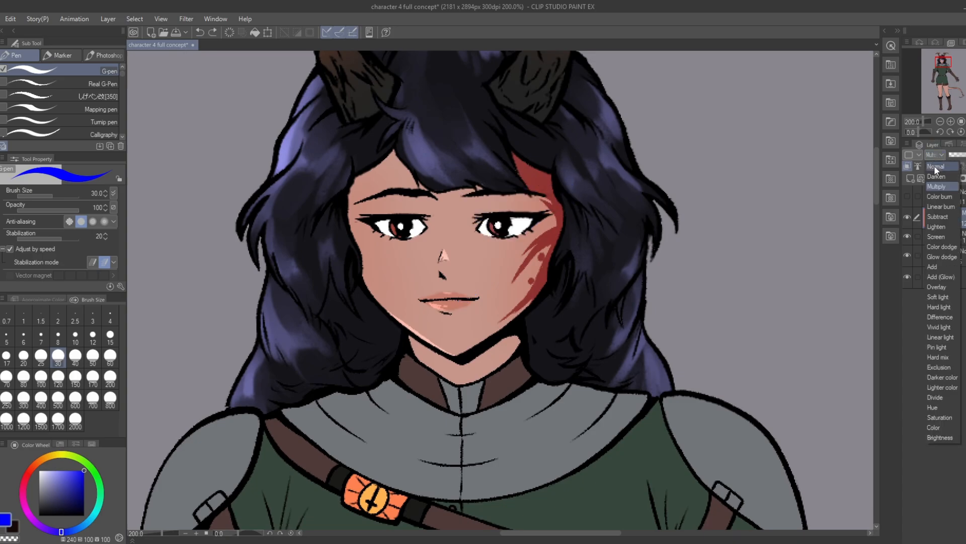
click(935, 167)
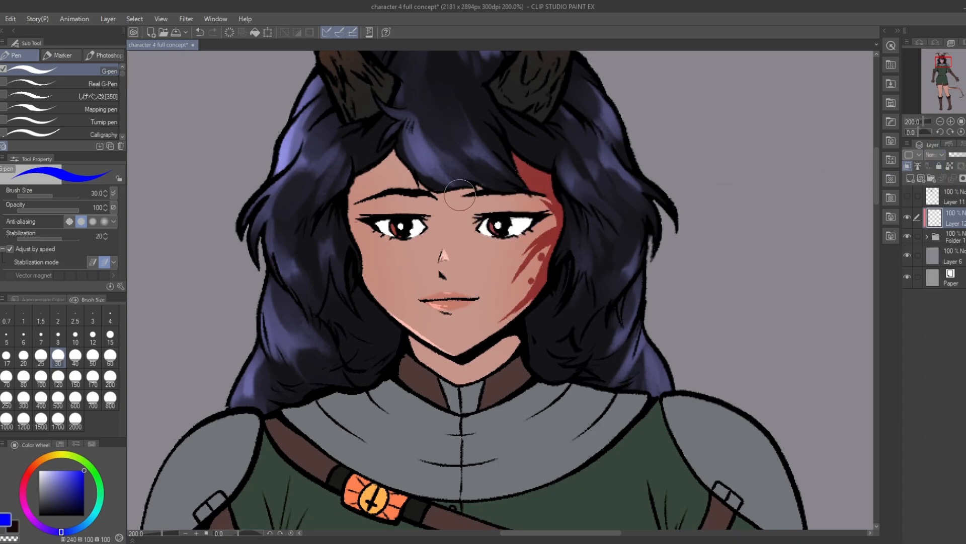
Step: Paint a solid blue shadow over the eyelid, brow and upper edge of the scarred side of the face at brush size 15
click(105, 341)
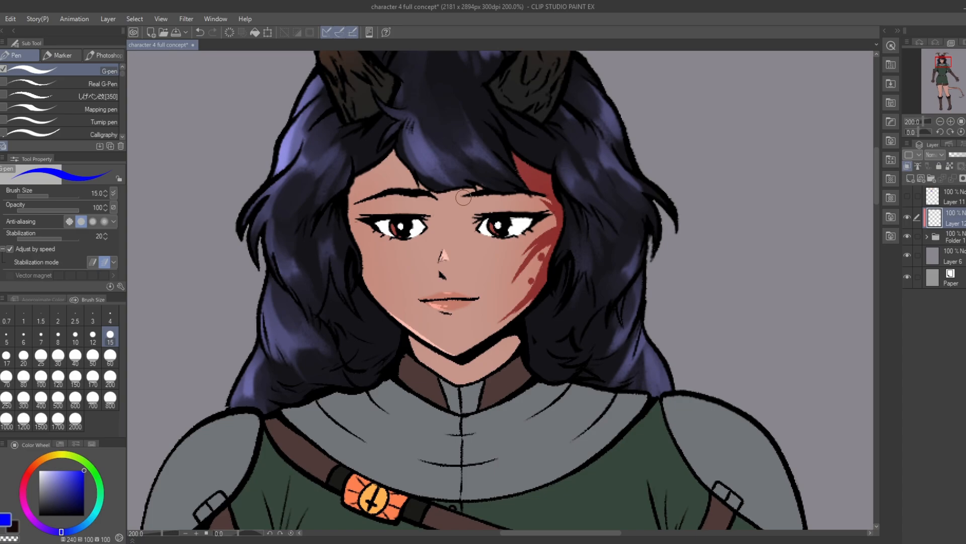
drag(462, 199, 558, 197)
drag(468, 198, 559, 198)
mouse_move(481, 209)
mouse_down()
mouse_move(576, 218)
mouse_move(565, 210)
mouse_up()
key(ctrl+z)
drag(479, 219, 558, 212)
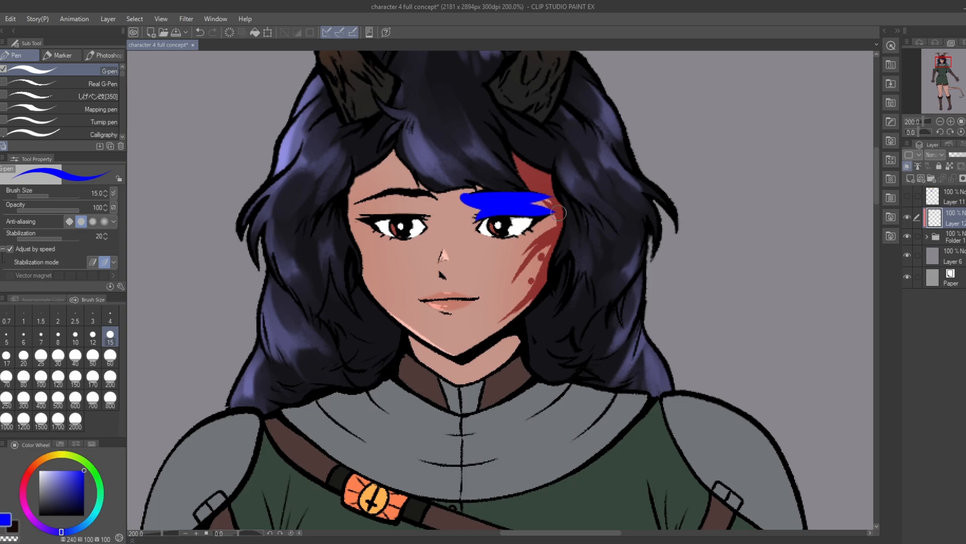
mouse_move(517, 159)
mouse_down()
mouse_move(550, 195)
mouse_move(542, 174)
mouse_move(555, 210)
mouse_move(526, 172)
mouse_move(552, 216)
mouse_move(551, 197)
mouse_move(555, 240)
mouse_up()
Step: Set Layer 12 to Multiply and recolour the brow shadow in muted purple (253, 40, 57) at brush size 60
click(943, 153)
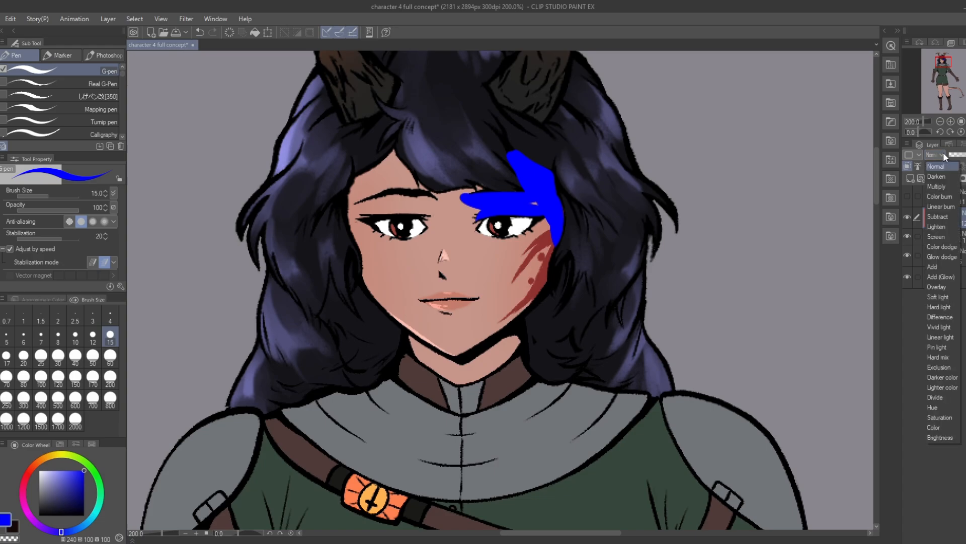
click(939, 186)
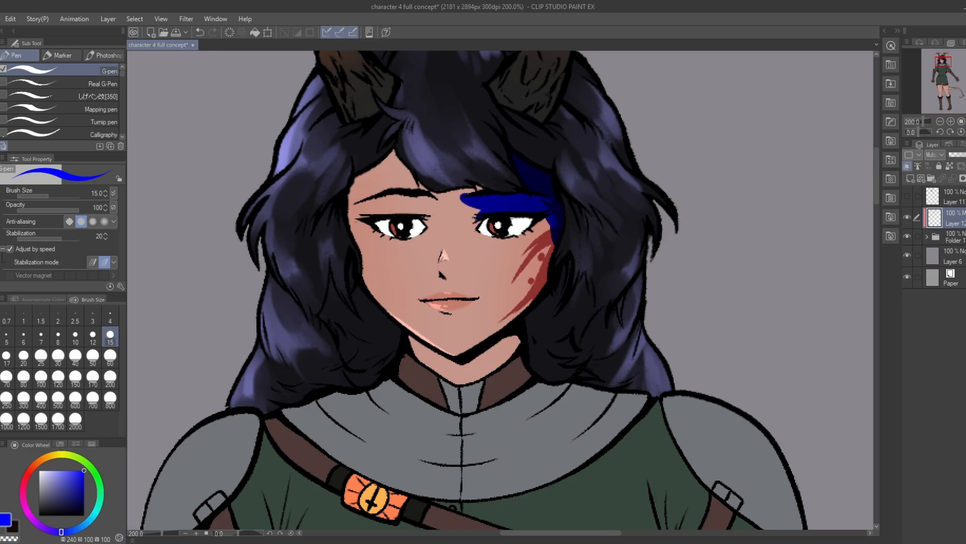
drag(65, 485, 56, 489)
click(110, 355)
drag(463, 199, 577, 186)
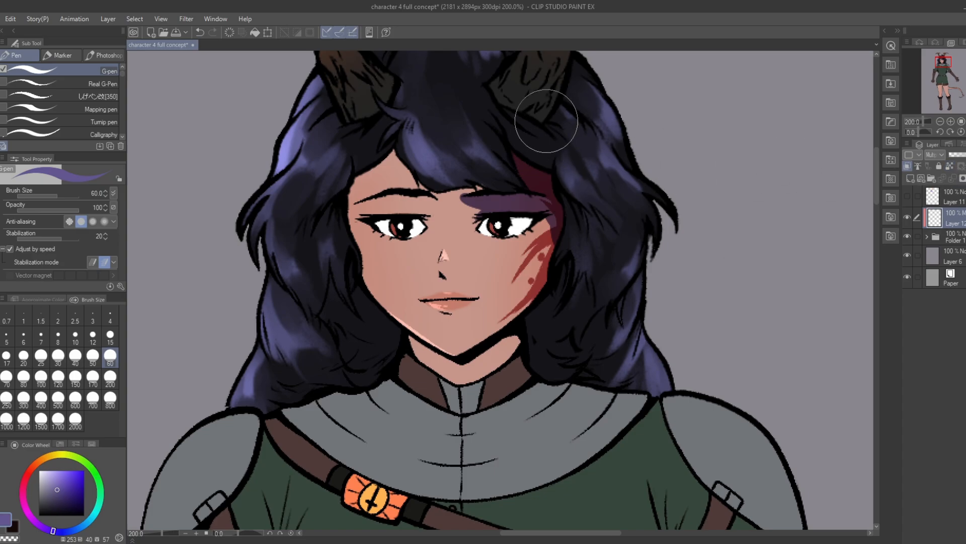
Step: Try a broad purple shadow over the hair, collar and shoulder on the scarred side, and undo it
mouse_move(550, 108)
mouse_down()
mouse_move(598, 183)
mouse_move(579, 281)
mouse_move(633, 405)
mouse_move(775, 432)
mouse_up()
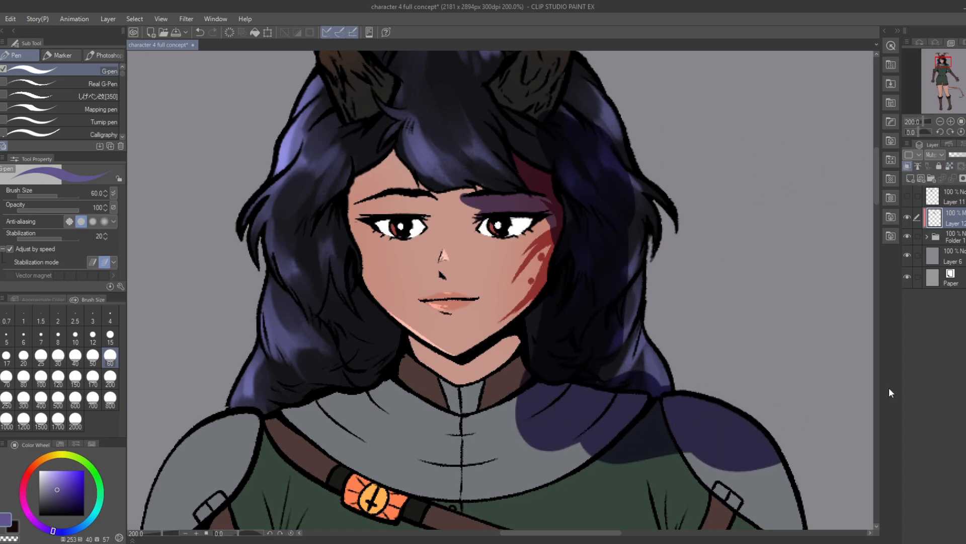
scroll(453, 280, down, 6)
scroll(467, 210, up, 5)
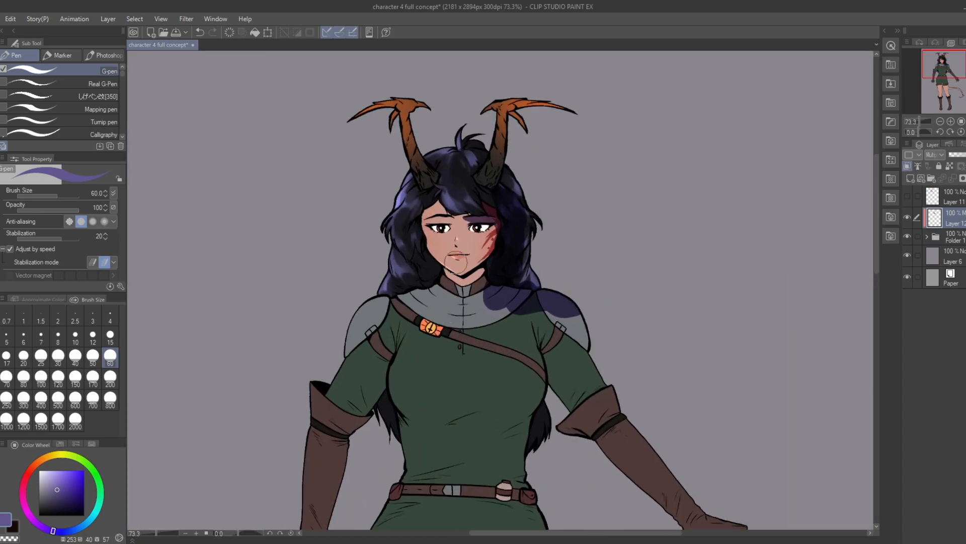
key(ctrl+z)
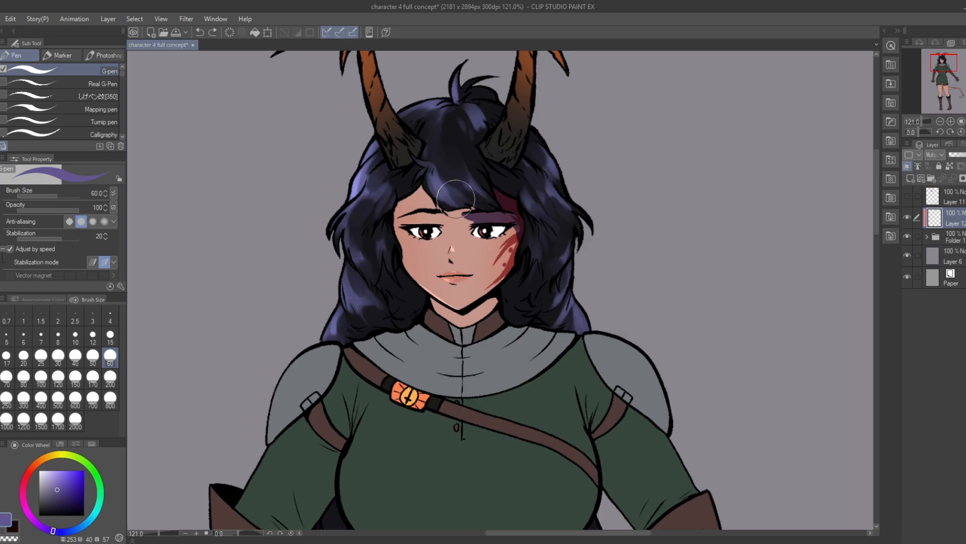
scroll(456, 199, down, 1)
scroll(473, 171, up, 2)
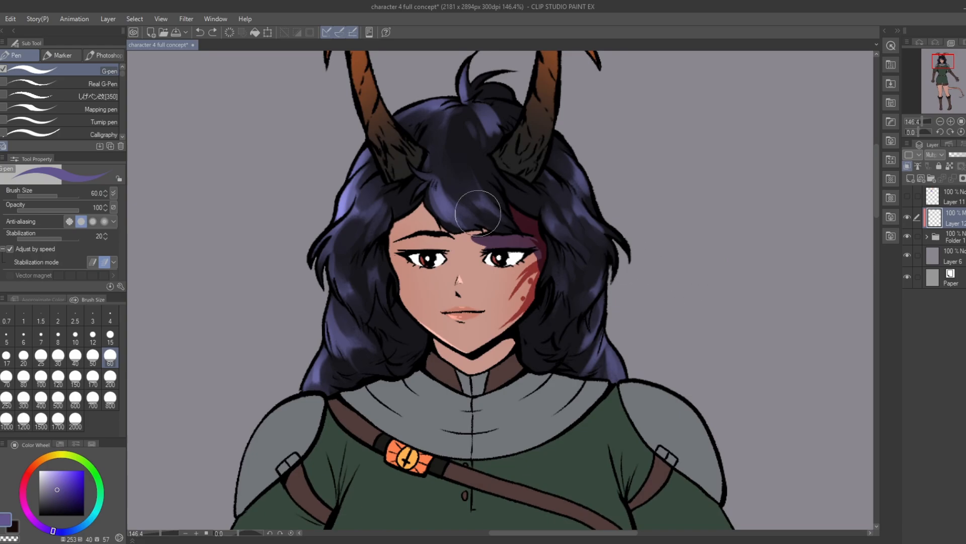
Step: Shade the forehead under the fringe on the unscarred side in purple with the G-pen at size 15, undoing the last stroke
scroll(478, 214, up, 2)
click(110, 335)
scroll(392, 214, up, 1)
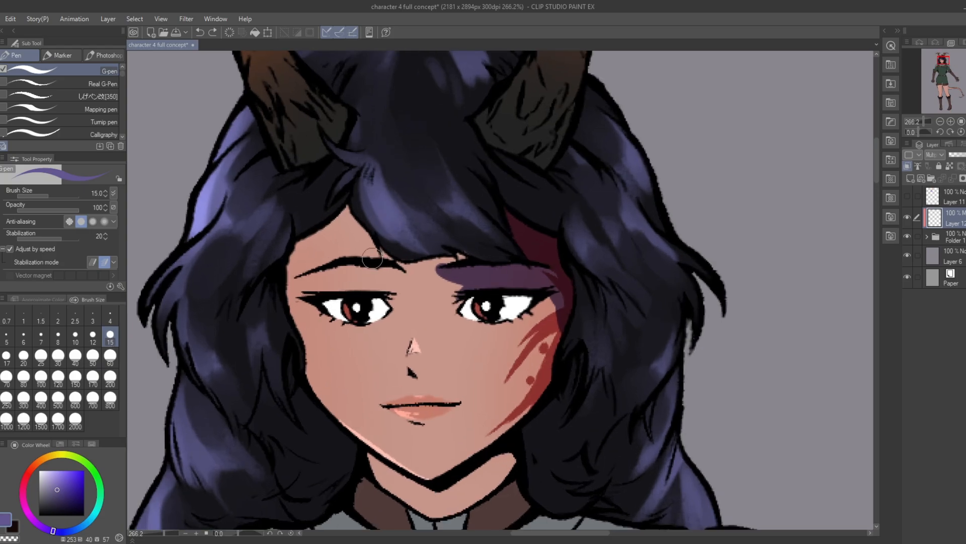
mouse_move(295, 279)
mouse_down()
mouse_move(349, 206)
mouse_move(386, 260)
mouse_move(346, 211)
mouse_move(409, 267)
mouse_up()
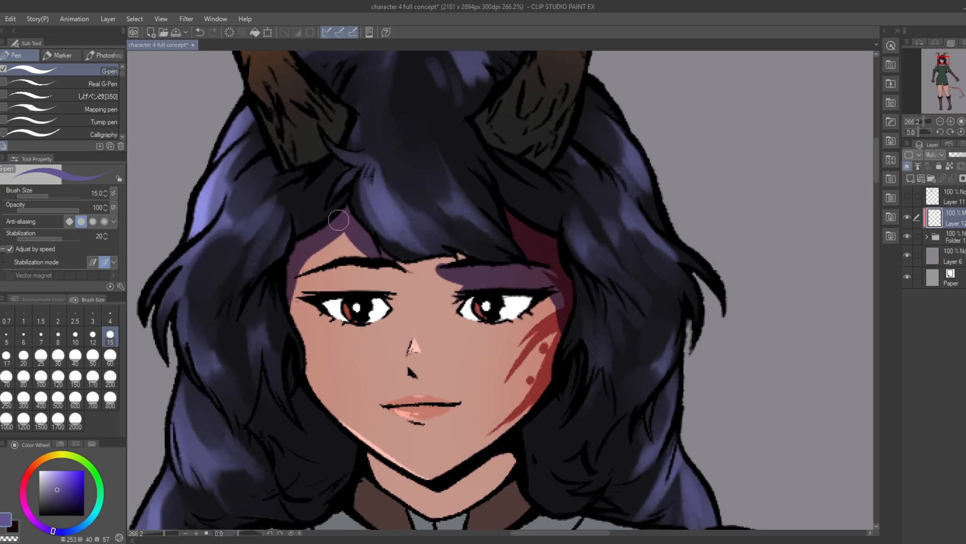
mouse_move(339, 220)
mouse_down()
mouse_move(443, 263)
mouse_move(384, 240)
mouse_move(378, 266)
mouse_up()
key(ctrl+z)
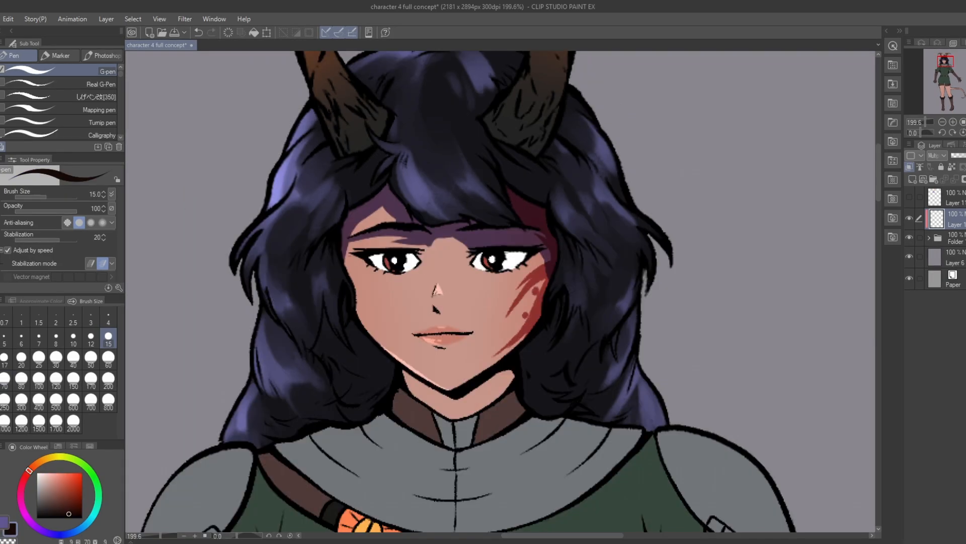
Step: Soften the brow shadow's edge above the nose with the Blend tool at size 15, undoing the last pass
click(9, 539)
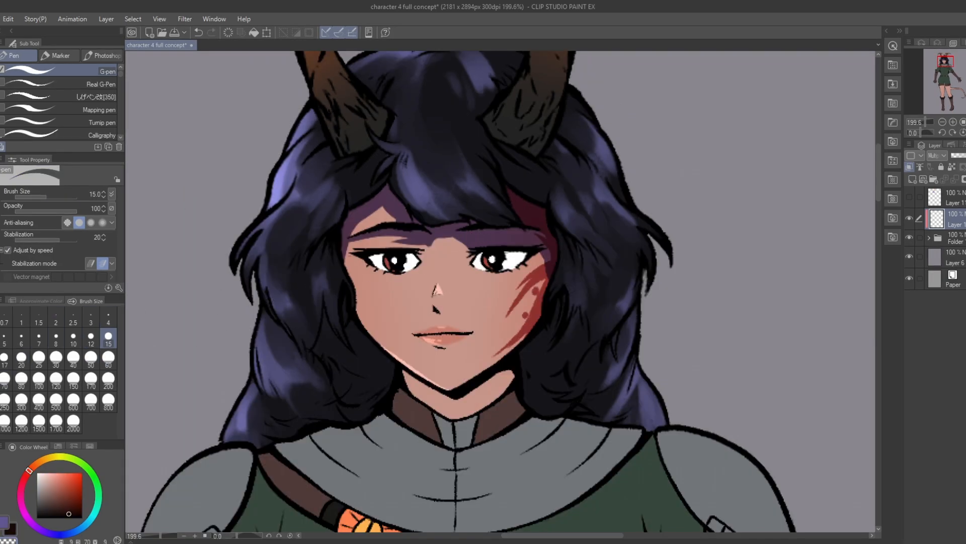
key(j)
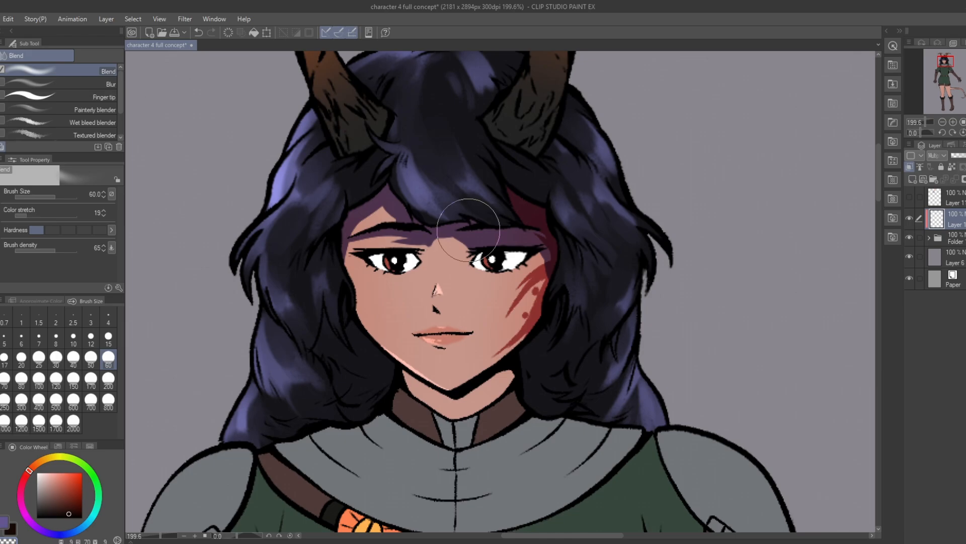
mouse_move(421, 240)
mouse_down()
mouse_move(441, 241)
mouse_move(374, 244)
mouse_move(467, 247)
mouse_move(506, 238)
mouse_move(467, 245)
mouse_up()
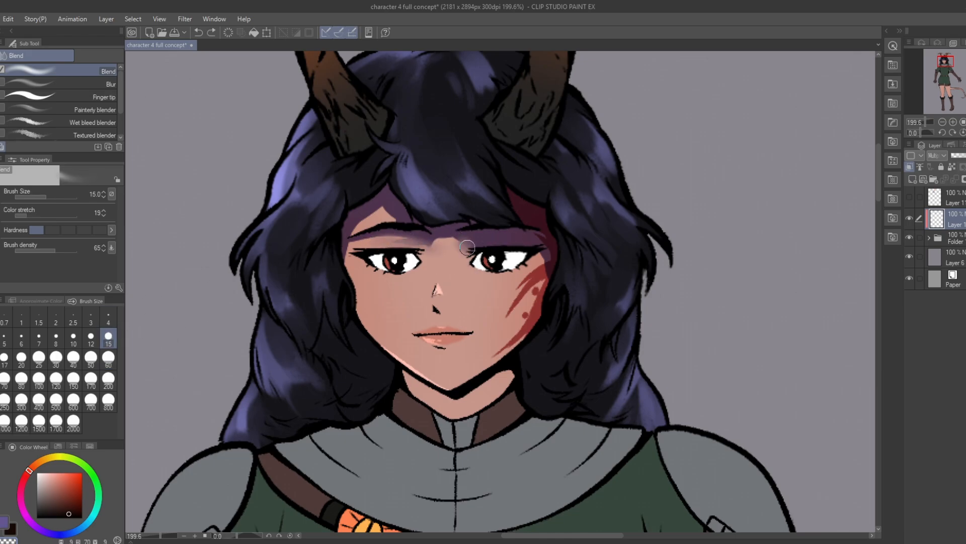
key(ctrl+z)
scroll(455, 172, down, 4)
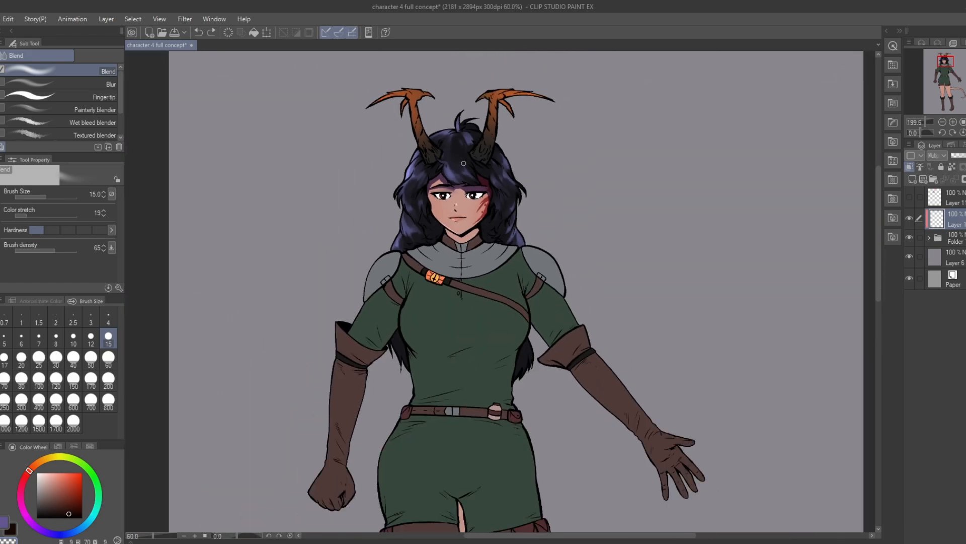
scroll(455, 172, up, 4)
scroll(455, 172, up, 1)
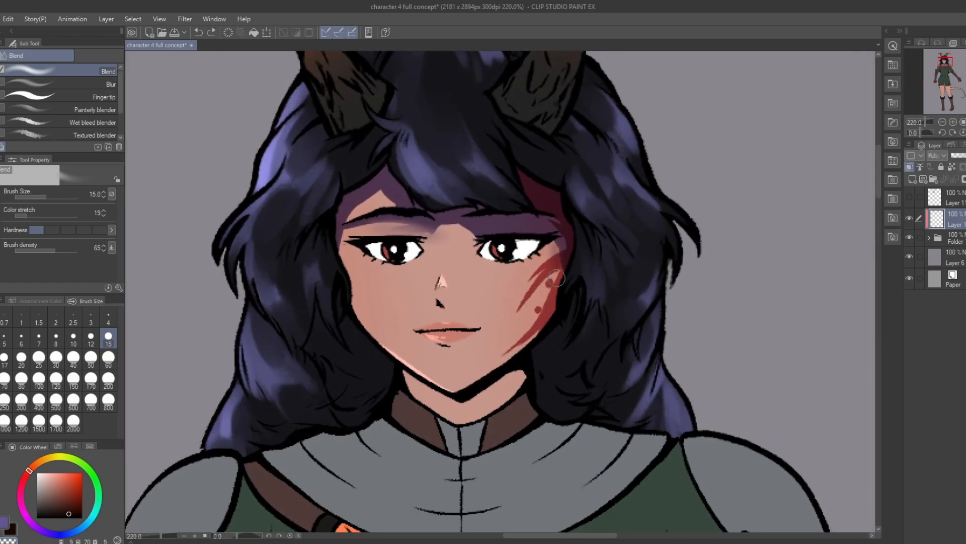
Step: Blend the shadow along the outer edge of the scarred side of the face
drag(560, 232, 558, 269)
scroll(518, 189, down, 5)
scroll(521, 190, up, 5)
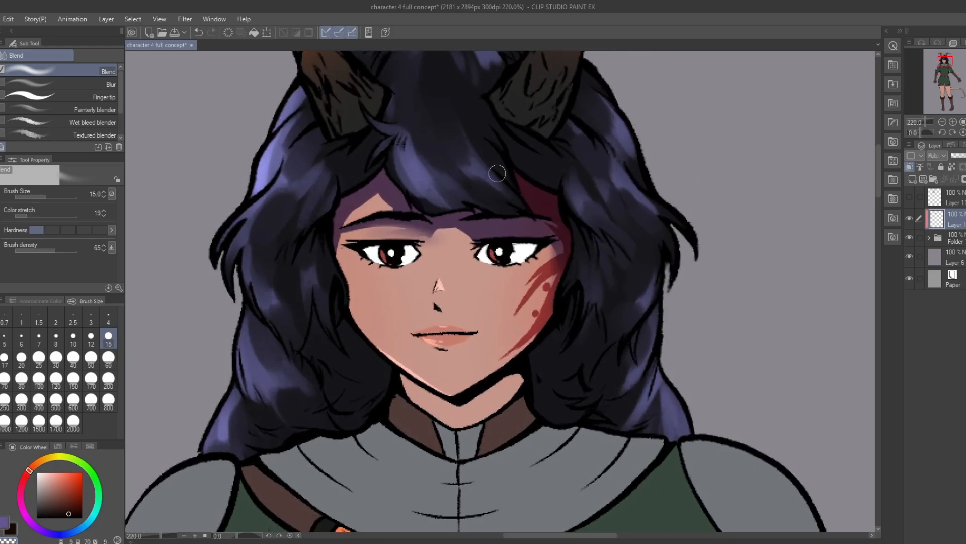
scroll(496, 194, down, 3)
scroll(496, 194, up, 2)
Step: Switch back to the G-pen in muted purple (253, 40, 57) and undo the latest stroke on the face
click(1, 170)
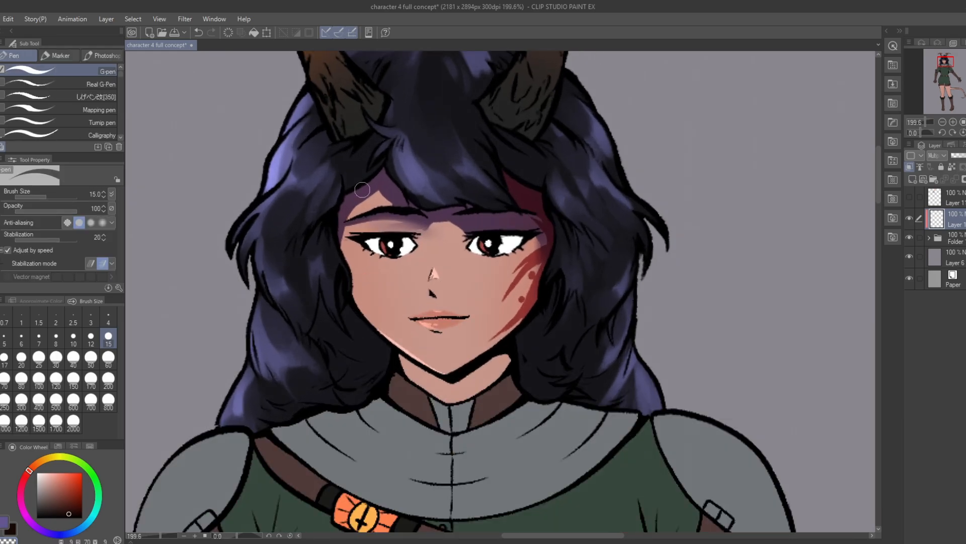
scroll(442, 181, down, 4)
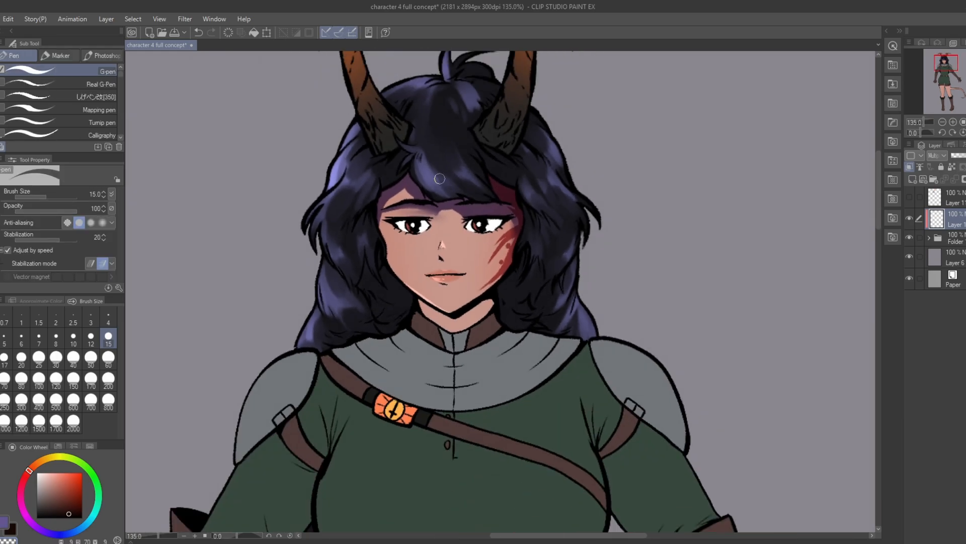
alt+click(408, 157)
scroll(505, 249, down, 2)
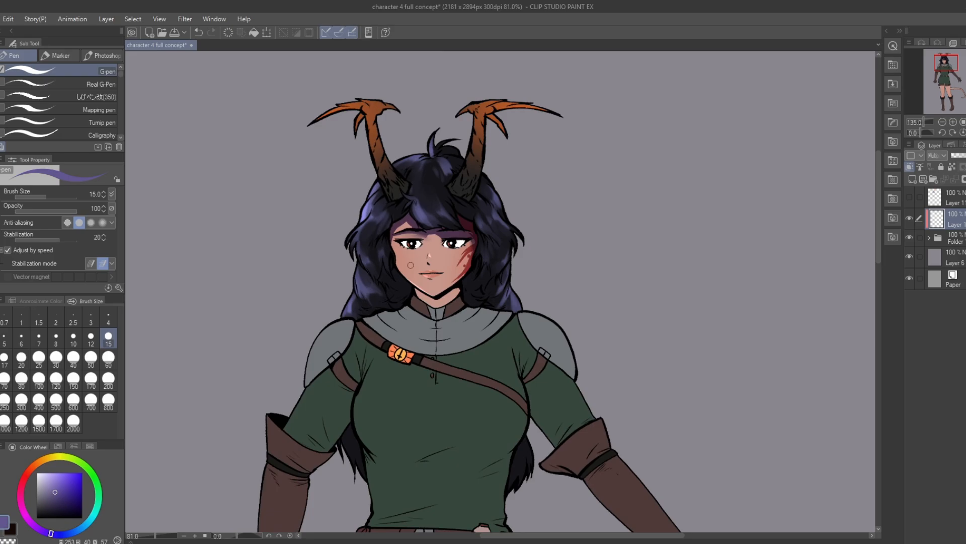
scroll(452, 257, up, 5)
scroll(417, 261, up, 2)
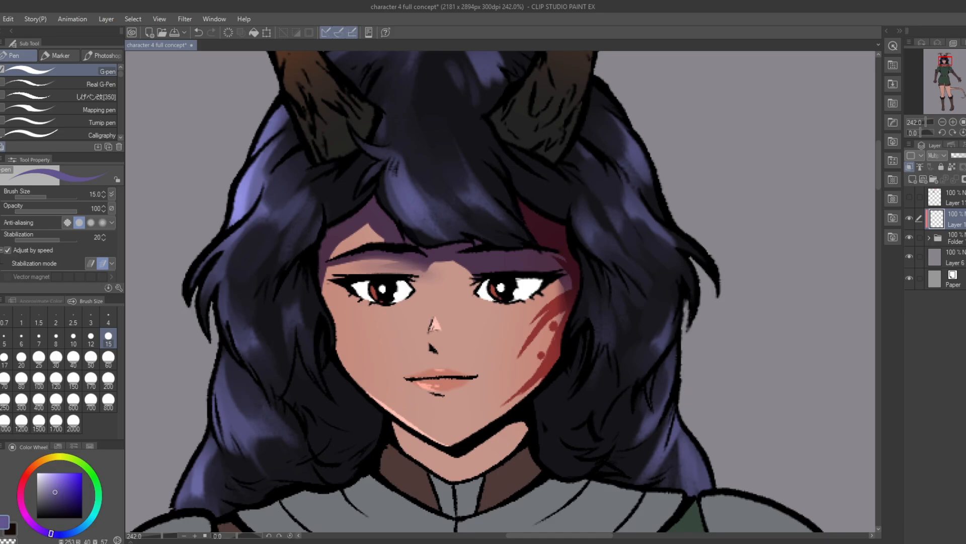
key(ctrl+z)
scroll(629, 337, down, 8)
scroll(579, 334, up, 4)
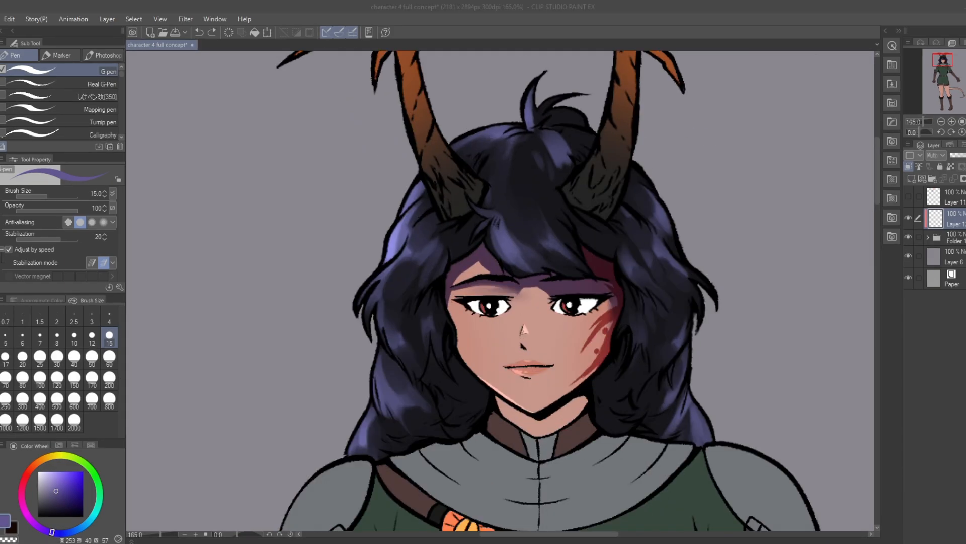
Step: Paint purple shadows on the horn on the unscarred side, from its prongs down the shaft to the base
drag(524, 201, 503, 324)
mouse_move(371, 165)
mouse_down()
mouse_move(357, 200)
mouse_move(285, 171)
mouse_up()
key(ctrl+z)
drag(413, 155, 392, 189)
mouse_move(402, 204)
mouse_down()
mouse_move(395, 251)
mouse_move(404, 301)
mouse_up()
mouse_move(418, 274)
mouse_down()
mouse_move(447, 322)
mouse_move(444, 334)
mouse_up()
drag(464, 299, 449, 319)
Step: Paint matching purple shadows on the base, shaft and prongs of the scarred side's horn, and undo the last stroke
drag(554, 322, 517, 292)
drag(513, 274, 551, 308)
drag(573, 239, 558, 298)
drag(547, 229, 557, 176)
drag(588, 138, 613, 163)
drag(599, 122, 582, 151)
mouse_move(607, 122)
mouse_down()
mouse_move(678, 122)
mouse_move(594, 116)
mouse_up()
drag(523, 215, 503, 214)
drag(426, 261, 416, 252)
key(ctrl+z)
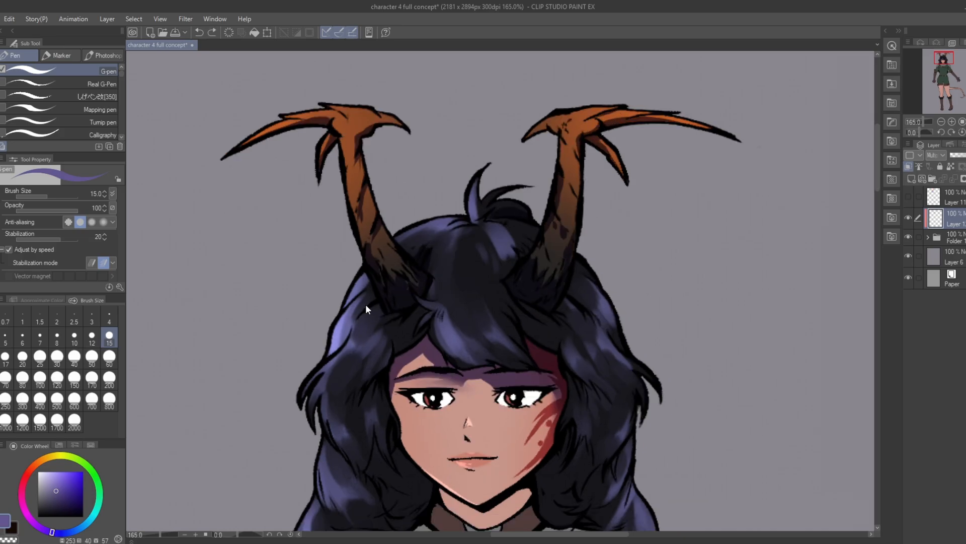
Step: Shade the hair beside the face on the unscarred side and extend the forehead shadow below the fringe
drag(366, 305, 364, 219)
drag(319, 298, 337, 358)
drag(366, 302, 385, 364)
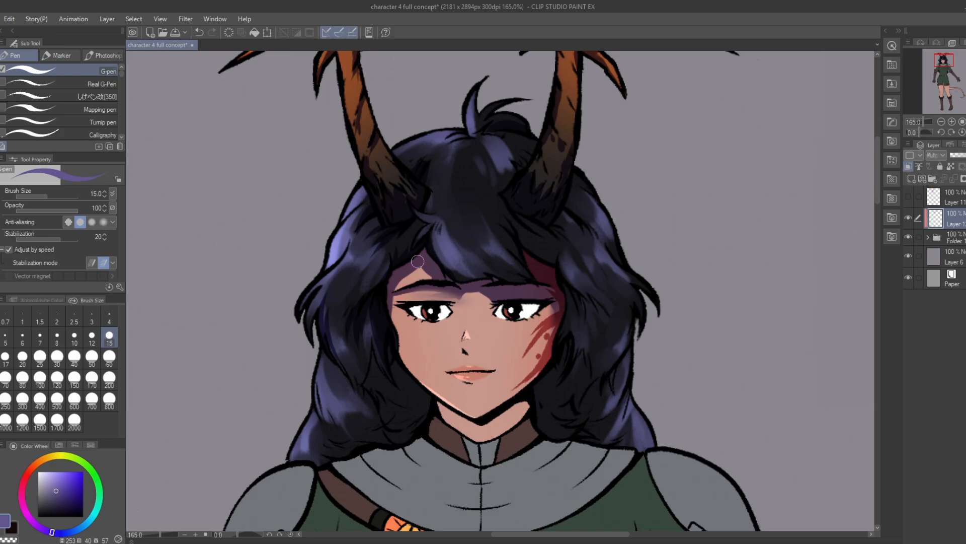
mouse_move(460, 308)
mouse_down()
mouse_move(448, 251)
mouse_move(415, 238)
mouse_up()
key(e)
scroll(501, 291, down, 1)
drag(504, 291, 505, 242)
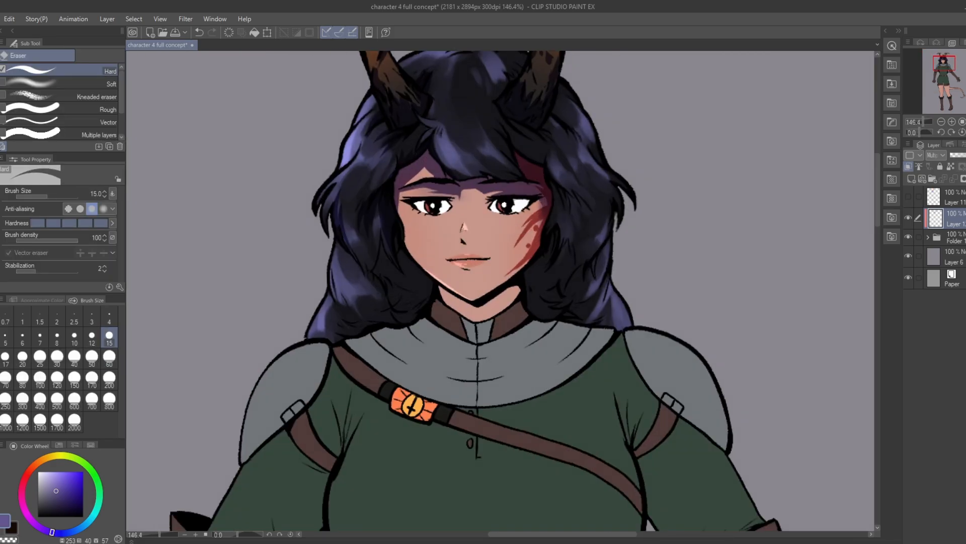
Step: Mirror the canvas view and paint purple shadows along both outer edges of the face with the G-pen
key(h)
key(p)
drag(422, 241, 450, 308)
drag(537, 236, 551, 238)
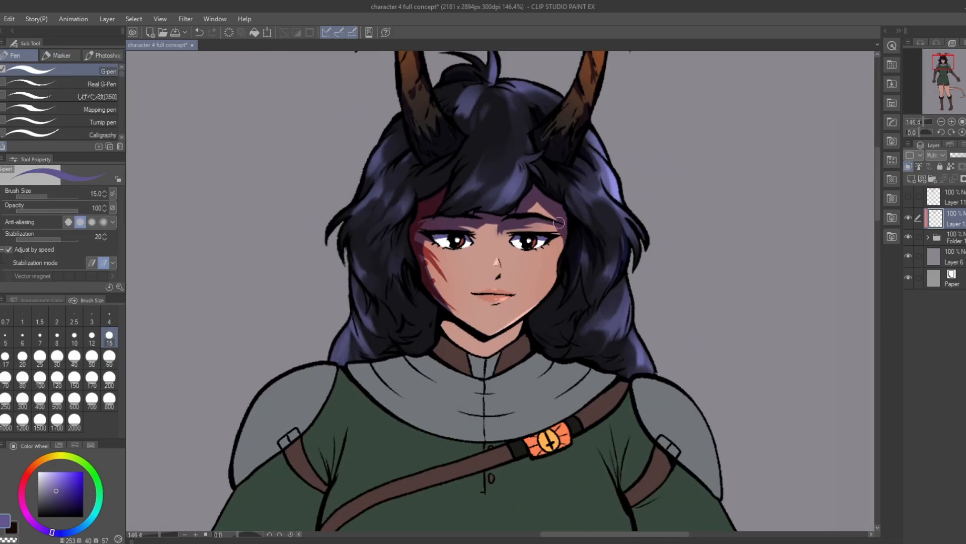
drag(446, 303, 464, 320)
key(ctrl+z)
mouse_move(562, 238)
mouse_down()
mouse_move(521, 317)
mouse_move(546, 301)
mouse_up()
drag(538, 195, 548, 202)
Step: Add purple shadows to the upper face and hair, continuing down to the lower hair ends on the scarred side
scroll(548, 202, up, 1)
mouse_move(548, 202)
mouse_down()
mouse_move(525, 204)
mouse_move(530, 163)
mouse_up()
drag(436, 172, 352, 254)
drag(602, 281, 579, 317)
mouse_move(536, 291)
mouse_down()
mouse_move(526, 321)
mouse_move(542, 330)
mouse_move(533, 352)
mouse_move(579, 363)
mouse_up()
key(h)
mouse_move(605, 278)
mouse_down()
mouse_move(543, 296)
mouse_move(548, 341)
mouse_move(575, 322)
mouse_move(590, 352)
mouse_up()
mouse_move(606, 310)
mouse_down()
mouse_move(584, 378)
mouse_move(636, 390)
mouse_up()
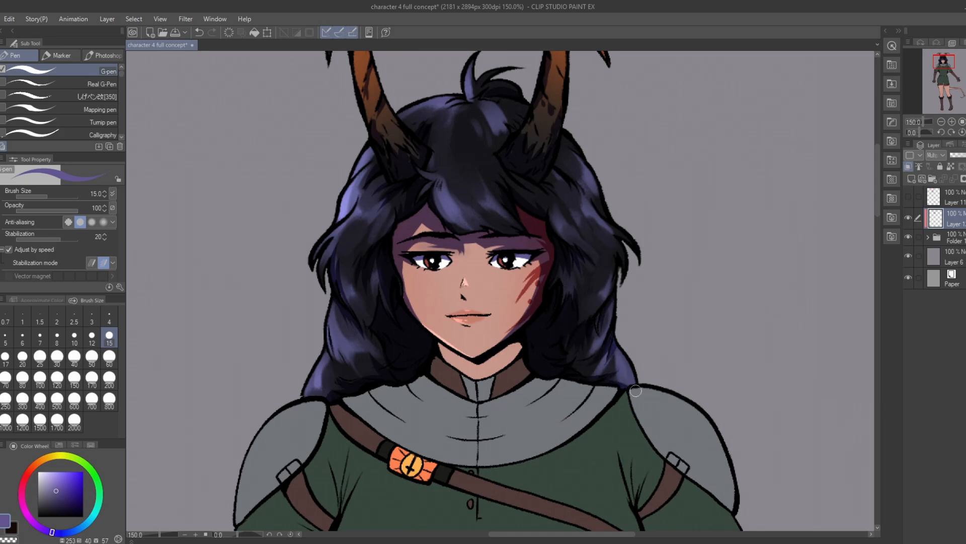
Step: Shade the neck below the chin and add small purple shadows under the nose and around the lips
scroll(511, 213, down, 3)
scroll(524, 222, up, 4)
drag(468, 335, 519, 317)
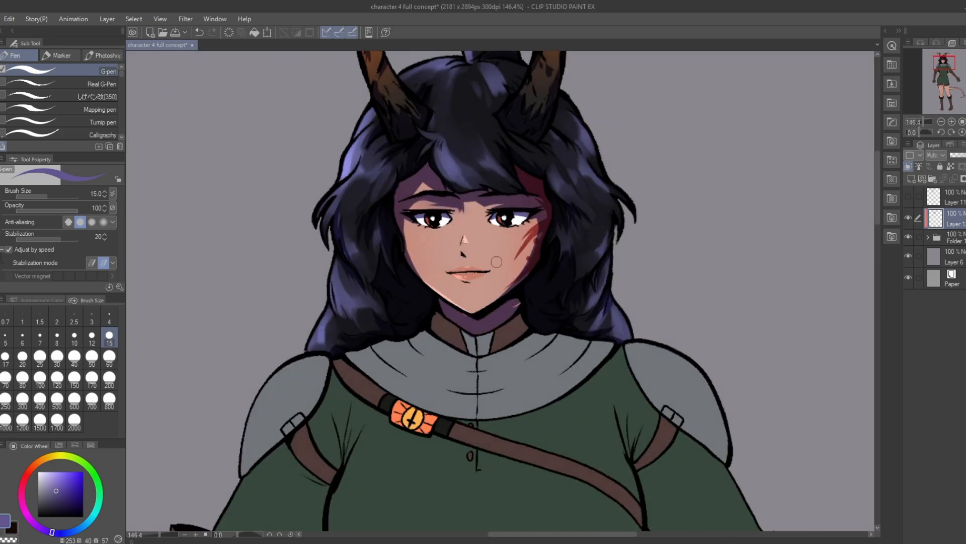
scroll(490, 252, up, 3)
drag(437, 305, 457, 323)
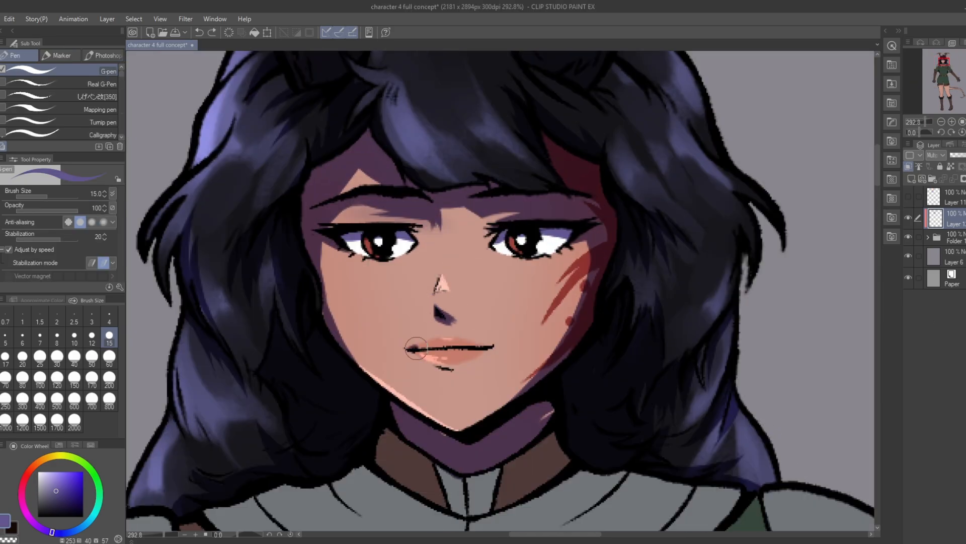
key(h)
mouse_move(514, 347)
mouse_down()
mouse_move(584, 348)
mouse_move(567, 367)
mouse_up()
scroll(594, 364, down, 3)
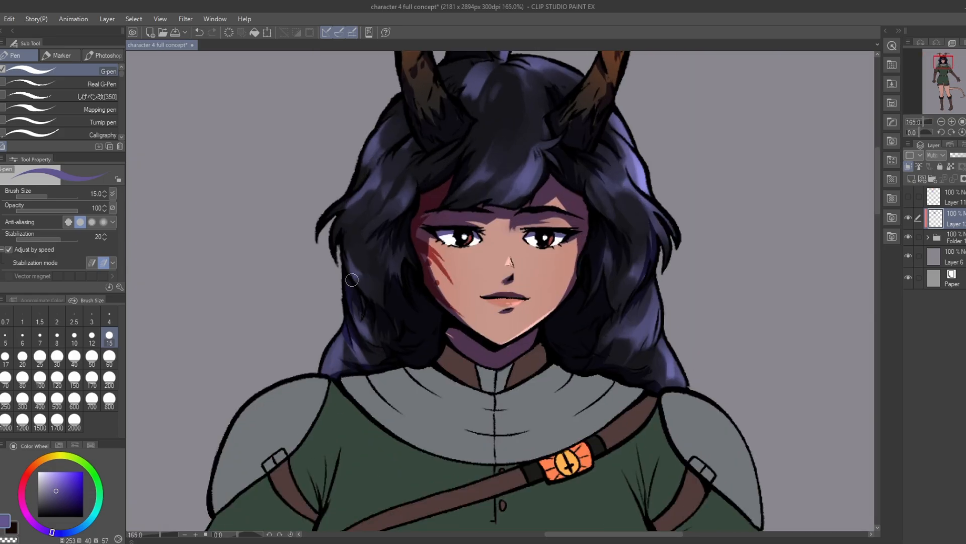
Step: Shade the lower hair on the scarred side, the brown neck collar and the folds of the grey mantle
drag(363, 322, 345, 273)
mouse_move(434, 302)
mouse_down()
mouse_move(456, 326)
mouse_move(524, 302)
mouse_move(410, 287)
mouse_move(581, 330)
mouse_move(557, 364)
mouse_up()
scroll(414, 322, down, 1)
drag(387, 333, 421, 354)
mouse_move(346, 331)
mouse_down()
mouse_move(374, 363)
mouse_move(354, 350)
mouse_up()
drag(438, 358, 481, 364)
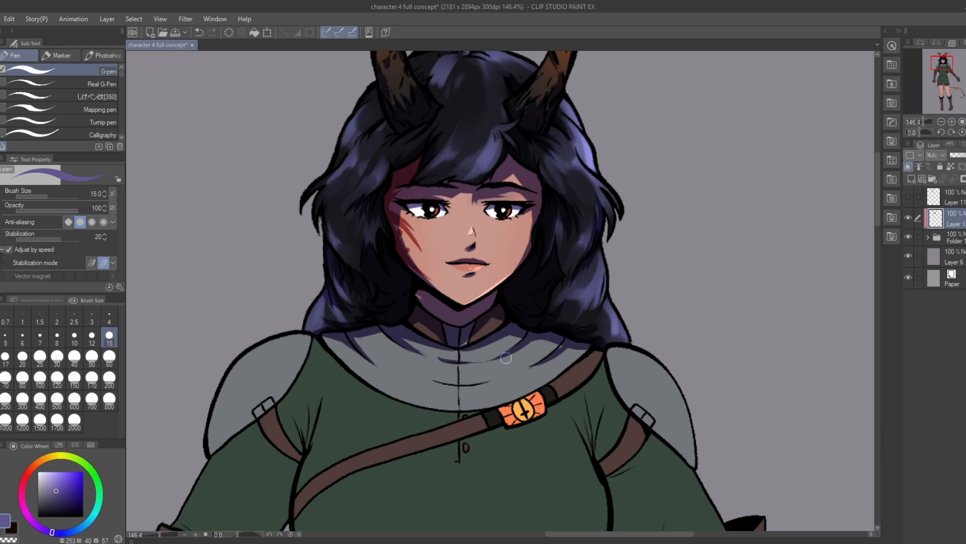
drag(428, 377, 482, 384)
scroll(510, 207, down, 4)
Step: Paint purple shadows on the lower outer edges of both grey shoulder plates and the tunic beside the mantle
drag(598, 350, 606, 278)
mouse_move(394, 220)
mouse_down()
mouse_move(312, 316)
mouse_move(393, 227)
mouse_up()
drag(336, 263, 372, 254)
drag(389, 203, 393, 229)
drag(579, 214, 626, 272)
mouse_move(612, 237)
mouse_down()
mouse_move(625, 263)
mouse_move(567, 232)
mouse_up()
drag(579, 239, 633, 298)
Step: Shade the folds and underside of the tunic sleeve on the open-handed arm
mouse_move(378, 303)
mouse_down()
mouse_move(392, 239)
mouse_move(497, 249)
mouse_up()
drag(367, 257, 380, 322)
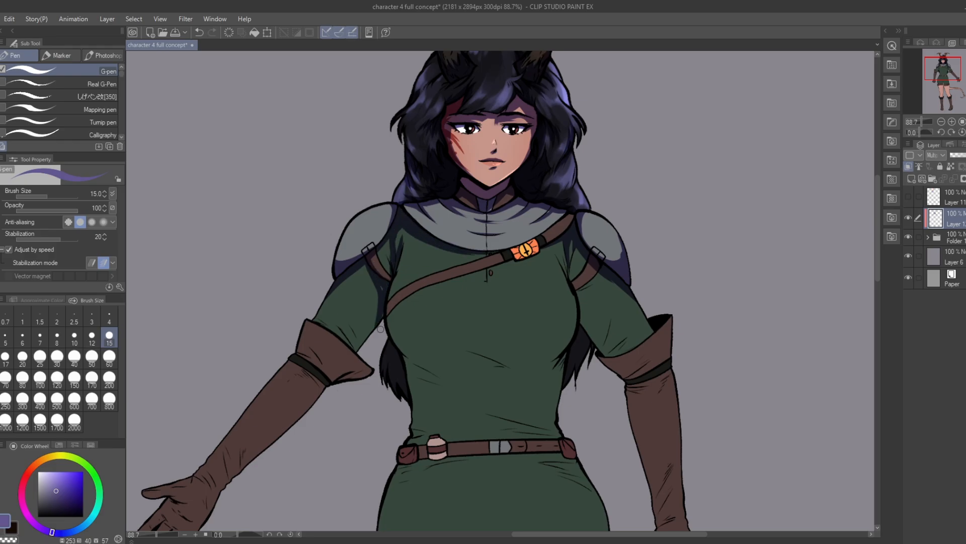
mouse_move(317, 322)
mouse_down()
mouse_move(355, 347)
mouse_move(376, 302)
mouse_up()
mouse_move(562, 247)
mouse_down()
mouse_move(479, 254)
mouse_move(491, 377)
mouse_up()
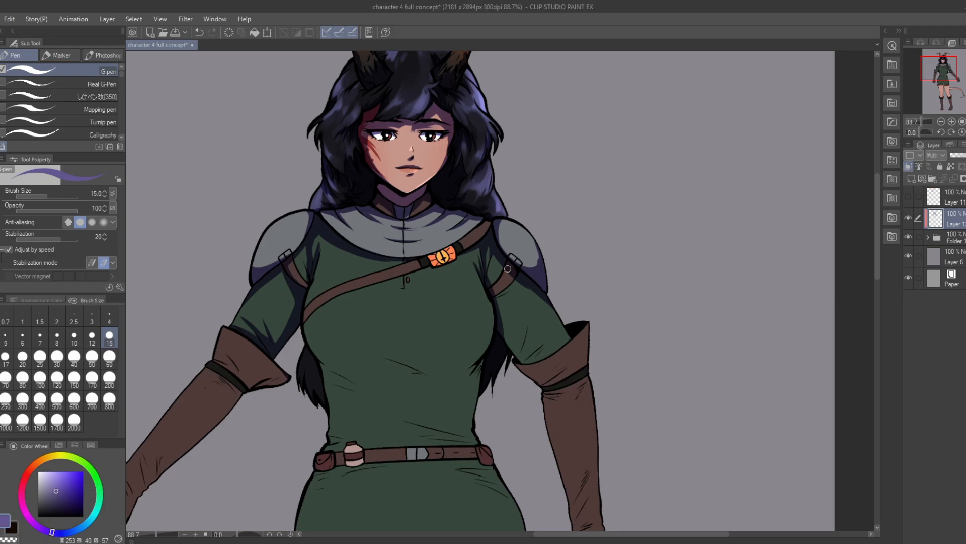
Step: Shade the tunic sleeve and the glove cuff on the arm with the clenched fist
drag(520, 280, 500, 308)
drag(506, 297, 518, 360)
mouse_move(521, 360)
mouse_down()
mouse_move(569, 339)
mouse_move(561, 334)
mouse_up()
mouse_move(508, 333)
mouse_down()
mouse_move(523, 354)
mouse_move(586, 370)
mouse_move(561, 371)
mouse_up()
drag(587, 373, 545, 387)
Step: Paint purple shadows along the long brown glove and fist of the clenched arm
scroll(602, 281, down, 4)
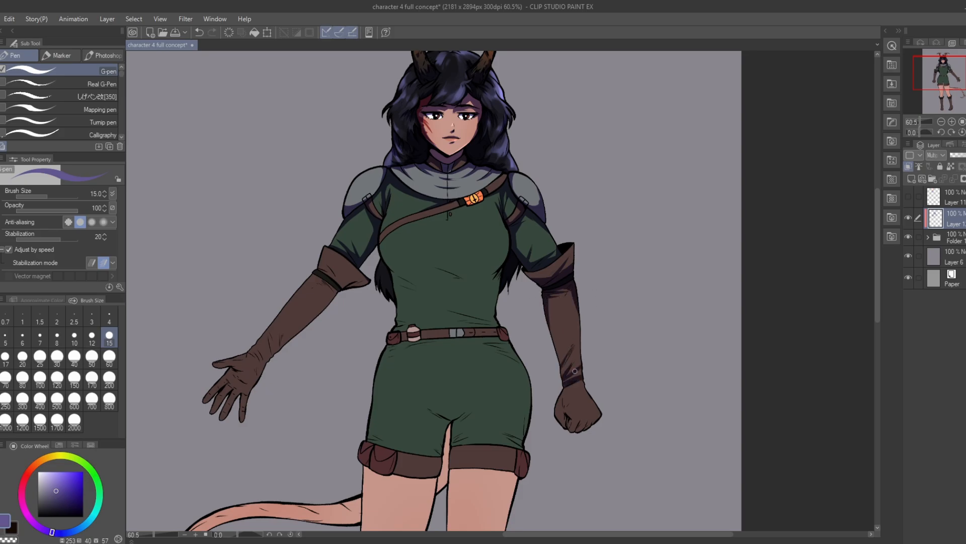
scroll(618, 490, up, 6)
drag(529, 291, 505, 352)
mouse_move(517, 335)
mouse_down()
mouse_move(517, 360)
mouse_move(553, 371)
mouse_up()
mouse_move(550, 367)
mouse_down()
mouse_move(580, 343)
mouse_move(574, 324)
mouse_move(586, 360)
mouse_up()
scroll(591, 321, down, 4)
scroll(583, 307, up, 6)
drag(581, 295, 573, 317)
scroll(597, 262, down, 4)
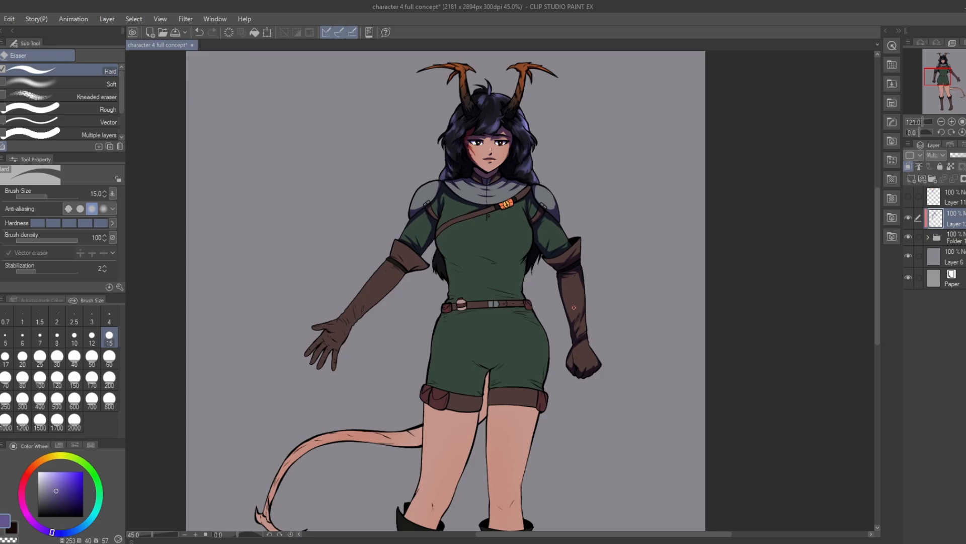
Step: Shade the brown glove cuff and the area just beneath it on the open-handed arm
scroll(347, 274, up, 4)
drag(415, 244, 448, 287)
drag(404, 254, 430, 276)
mouse_move(494, 275)
mouse_down()
mouse_move(468, 290)
mouse_move(438, 286)
mouse_up()
drag(402, 265, 439, 310)
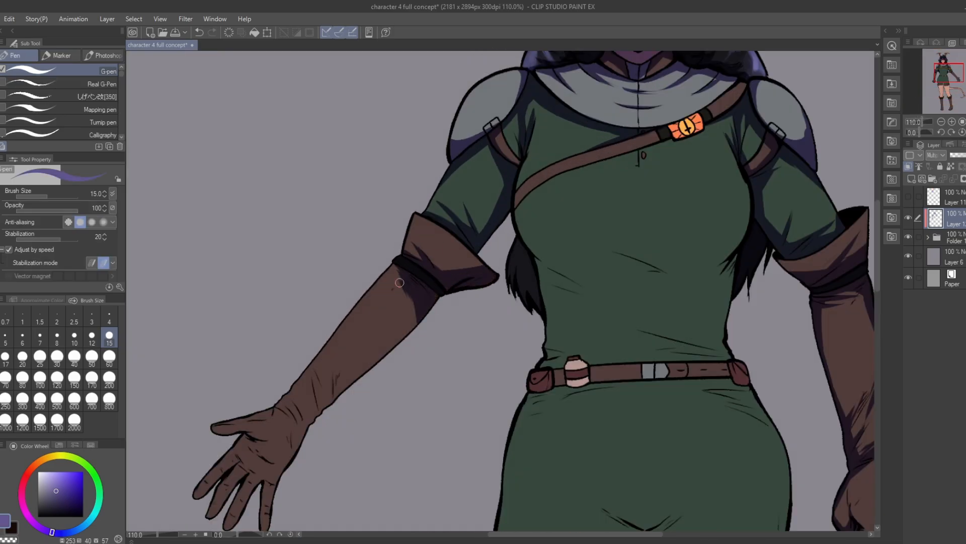
Step: Paint purple shadows along the forearm, wrist folds, palm and fingers of the open-handed glove
drag(328, 429, 397, 368)
drag(386, 345, 371, 381)
drag(399, 343, 475, 269)
drag(413, 301, 401, 329)
drag(359, 345, 372, 385)
drag(313, 374, 353, 383)
mouse_move(332, 384)
mouse_down()
mouse_move(298, 391)
mouse_move(283, 368)
mouse_up()
mouse_move(322, 375)
mouse_down()
mouse_move(359, 378)
mouse_move(352, 403)
mouse_up()
drag(308, 389, 332, 469)
mouse_move(312, 422)
mouse_down()
mouse_move(297, 466)
mouse_move(279, 454)
mouse_up()
mouse_move(267, 434)
mouse_down()
mouse_move(299, 398)
mouse_move(285, 442)
mouse_up()
scroll(371, 304, down, 8)
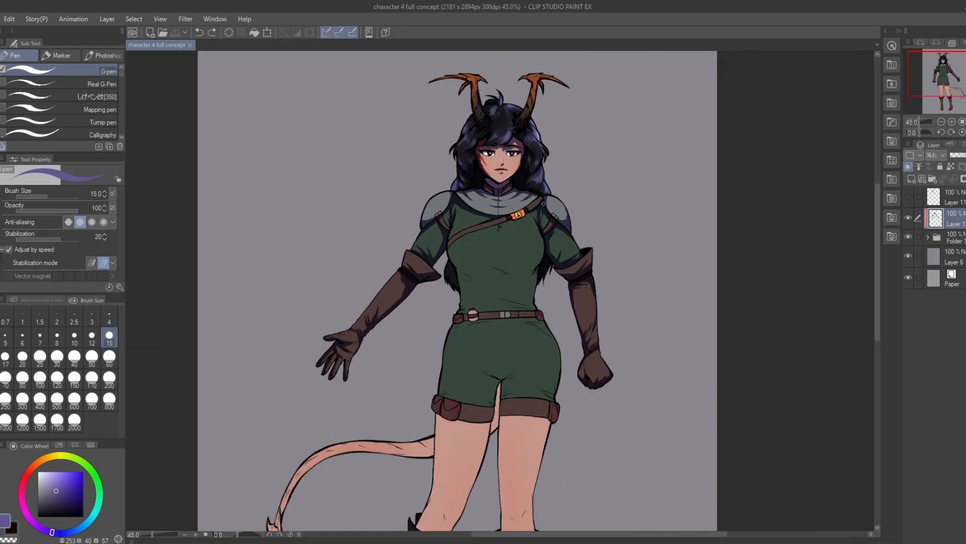
Step: Paint a purple shadow along the diagonal chest strap up to the orange buckle with the G-pen
scroll(582, 200, up, 10)
key(e)
key(p)
scroll(591, 114, down, 5)
scroll(479, 366, up, 2)
drag(410, 185, 499, 155)
drag(495, 161, 550, 140)
Step: Shade the tunic's waist folds just above the belt on both sides
scroll(481, 366, down, 2)
drag(481, 366, 479, 346)
drag(422, 346, 449, 335)
drag(570, 333, 481, 345)
drag(486, 319, 569, 338)
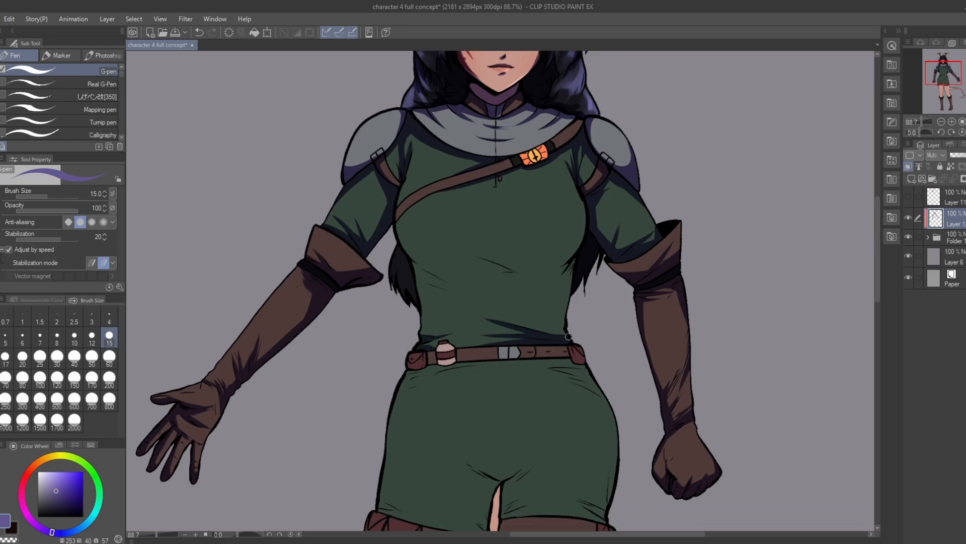
Step: Paint a broad purple shadow with pointed folds across the tunic under the bust, redoing one unsatisfactory stroke
drag(587, 233, 516, 265)
mouse_move(398, 239)
mouse_down()
mouse_move(447, 267)
mouse_move(482, 263)
mouse_up()
drag(537, 278, 474, 255)
drag(415, 270, 510, 282)
key(ctrl+z)
mouse_move(402, 245)
mouse_down()
mouse_move(435, 265)
mouse_move(478, 262)
mouse_move(528, 277)
mouse_up()
drag(569, 254, 506, 269)
drag(584, 235, 521, 275)
drag(469, 273, 576, 292)
drag(506, 276, 572, 284)
mouse_move(415, 262)
mouse_down()
mouse_move(456, 291)
mouse_move(549, 271)
mouse_move(482, 264)
mouse_up()
Step: Return the canvas view to its unmirrored orientation and inspect the shading around the belt and torso
click(965, 132)
key(e)
key(p)
key(e)
scroll(644, 356, up, 5)
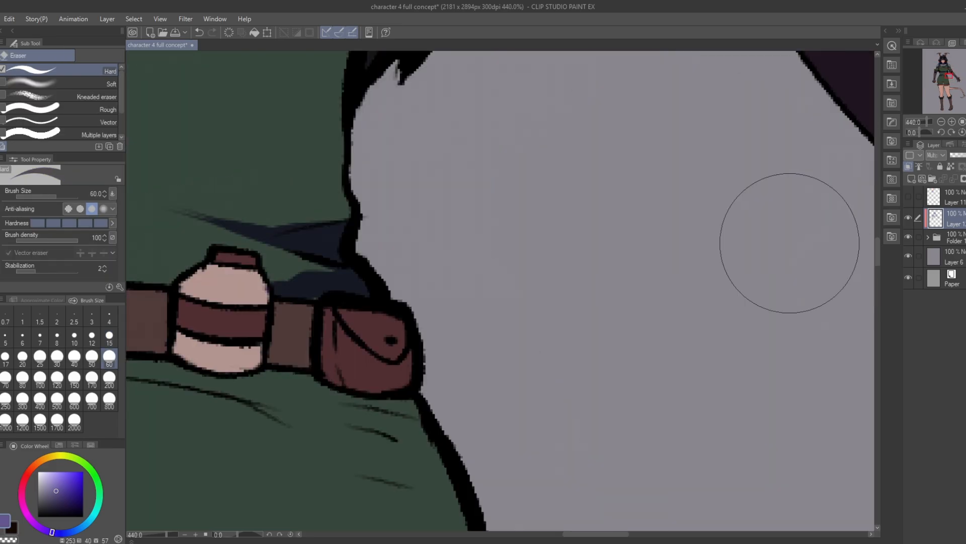
scroll(788, 245, down, 5)
key(p)
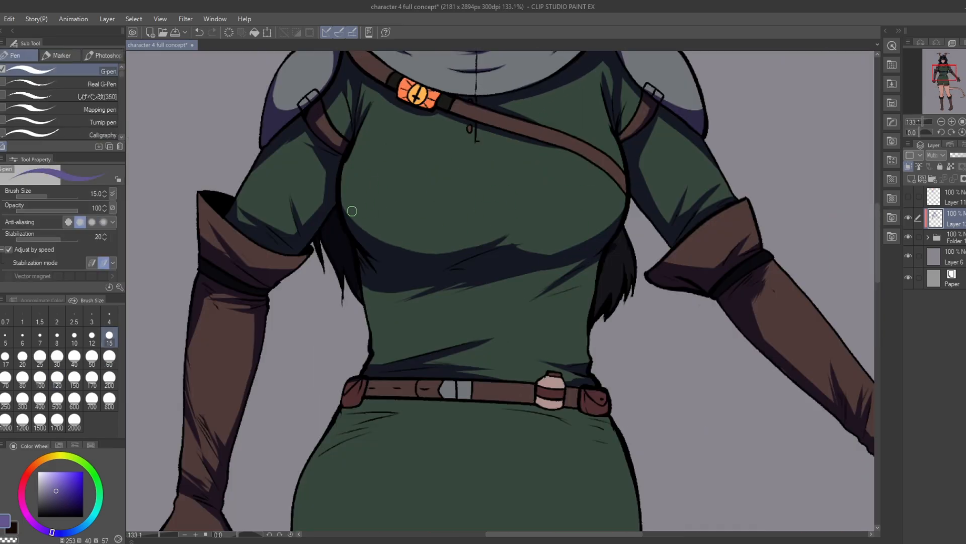
Step: Undo the last two strokes and trim the tunic shadow under the bust with the hard eraser at size 15
key(ctrl+z)
key(ctrl+z)
key(e)
mouse_move(522, 291)
mouse_down()
mouse_move(489, 299)
mouse_move(529, 292)
mouse_up()
scroll(629, 231, down, 10)
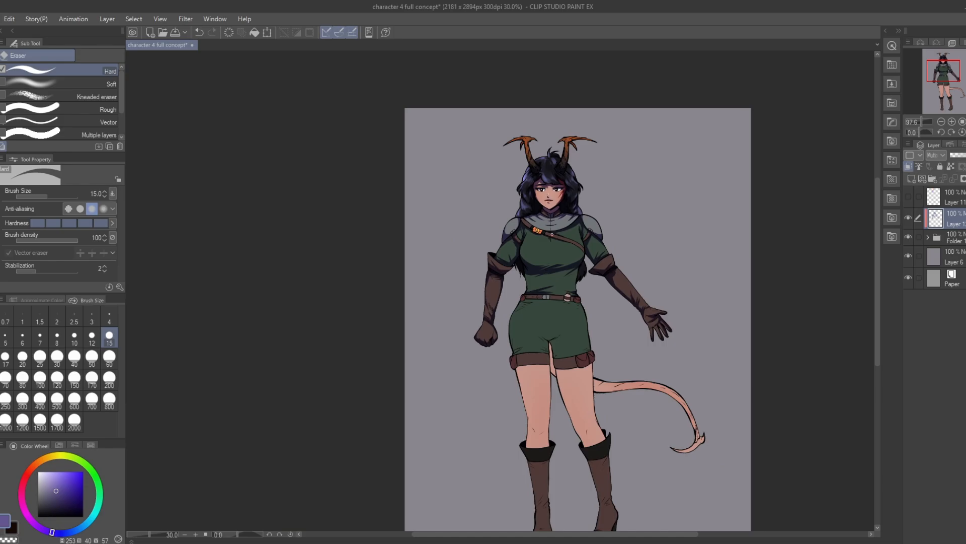
Step: Add G-pen shadow strokes at size 15 along the side of the tunic's waist
scroll(626, 229, up, 7)
key(p)
mouse_move(610, 311)
mouse_down()
mouse_move(573, 332)
mouse_move(612, 297)
mouse_up()
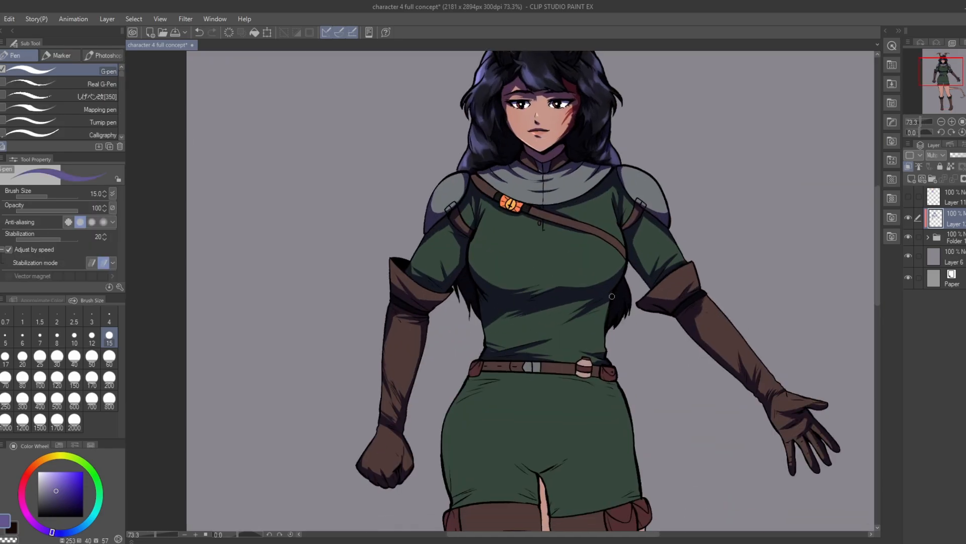
scroll(554, 302, down, 4)
scroll(604, 282, up, 6)
drag(528, 277, 491, 291)
scroll(554, 272, down, 16)
scroll(538, 247, up, 16)
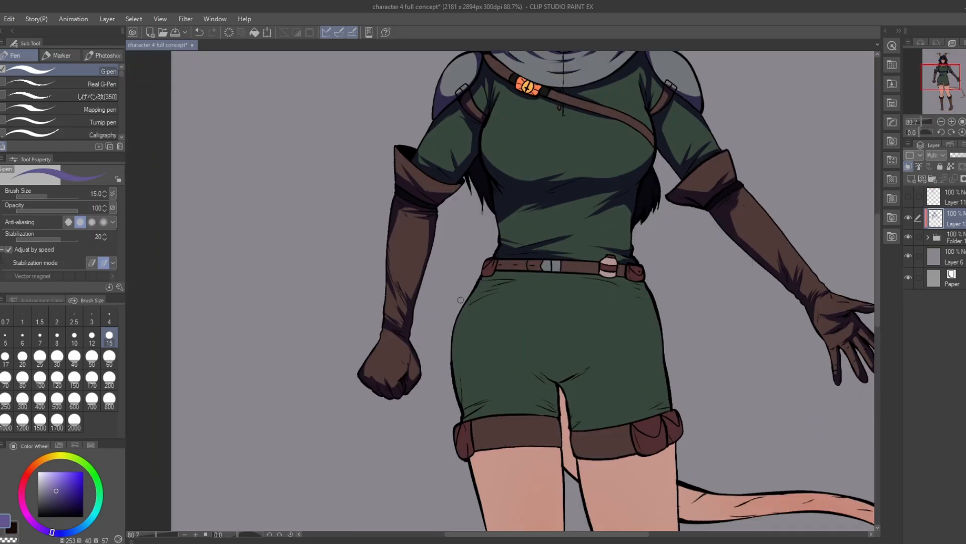
Step: Paint a narrow shadow along the top of the shorts just below the belt, redoing unsatisfactory strokes
drag(548, 274, 477, 291)
key(ctrl+z)
mouse_move(483, 281)
mouse_down()
mouse_move(530, 275)
mouse_move(500, 268)
mouse_up()
mouse_move(496, 262)
mouse_down()
mouse_move(484, 274)
mouse_move(645, 290)
mouse_up()
key(ctrl+z)
drag(590, 277, 651, 299)
mouse_move(624, 268)
mouse_down()
mouse_move(644, 280)
mouse_move(631, 279)
mouse_up()
drag(602, 266, 615, 276)
key(ctrl+z)
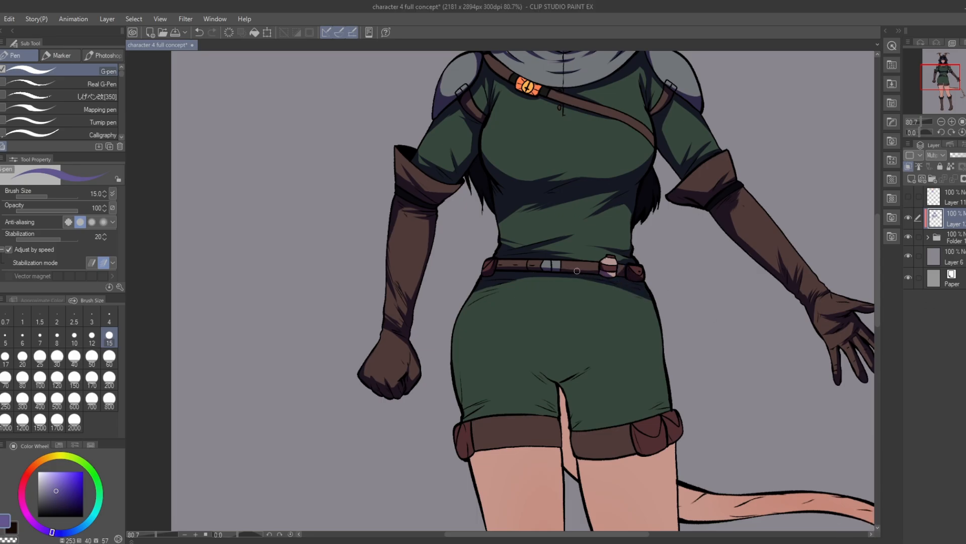
Step: Extend pointed fold shadows onto the shorts' hip on the clenched-fist side and undo the last stroke on the opposite hip
drag(510, 280, 465, 306)
mouse_move(520, 286)
mouse_down()
mouse_move(463, 307)
mouse_move(468, 301)
mouse_up()
drag(625, 293, 652, 302)
key(ctrl+z)
Step: Mirror the canvas, then shade the gap between the thighs and the crotch and hem folds of the fist-side shorts leg
scroll(604, 312, down, 5)
key(h)
scroll(534, 312, up, 3)
drag(559, 386, 564, 276)
drag(574, 276, 496, 272)
drag(492, 252, 483, 324)
drag(522, 228, 497, 252)
drag(518, 256, 497, 270)
drag(524, 227, 498, 263)
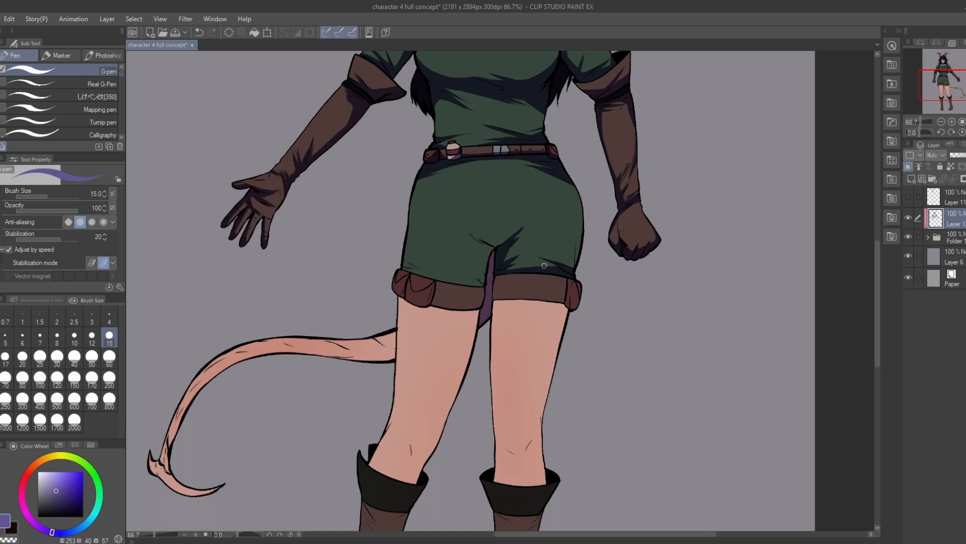
Step: Shade the outer edge of the shorts from the fist-side hip down to the cuff
drag(552, 173, 582, 224)
drag(580, 207, 564, 299)
scroll(566, 269, down, 2)
drag(539, 229, 477, 231)
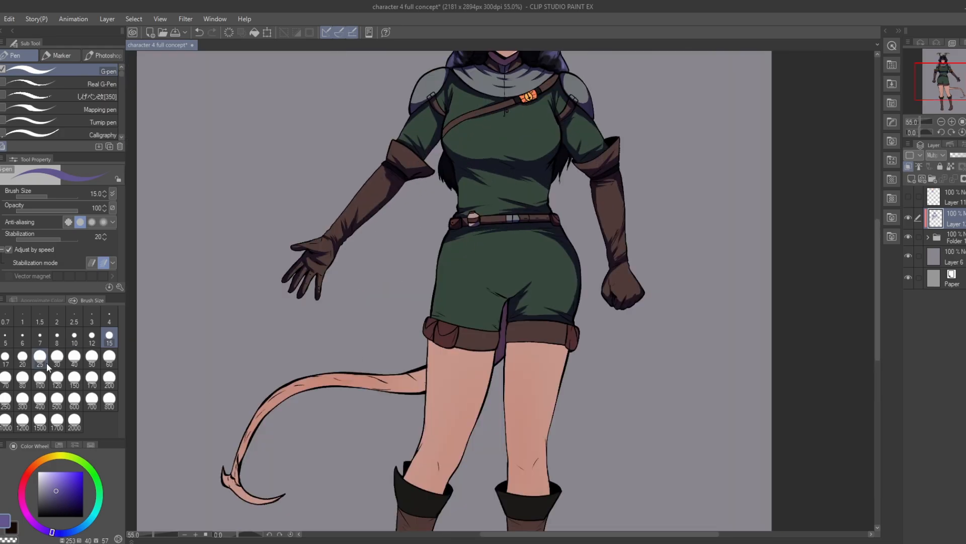
Step: Shade the lower part of the pouch-side shorts leg with the pen at size 25, refining it with a smaller brush
click(41, 359)
drag(482, 329, 434, 312)
scroll(441, 280, up, 6)
key(bracketleft)
key(bracketleft)
key(bracketleft)
key(bracketleft)
drag(542, 353, 477, 351)
Step: Return the canvas to its unmirrored view and shade the pointed folds spreading from the crotch at size 17
key(bracketright)
key(bracketright)
key(h)
mouse_move(452, 302)
mouse_down()
mouse_move(482, 258)
mouse_move(515, 246)
mouse_up()
mouse_move(518, 245)
mouse_down()
mouse_move(474, 264)
mouse_move(516, 247)
mouse_move(491, 307)
mouse_up()
key(e)
key(p)
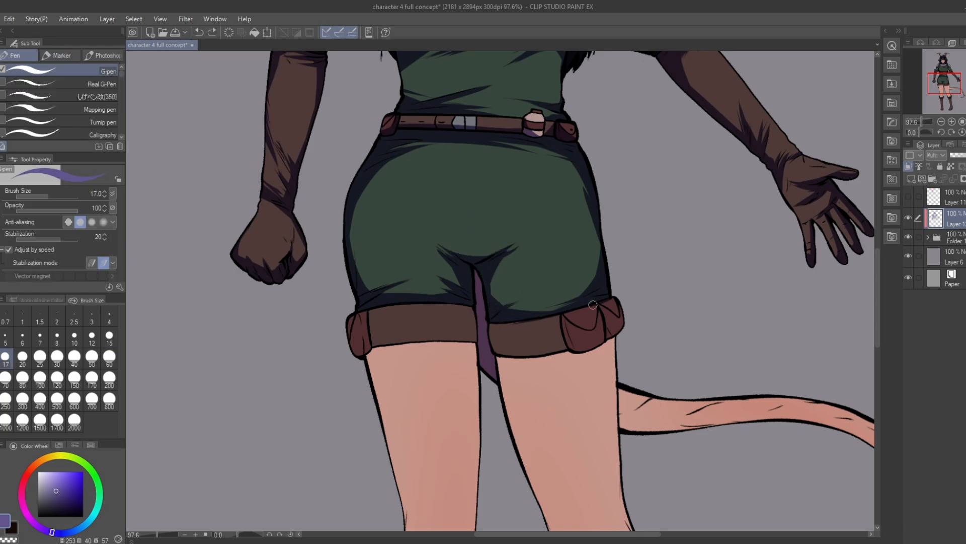
key(e)
key(p)
Step: Add shadow along the shorts' hem beside the double pouch
drag(578, 297, 517, 317)
scroll(572, 229, down, 6)
scroll(563, 213, up, 5)
drag(519, 237, 595, 242)
scroll(564, 236, down, 5)
scroll(559, 244, up, 5)
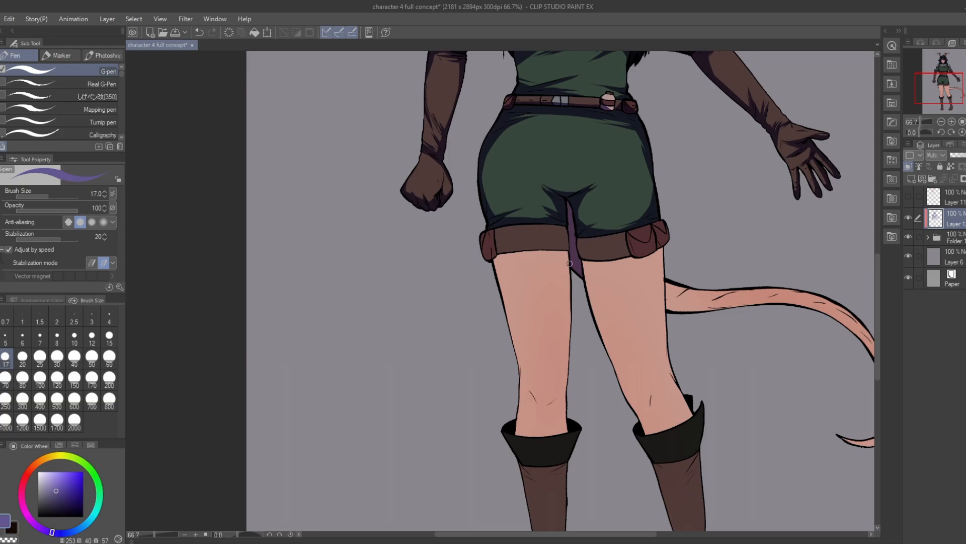
Step: Shade the fist-side shorts cuff and the strip of thigh directly beneath it, redoing one stroke
drag(489, 255, 568, 242)
drag(528, 245, 568, 232)
key(ctrl+z)
drag(496, 251, 568, 244)
drag(491, 261, 569, 255)
Step: Outline a slanted cast shadow on the thigh under the pouch-side cuff and fill it with purple
mouse_move(545, 241)
mouse_down()
mouse_move(566, 235)
mouse_move(665, 247)
mouse_up()
drag(587, 287, 704, 236)
key(g)
click(607, 260)
key(p)
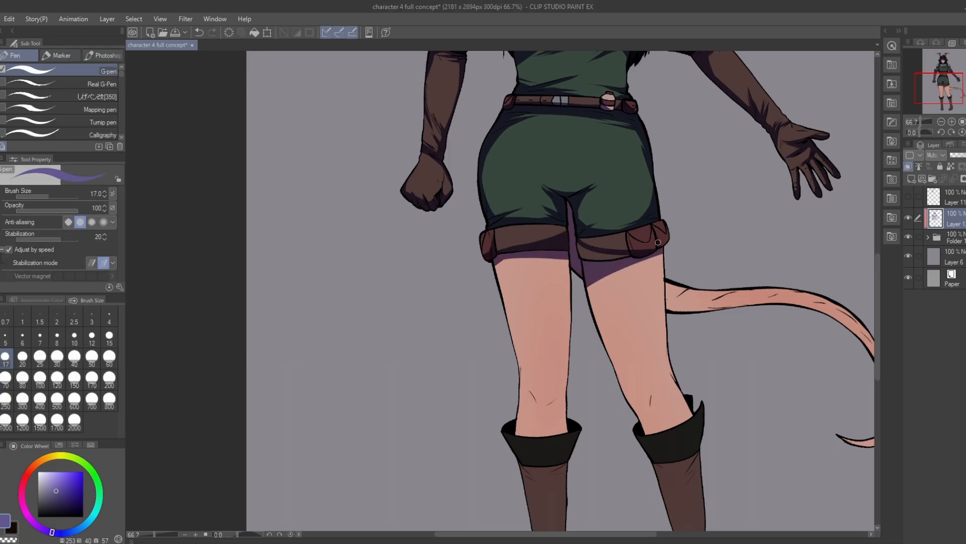
Step: Shade the lower edge of the pouch-side cuff up to the pouches
drag(578, 244, 628, 254)
scroll(649, 254, down, 2)
scroll(600, 286, up, 3)
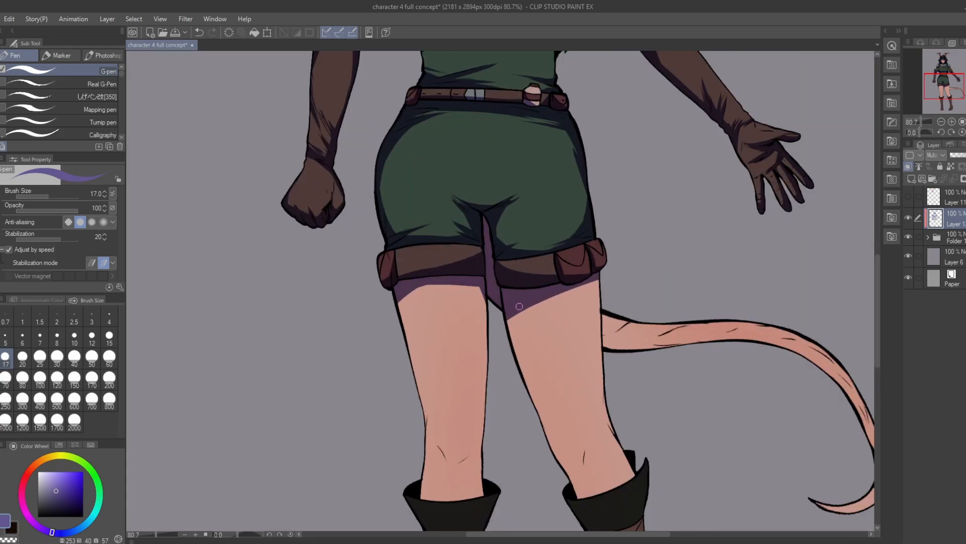
Step: Set the pen size to 30 and shade the inner edge of the pouch-side thigh
scroll(601, 286, down, 3)
scroll(603, 360, up, 2)
key(bracketright)
key(bracketright)
key(bracketright)
drag(486, 213, 512, 261)
Step: Shade both legs just above the boots and around the knees, redoing one stroke and trimming with the eraser
drag(622, 358, 582, 386)
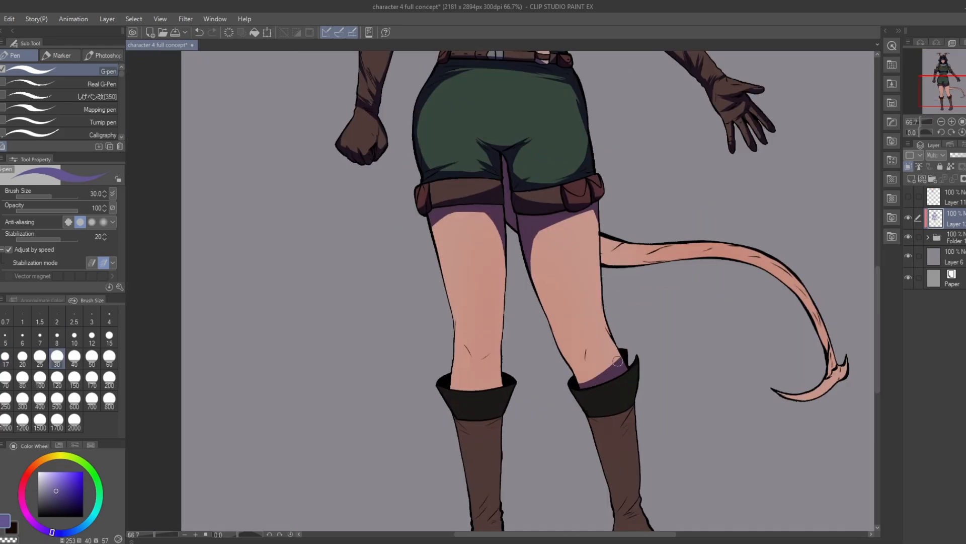
key(ctrl+z)
mouse_move(604, 312)
mouse_down()
mouse_move(619, 363)
mouse_move(607, 372)
mouse_up()
drag(451, 369, 502, 373)
drag(465, 345, 474, 358)
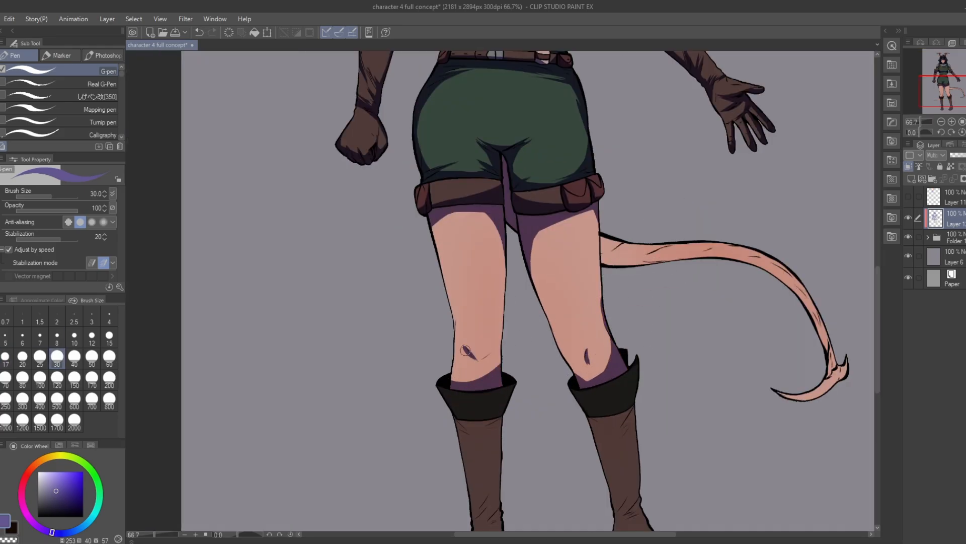
drag(455, 313, 463, 370)
scroll(533, 371, up, 2)
key(e)
drag(753, 363, 754, 349)
scroll(473, 303, down, 5)
Step: Paint shadows beneath both boot cuffs and pointed ankle folds on the tail-side boot with the size 30 pen
key(p)
scroll(473, 358, up, 3)
mouse_move(411, 276)
mouse_down()
mouse_move(464, 281)
mouse_move(462, 318)
mouse_up()
mouse_move(539, 275)
mouse_down()
mouse_move(596, 280)
mouse_move(596, 302)
mouse_up()
mouse_move(599, 291)
mouse_down()
mouse_move(568, 321)
mouse_move(589, 313)
mouse_up()
drag(603, 384, 581, 406)
drag(599, 360, 582, 393)
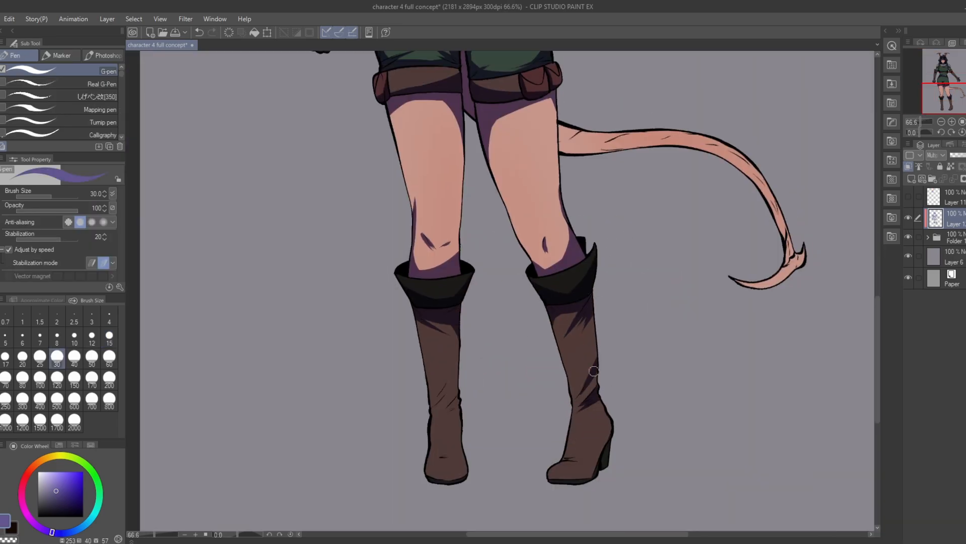
Step: Shade the outer edges of both boot shafts and the ankle folds of the other boot
drag(595, 318, 597, 384)
drag(460, 387, 441, 412)
drag(458, 371, 431, 409)
drag(457, 332, 457, 395)
scroll(480, 305, down, 2)
scroll(480, 305, up, 4)
Step: Shade the feet and heel areas of the boots, undoing one unsatisfactory stroke
mouse_move(493, 433)
mouse_down()
mouse_move(436, 427)
mouse_move(478, 416)
mouse_up()
key(ctrl+z)
drag(647, 433, 587, 440)
drag(662, 399, 661, 428)
drag(648, 352, 673, 373)
scroll(459, 437, down, 1)
Step: Shade the underside of the tail along its curve and its pointed tip, undoing one unsatisfactory stroke
scroll(473, 255, down, 12)
mouse_move(456, 340)
mouse_down()
mouse_move(478, 294)
mouse_move(448, 296)
mouse_move(521, 291)
mouse_move(657, 392)
mouse_up()
scroll(534, 171, up, 11)
key(ctrl+z)
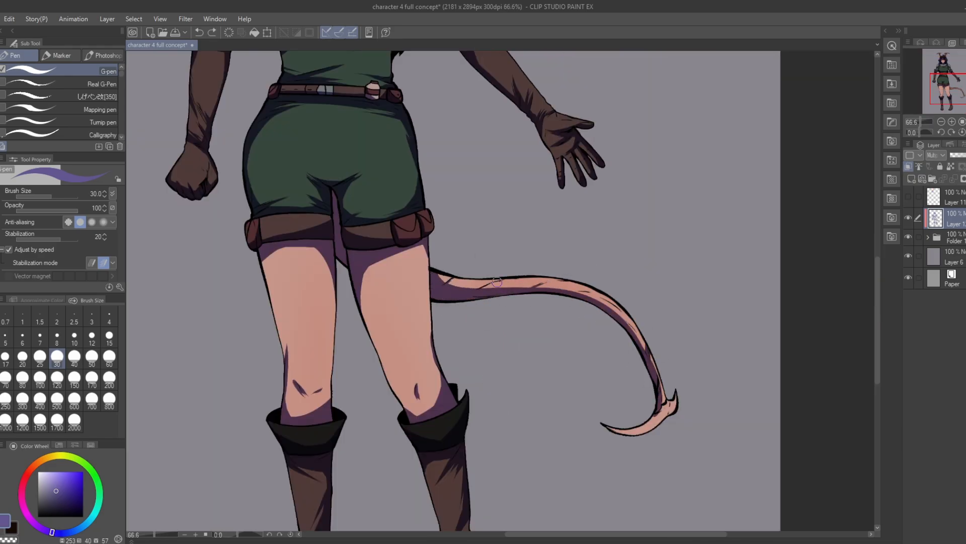
drag(624, 437, 671, 405)
key(e)
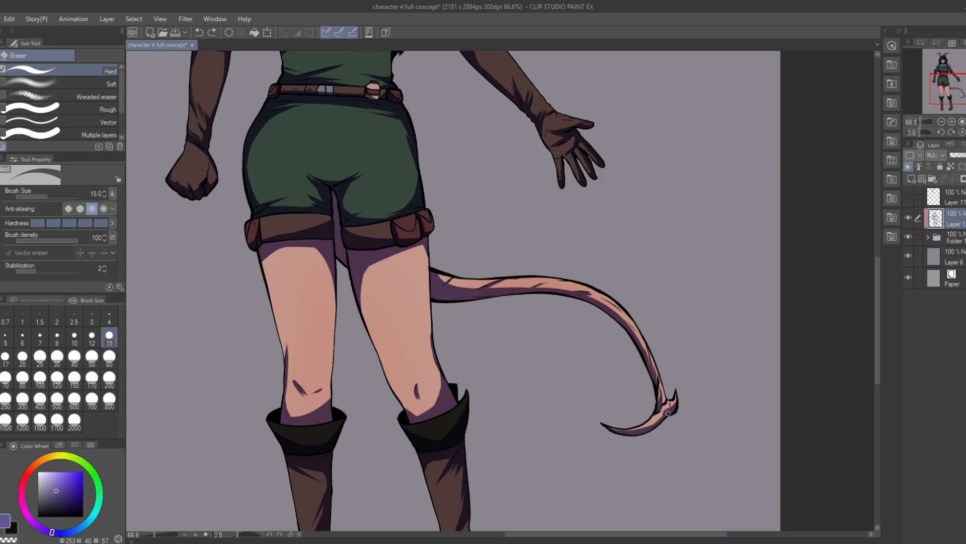
scroll(668, 413, down, 4)
scroll(453, 282, up, 1)
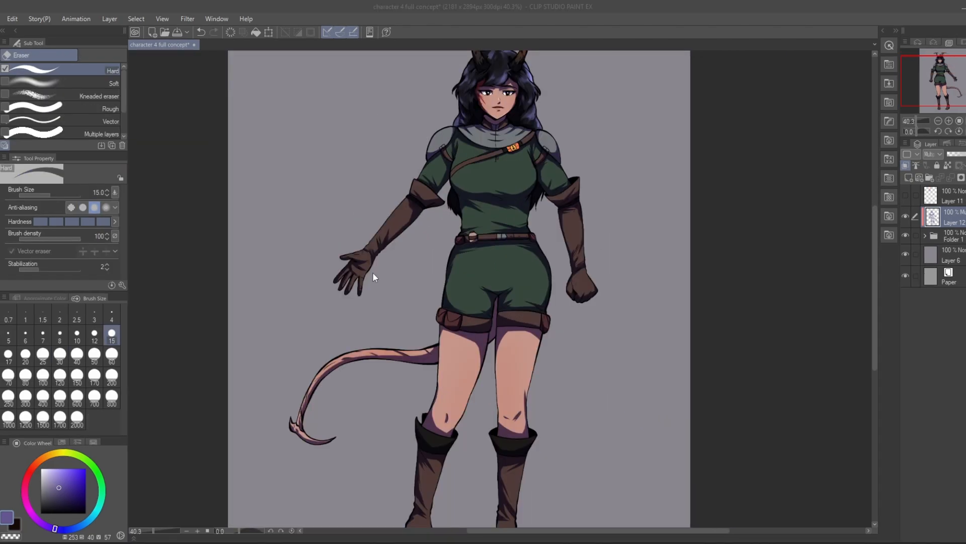
Step: Soften the shadow edges on the open-hand glove with the Blend tool at size 15, undoing unwanted changes
click(1, 213)
scroll(404, 220, up, 3)
key(ctrl+z)
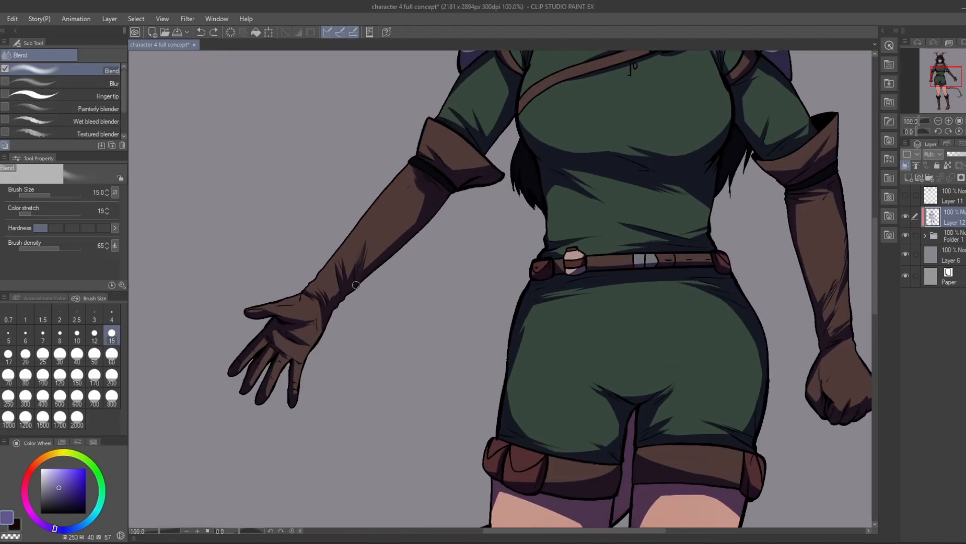
click(87, 84)
drag(363, 256, 347, 270)
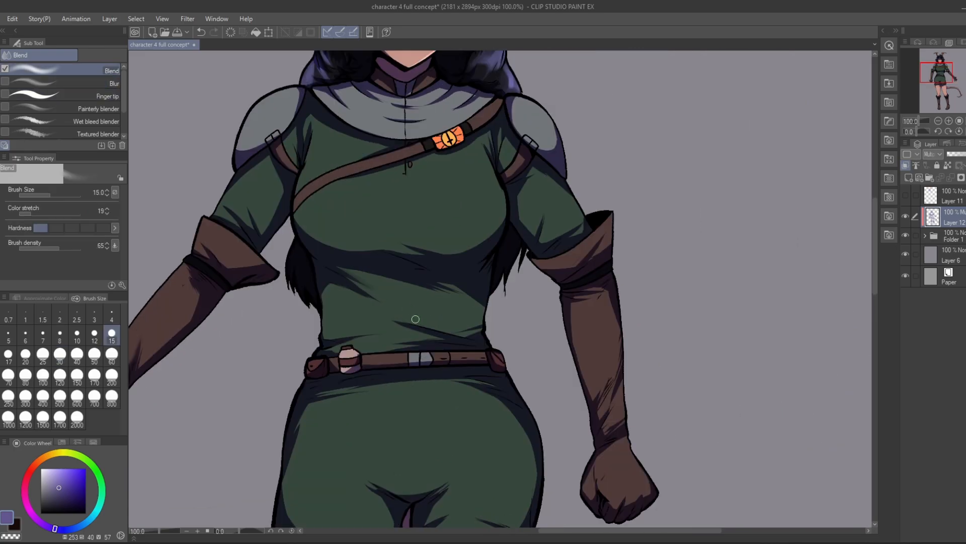
key(ctrl+z)
Step: Blend the tunic's waist folds and the fist-side glove shadows with brush sizes 8 and 15, undoing one pass
key(bracketleft)
key(bracketleft)
key(bracketleft)
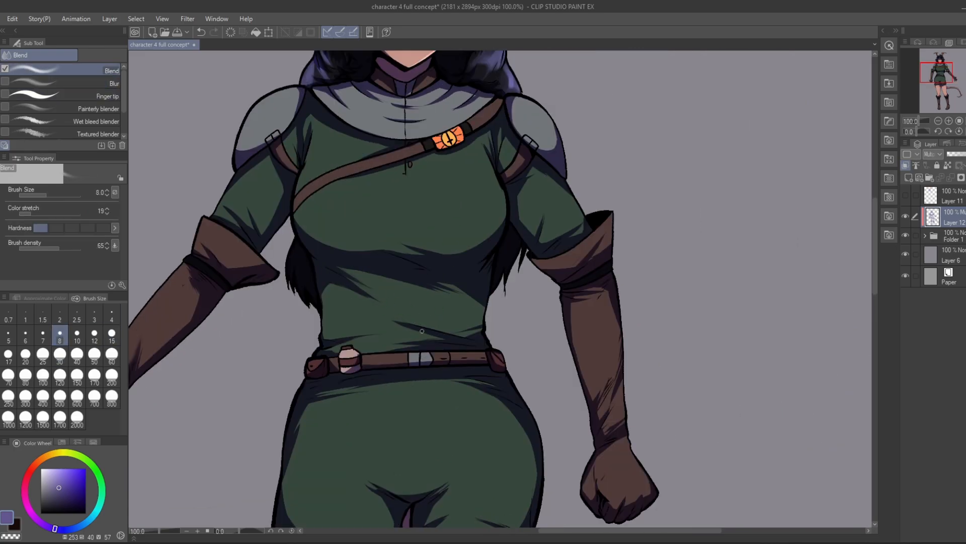
key(bracketright)
key(bracketright)
key(bracketright)
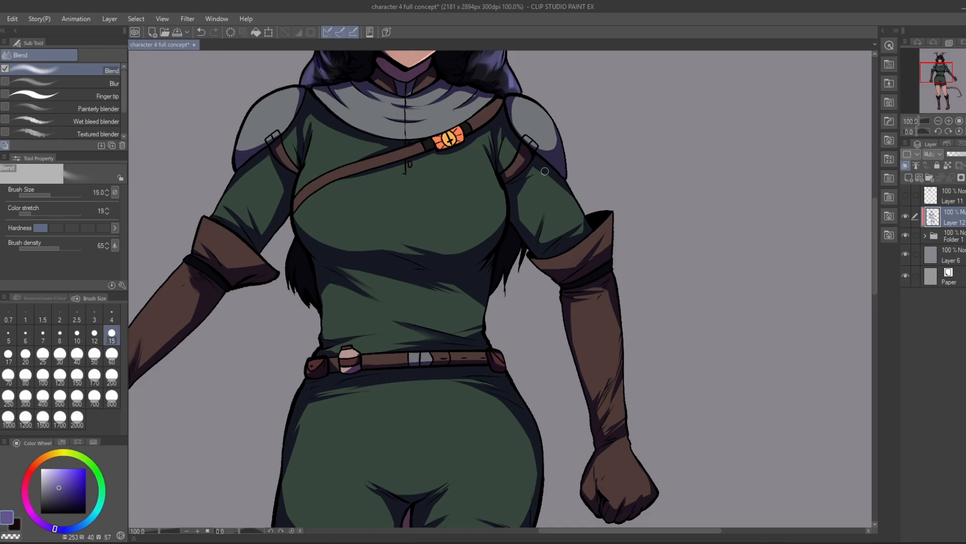
key(ctrl+z)
scroll(599, 307, down, 3)
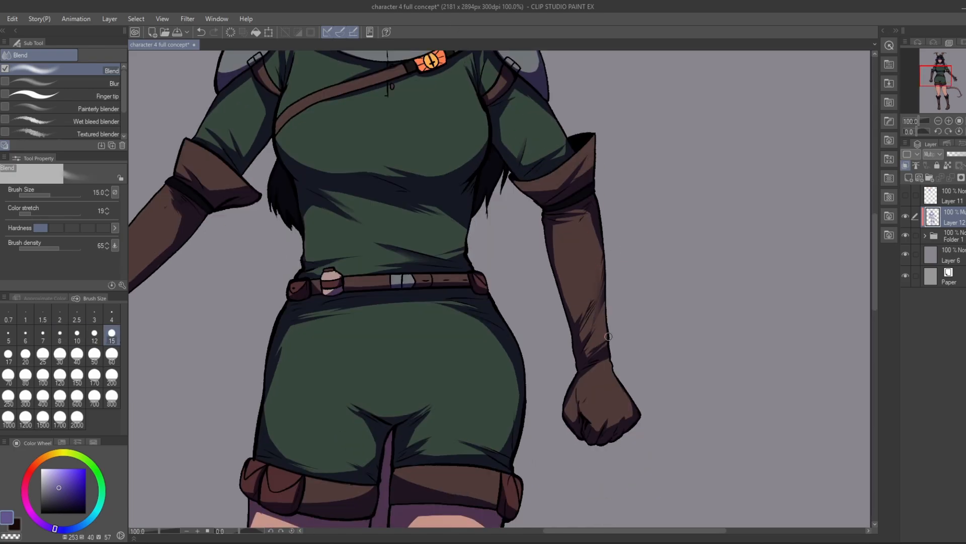
scroll(553, 342, down, 2)
scroll(323, 292, down, 1)
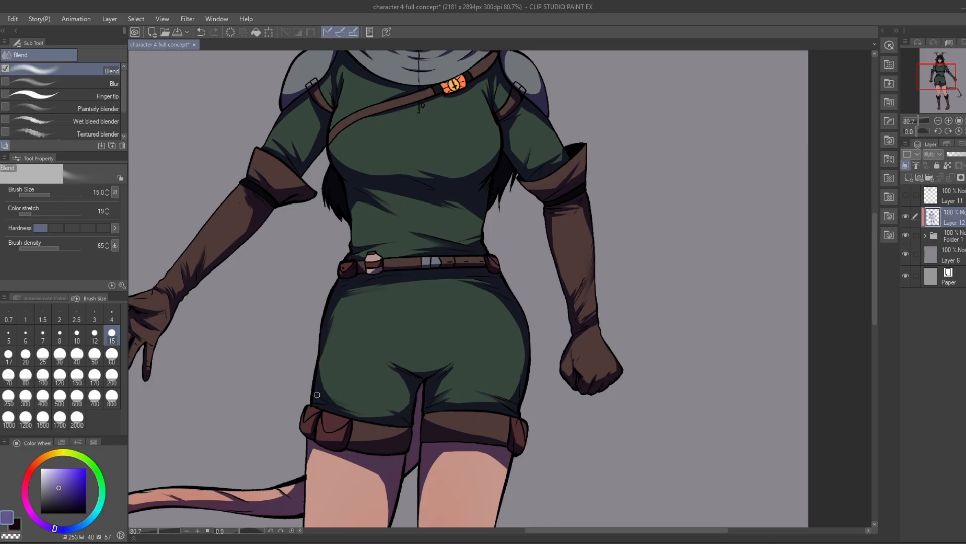
Step: Soften the knee mark and the outer leg shadow above the fist-side boot
scroll(302, 380, down, 3)
drag(527, 372, 519, 389)
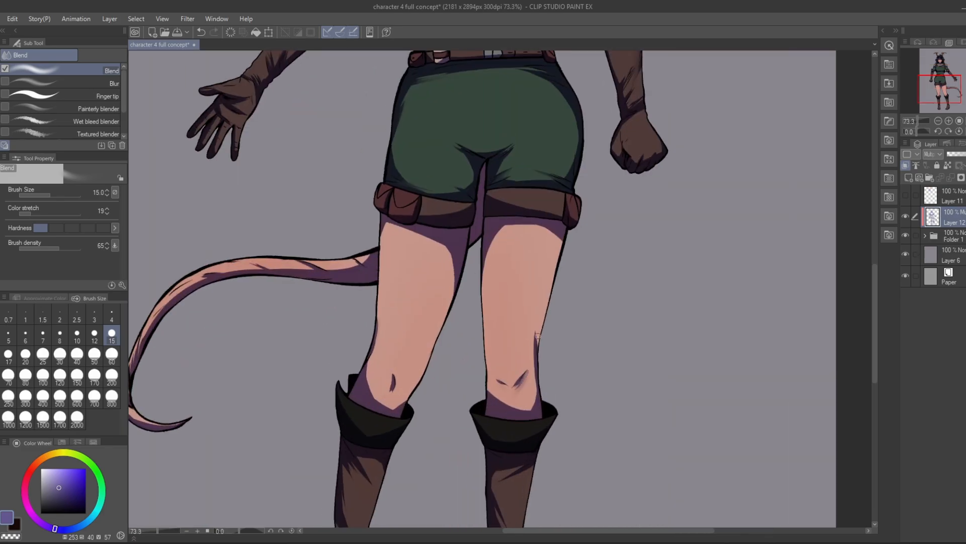
drag(538, 336, 535, 359)
mouse_move(399, 407)
mouse_down()
mouse_move(407, 398)
mouse_move(398, 408)
mouse_move(463, 443)
mouse_up()
Step: Set the Blend size to 30 and smooth the shadows along the tail's curve and tip
click(60, 357)
mouse_move(272, 311)
mouse_down()
mouse_move(215, 396)
mouse_move(241, 335)
mouse_up()
drag(222, 443, 260, 451)
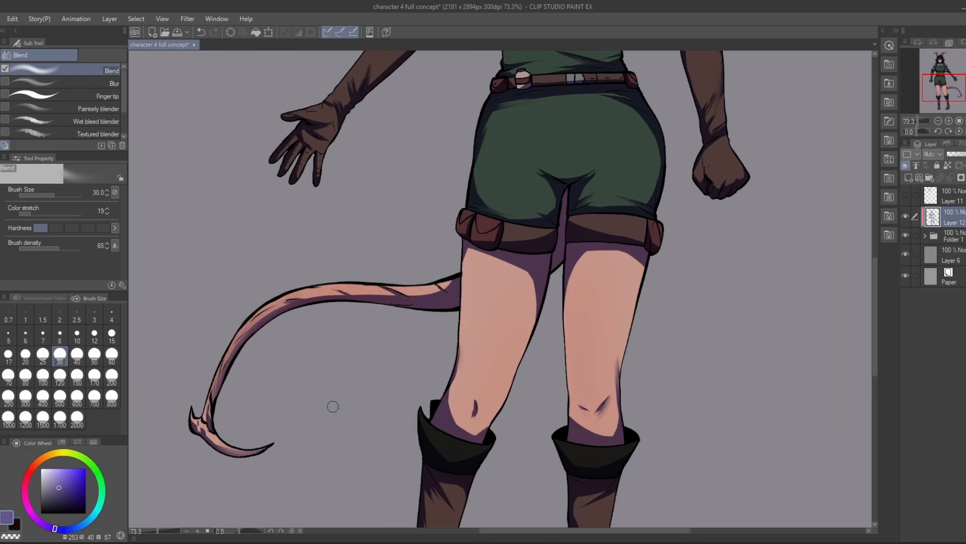
scroll(332, 407, down, 4)
drag(362, 282, 331, 433)
Step: Set the Blend size to 15 and soften the face shadows on the cheek, near the eye and around the mouth
scroll(463, 81, up, 8)
click(112, 334)
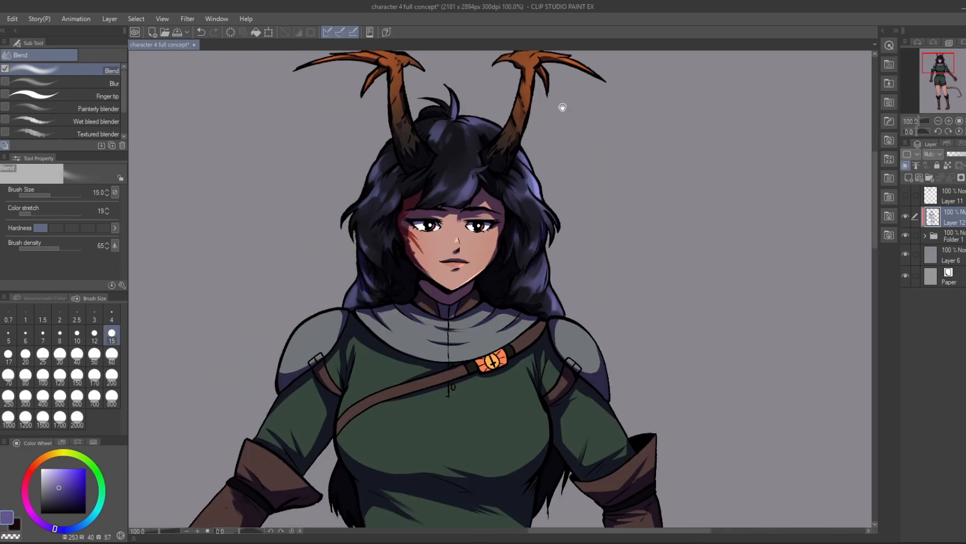
drag(563, 107, 551, 152)
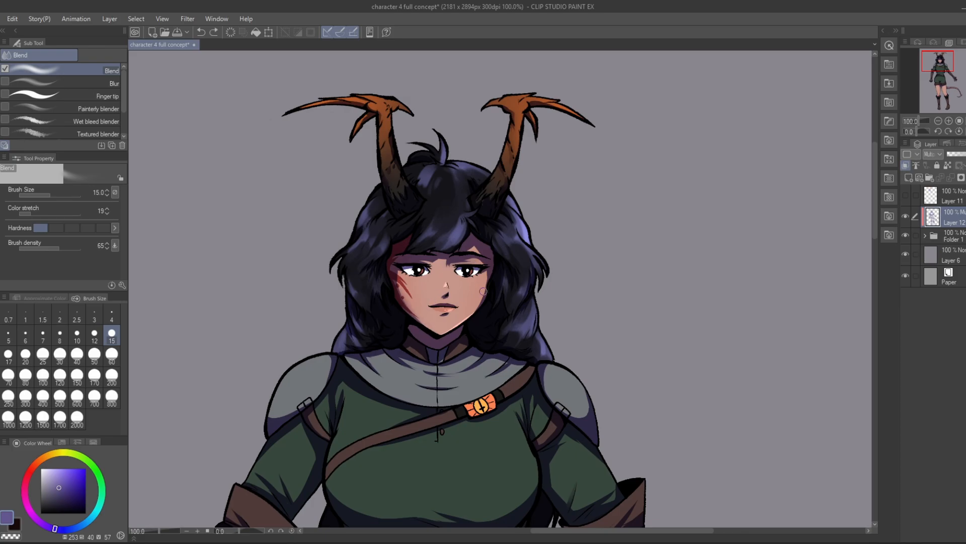
drag(483, 291, 482, 303)
drag(431, 263, 418, 263)
mouse_move(442, 308)
mouse_down()
mouse_move(454, 308)
mouse_move(435, 308)
mouse_up()
scroll(560, 125, down, 2)
scroll(558, 217, up, 2)
scroll(524, 208, down, 2)
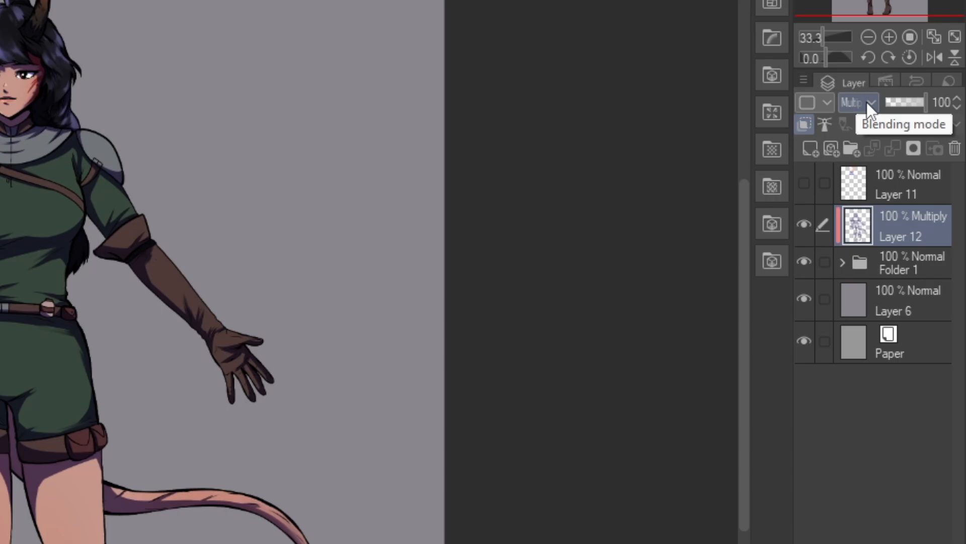
Step: Change the shading layer's blending mode to Linear burn and lower its opacity to 60%
click(867, 102)
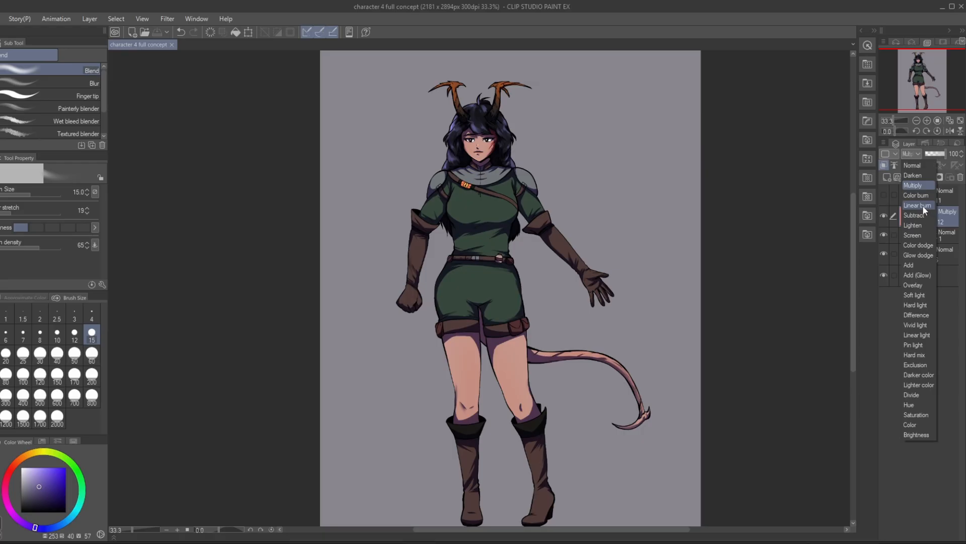
click(923, 206)
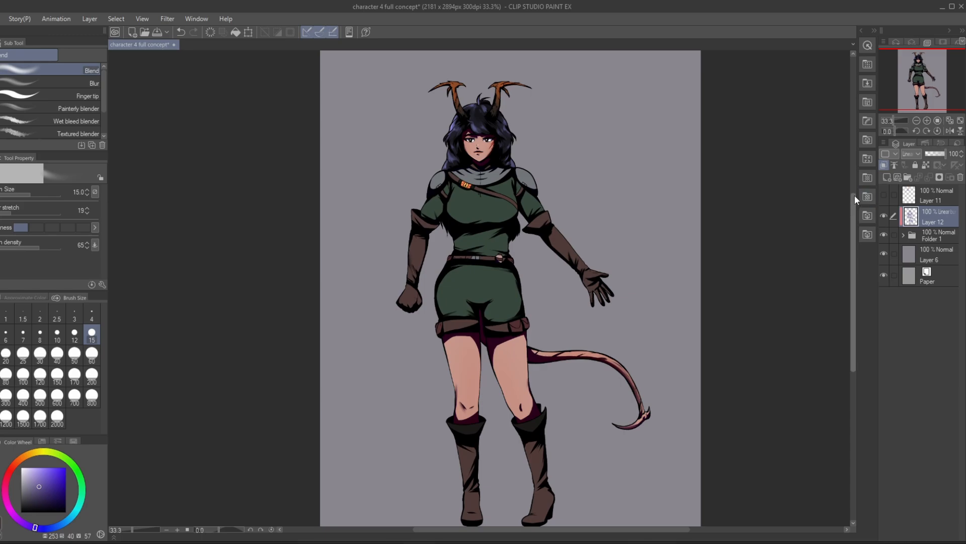
click(936, 153)
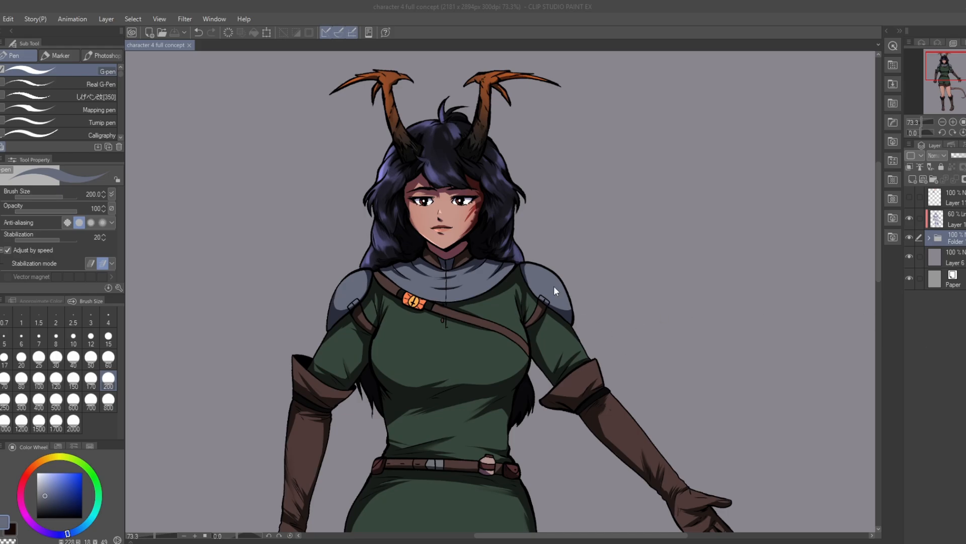
scroll(531, 160, down, 6)
scroll(508, 216, up, 4)
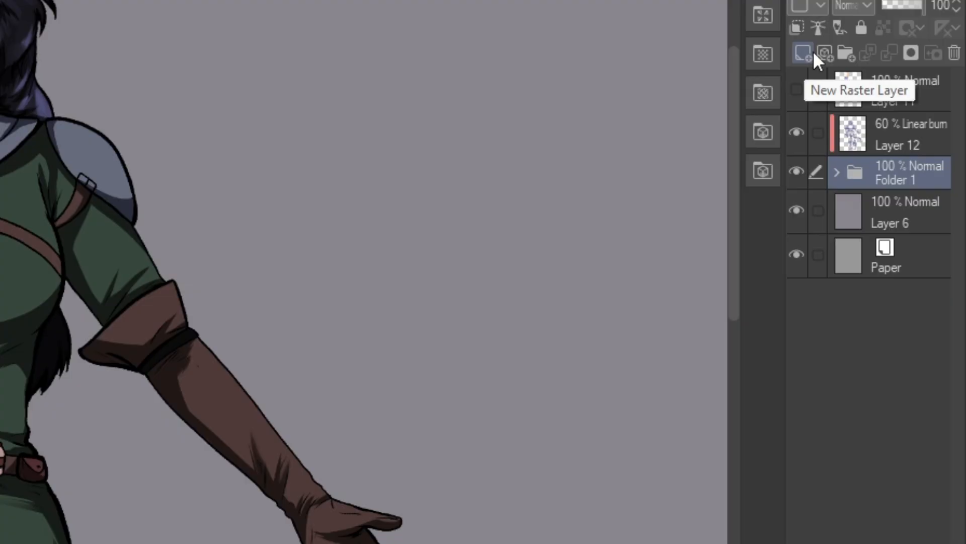
Step: Create a new clipped raster layer and move it above the Linear burn shading layer
click(803, 53)
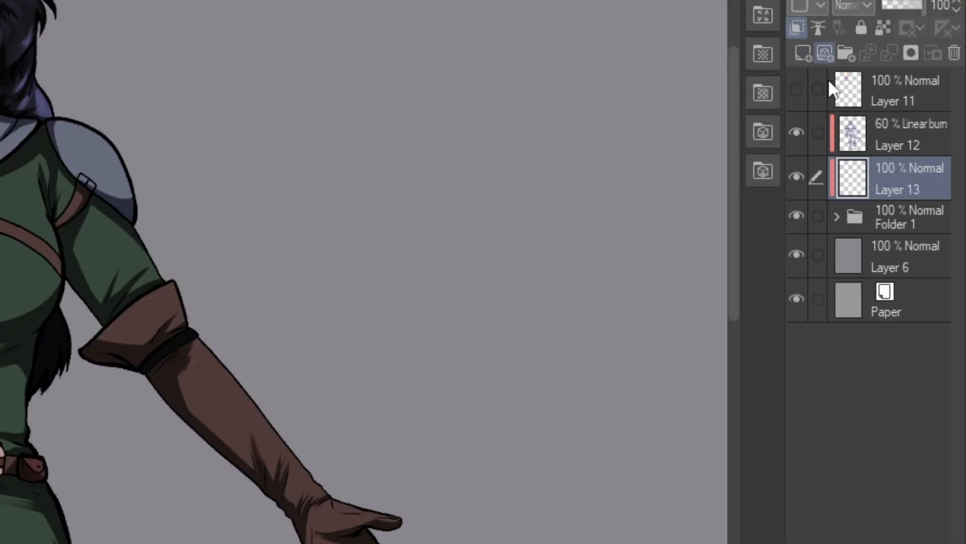
drag(910, 186, 954, 141)
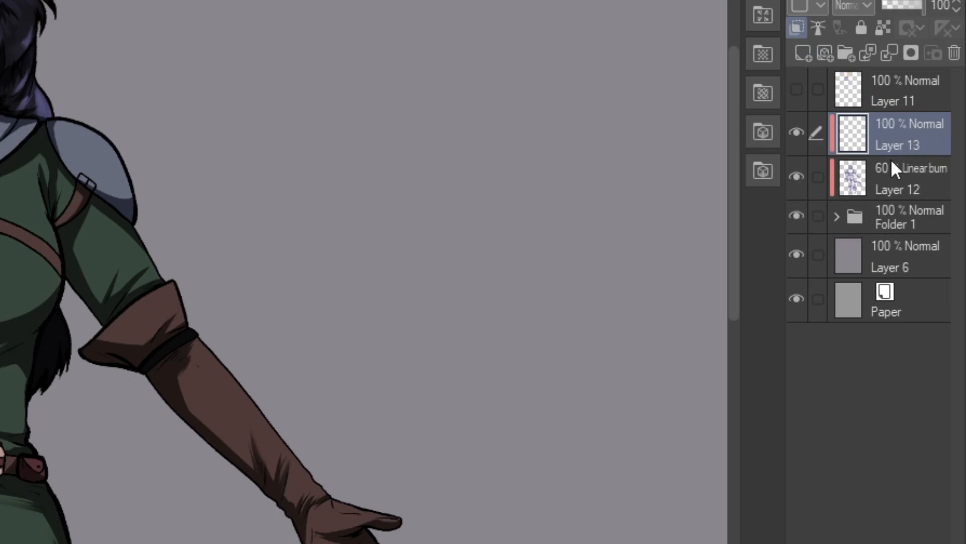
Step: Set the new layer's blending mode to Add (Glow) and pick a light periwinkle blue as the drawing colour
click(856, 3)
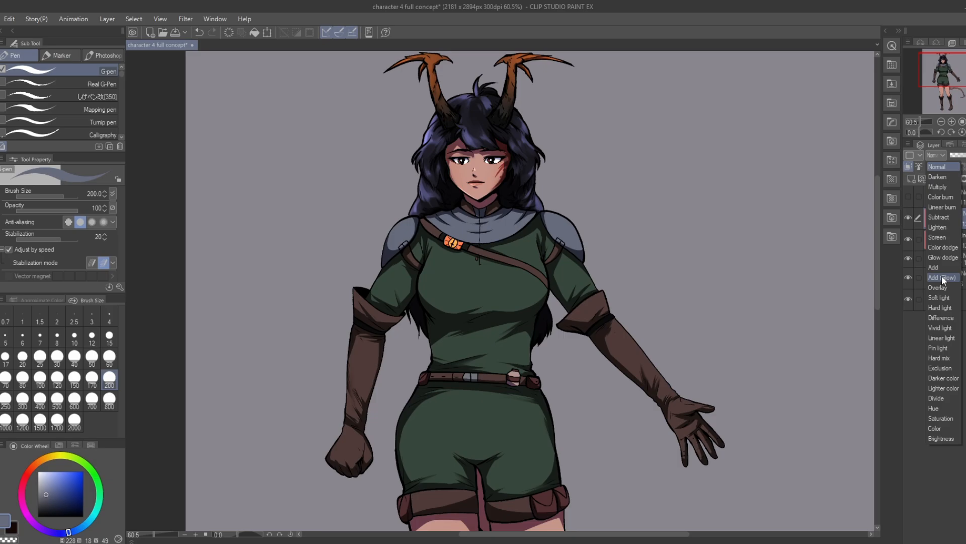
click(944, 279)
scroll(604, 209, down, 2)
scroll(513, 91, up, 2)
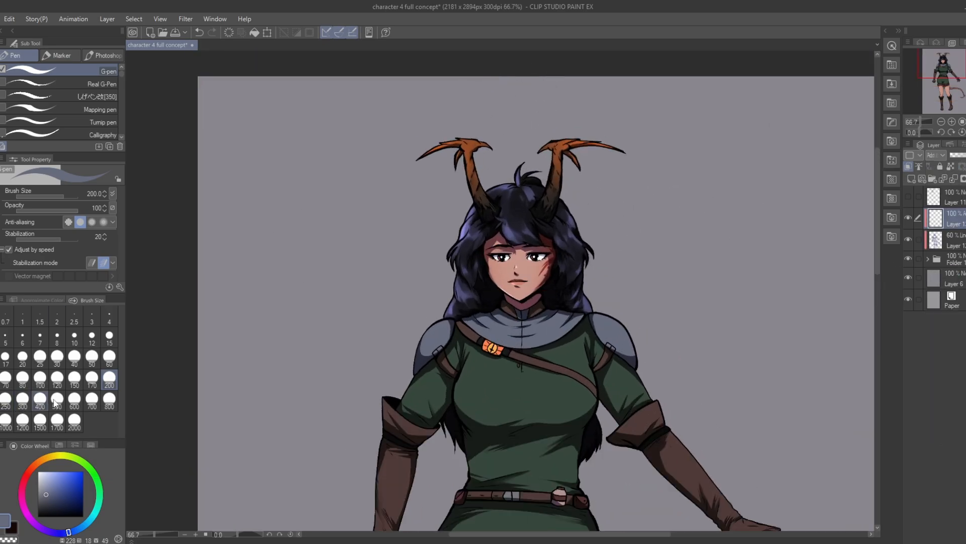
drag(58, 483, 57, 478)
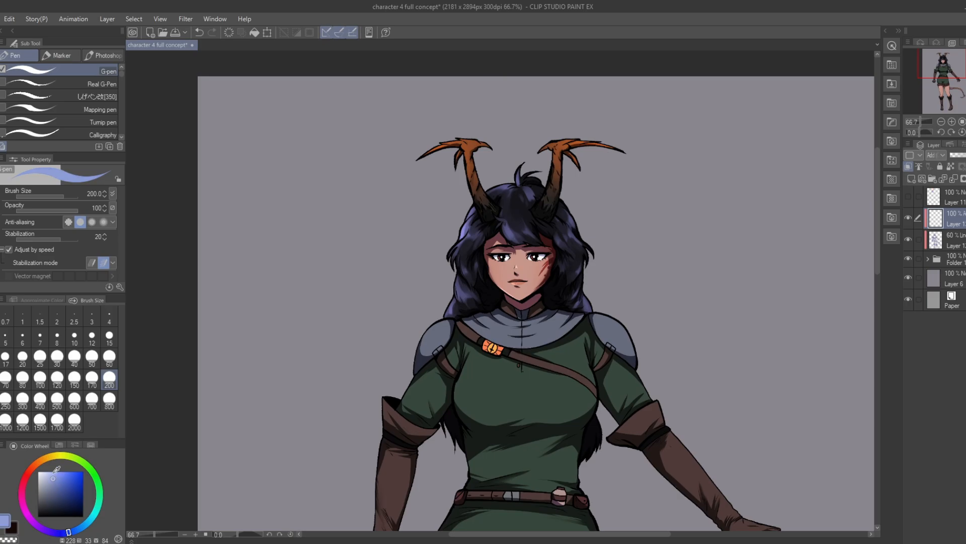
Step: Set the pen's brush size to 15 and switch the highlight layer's blending mode to Normal
click(110, 337)
scroll(638, 211, up, 1)
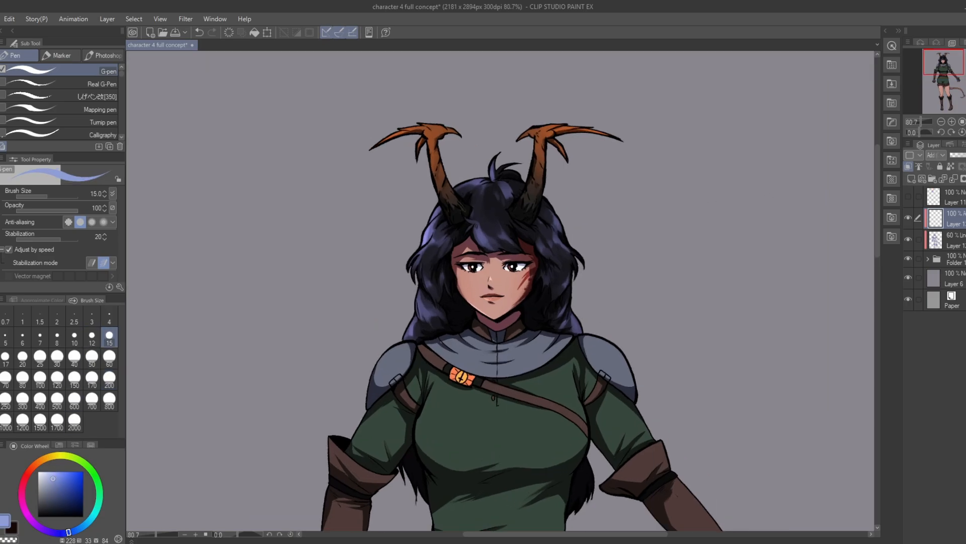
click(937, 155)
click(941, 166)
scroll(604, 148, up, 1)
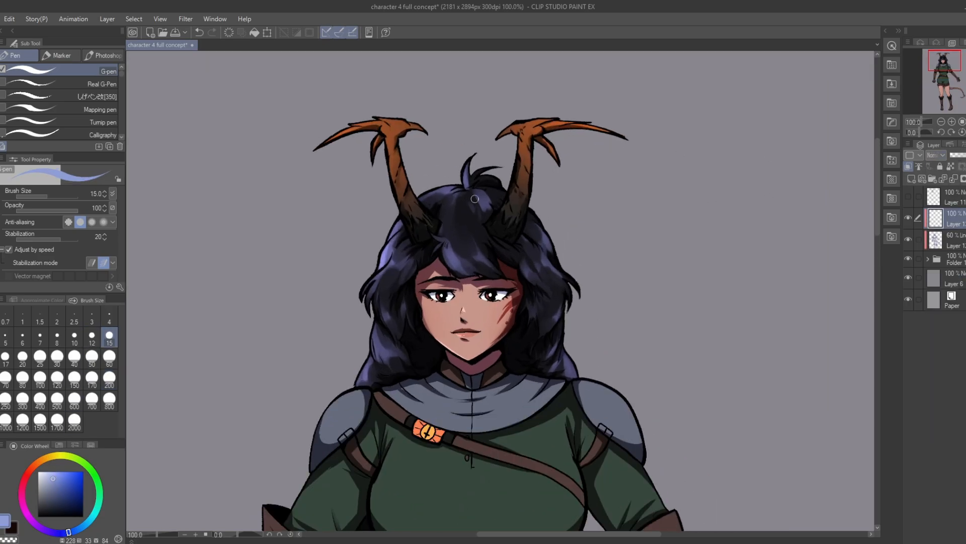
Step: Paint periwinkle highlights on the crown, top tuft and fringe of the hair, and set the layer to Add (Glow)
mouse_move(441, 189)
mouse_down()
mouse_move(502, 183)
mouse_move(437, 202)
mouse_move(447, 244)
mouse_up()
key(ctrl+z)
drag(454, 204, 453, 239)
drag(458, 226, 461, 229)
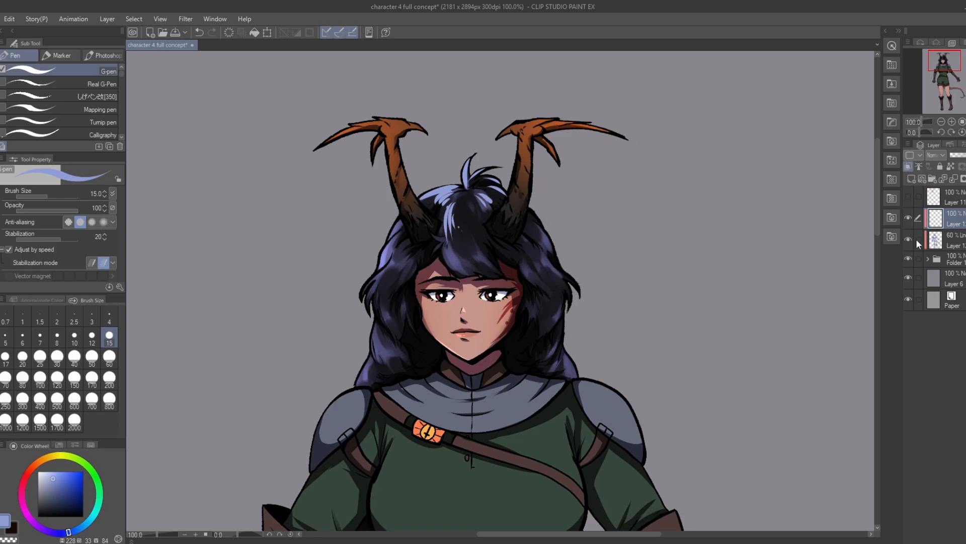
click(943, 156)
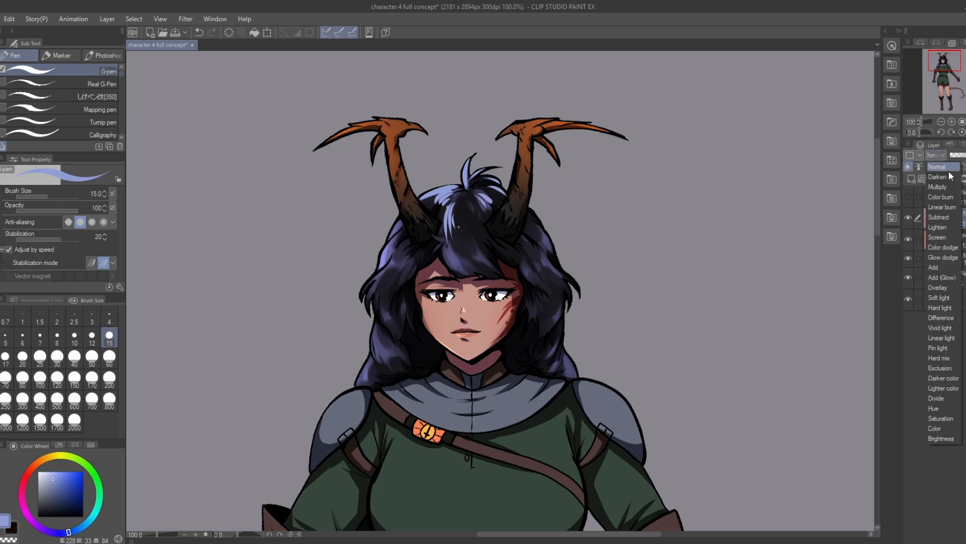
click(944, 277)
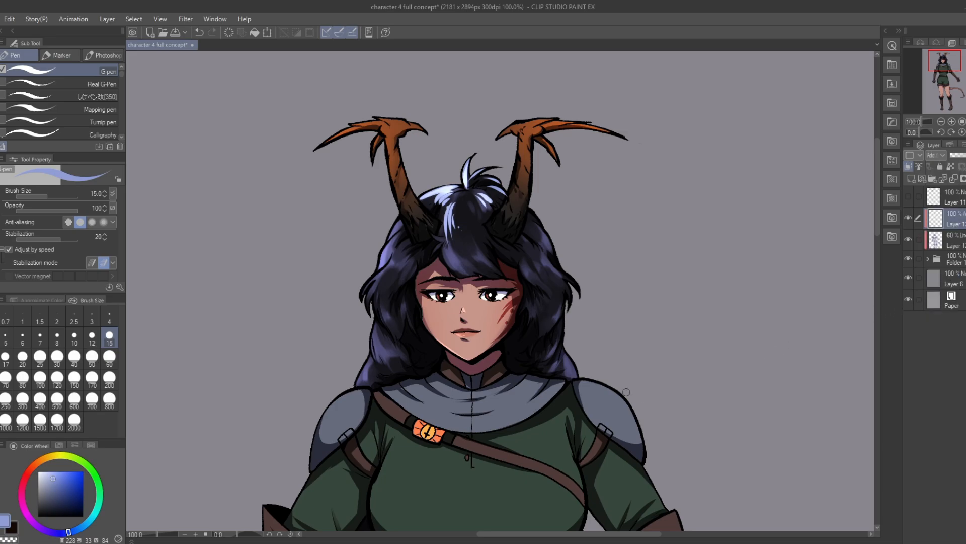
Step: Paint glowing strand highlights on the hair beside the horn on the unscarred side and along the lower fringe
scroll(483, 198, down, 4)
scroll(431, 140, up, 6)
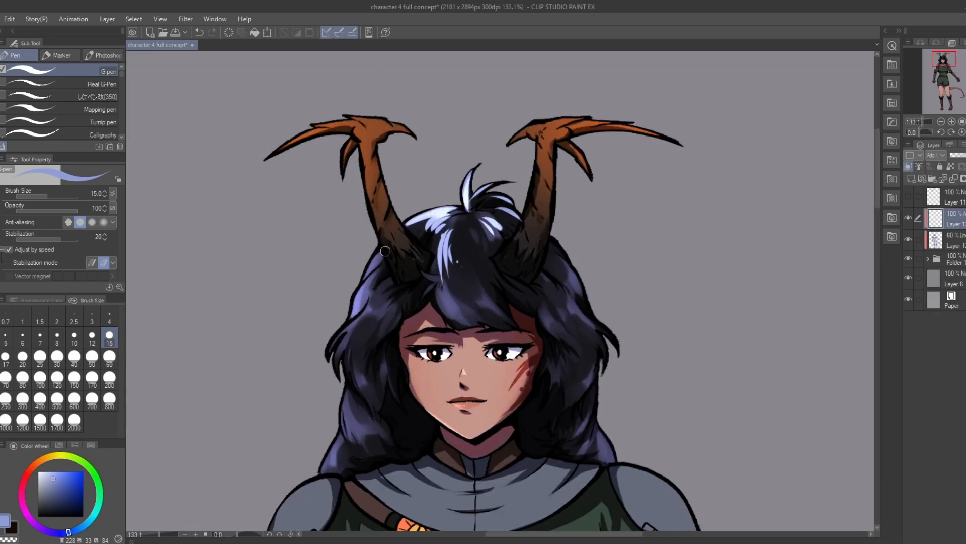
drag(381, 254, 354, 317)
mouse_move(366, 285)
mouse_down()
mouse_move(388, 296)
mouse_move(369, 315)
mouse_up()
drag(379, 309, 374, 317)
mouse_move(439, 295)
mouse_down()
mouse_move(462, 319)
mouse_move(478, 313)
mouse_up()
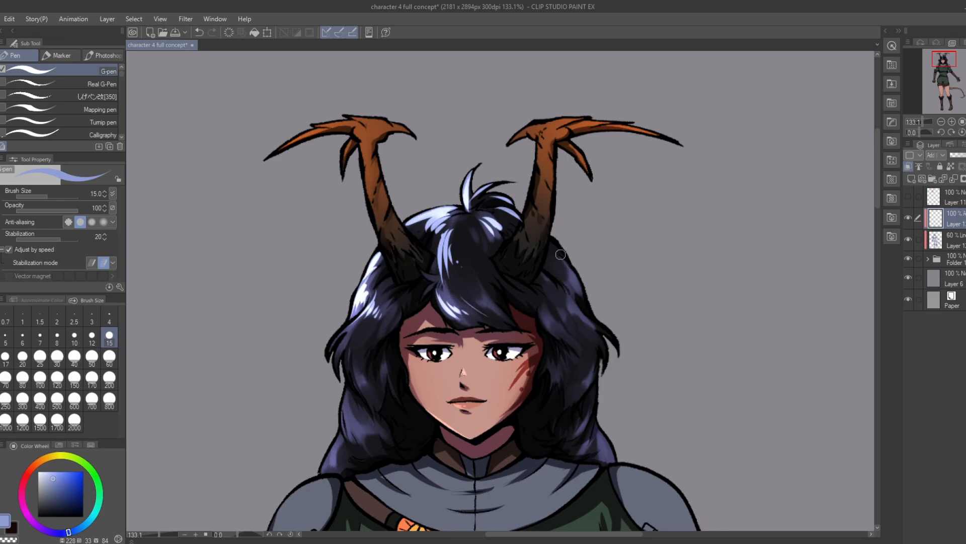
Step: Paint glowing strand highlights on the hair beside the other horn, on the scarred side of the face
mouse_move(558, 254)
mouse_down()
mouse_move(575, 288)
mouse_move(557, 259)
mouse_move(581, 321)
mouse_up()
key(ctrl+z)
mouse_move(554, 292)
mouse_down()
mouse_move(569, 323)
mouse_move(549, 329)
mouse_up()
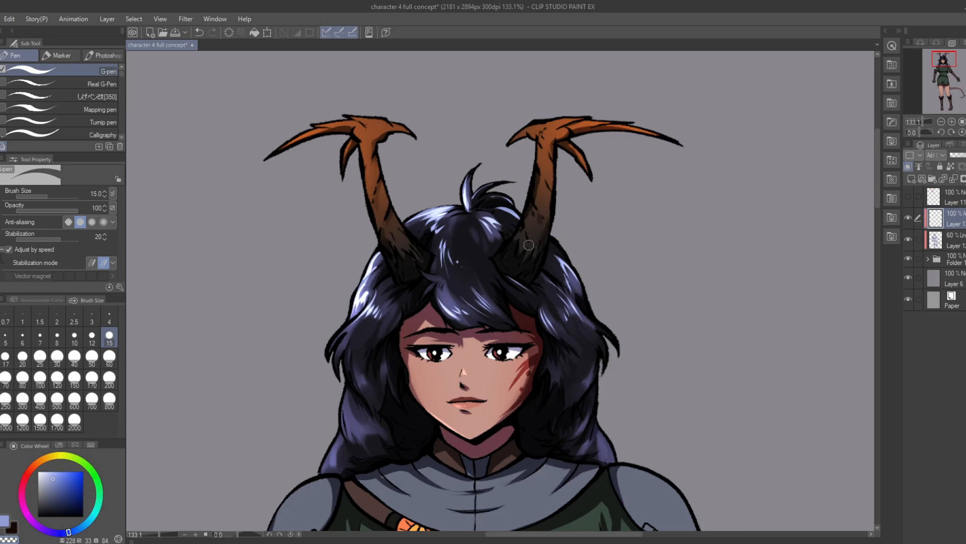
Step: Add glowing highlights to the lower hair locks on both sides of the face
scroll(529, 244, down, 5)
scroll(477, 166, up, 2)
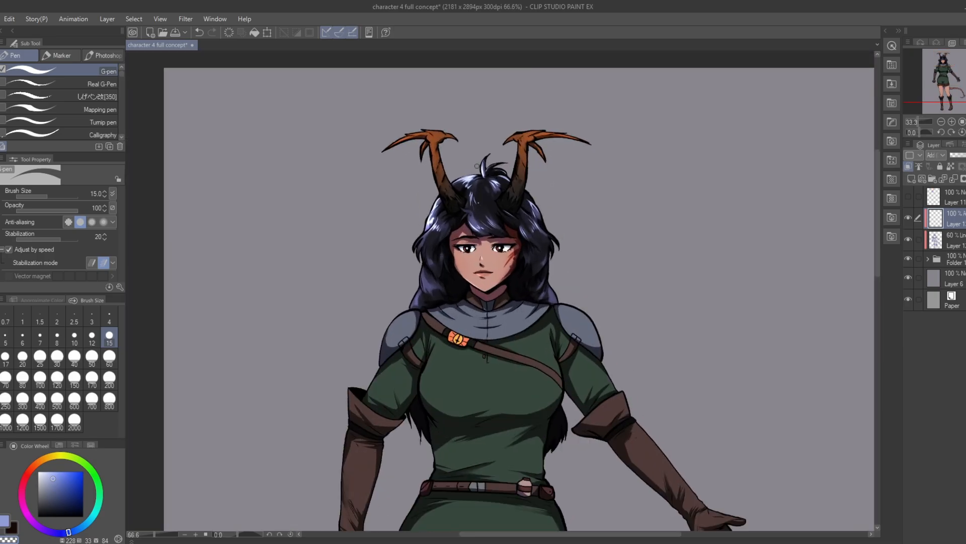
scroll(488, 181, up, 2)
key(c)
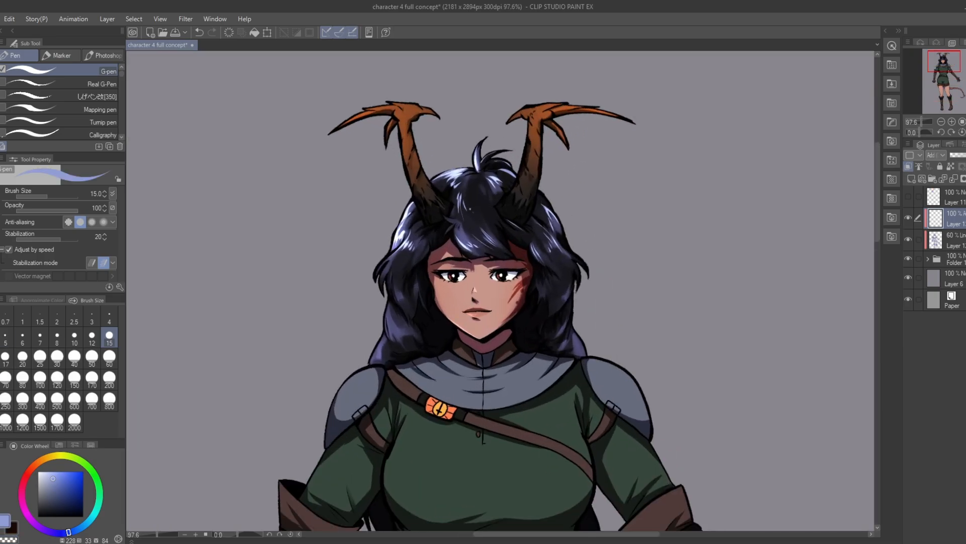
mouse_move(382, 321)
mouse_down()
mouse_move(403, 344)
mouse_move(383, 341)
mouse_up()
mouse_move(566, 324)
mouse_down()
mouse_move(558, 335)
mouse_move(573, 351)
mouse_up()
scroll(569, 331, down, 5)
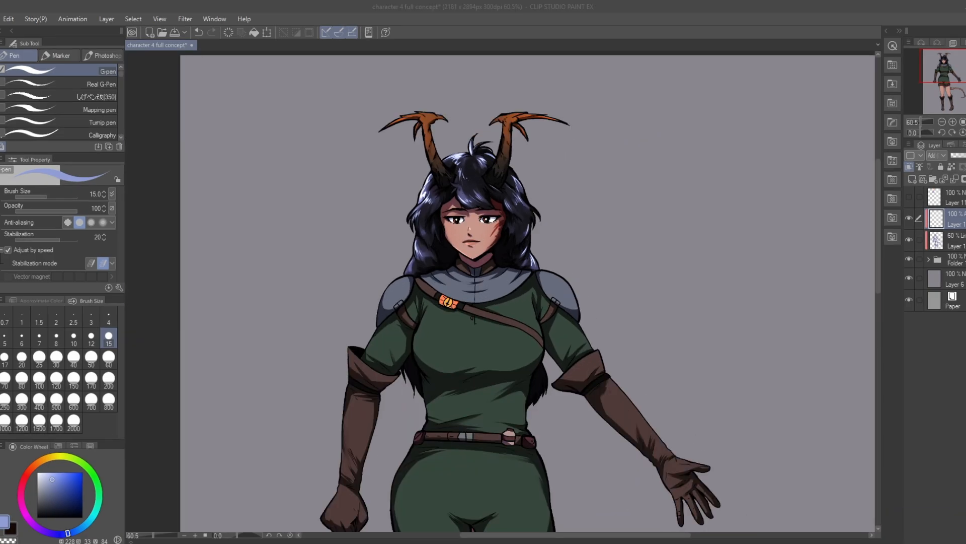
click(953, 225)
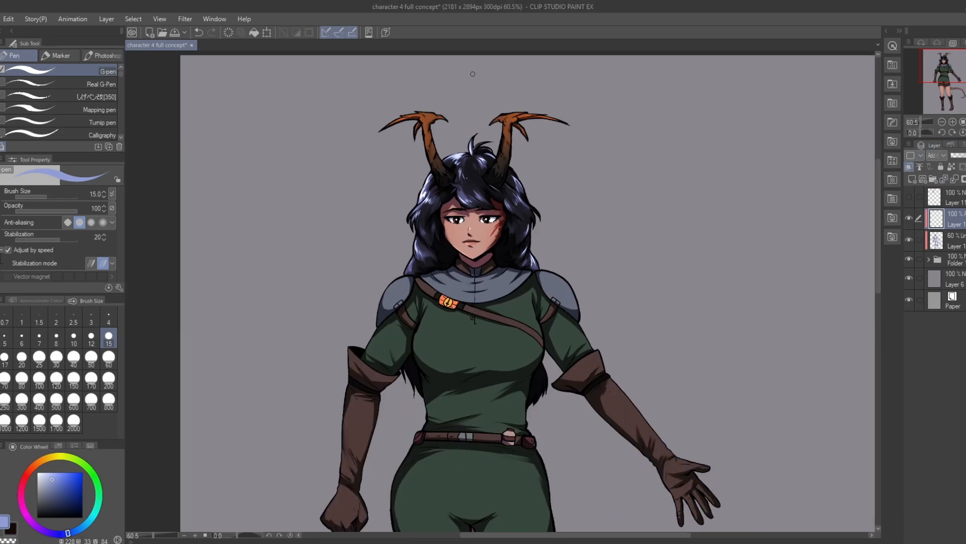
scroll(541, 193, up, 2)
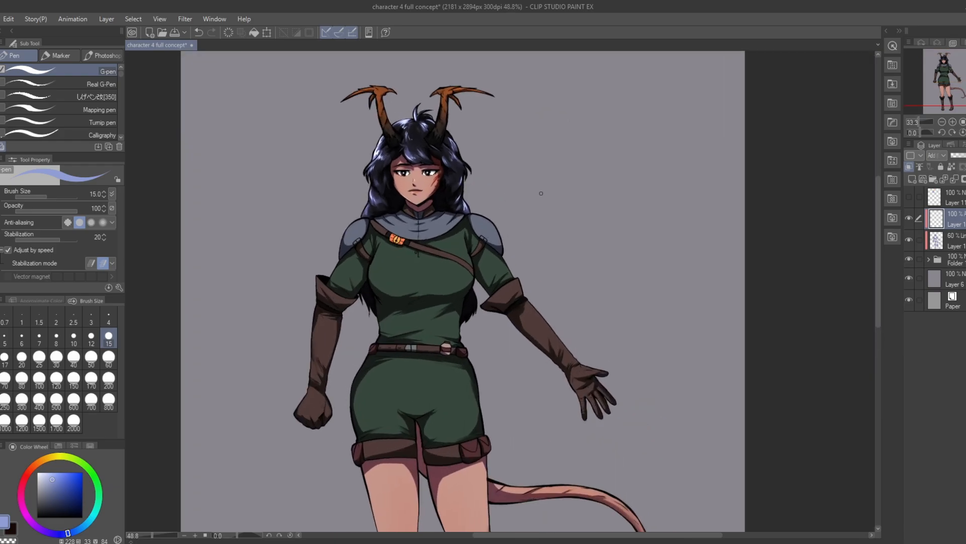
scroll(436, 158, up, 1)
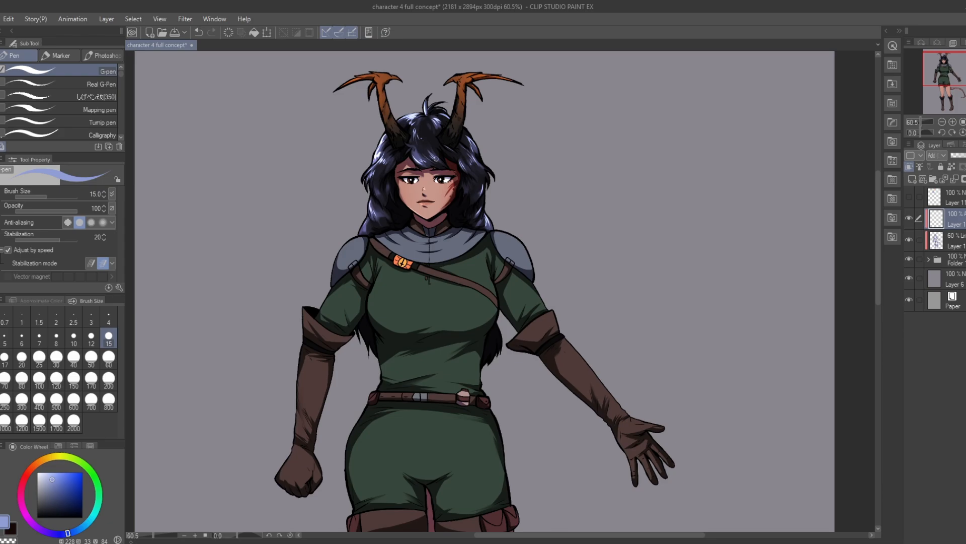
scroll(636, 210, down, 2)
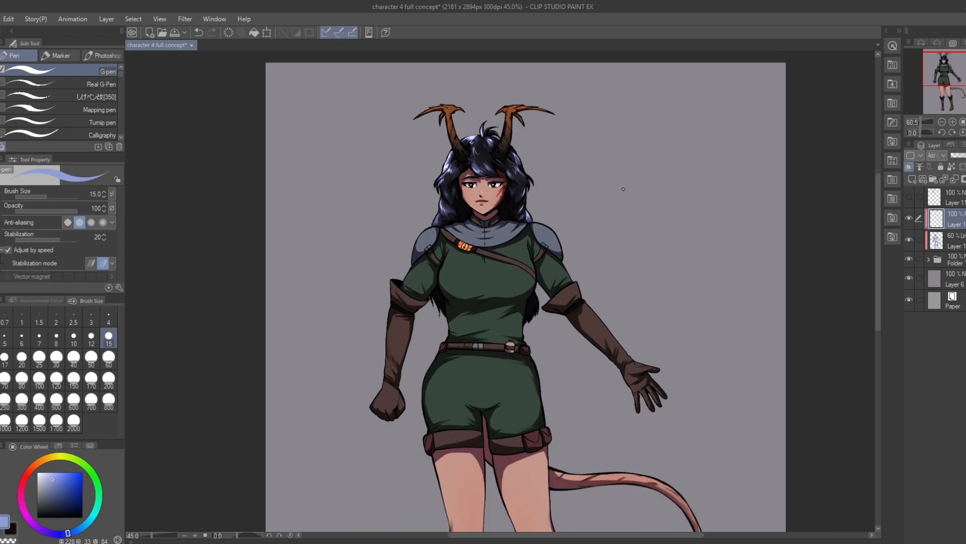
scroll(562, 163, up, 2)
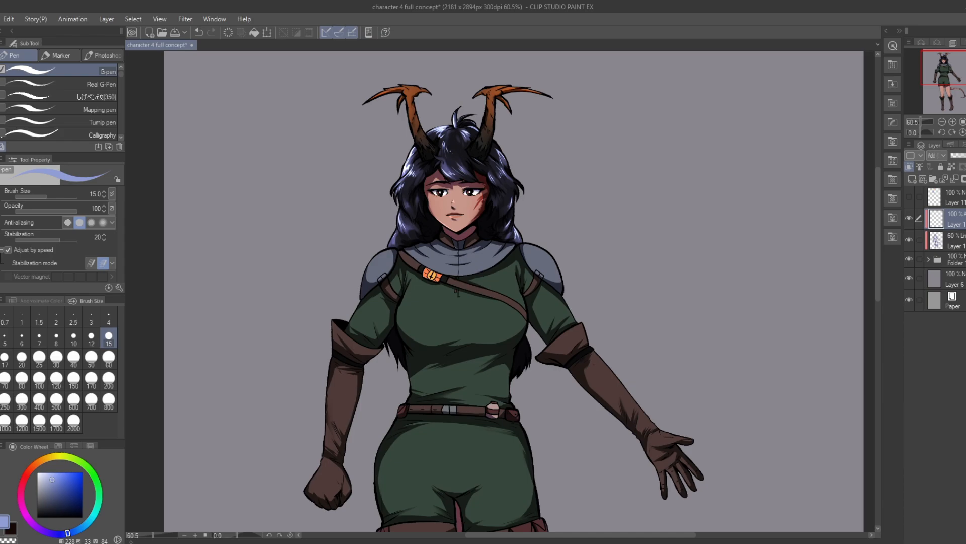
Step: Create a clipped Add layer at 80% opacity and paint pale grey-blue highlights on one shoulder plate and the nearby collar
scroll(383, 239, up, 2)
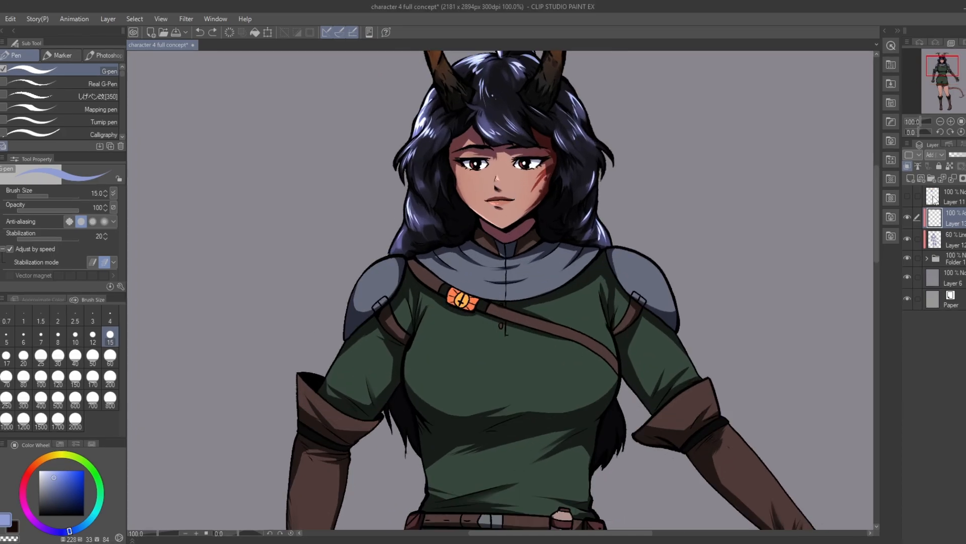
click(937, 155)
click(936, 267)
click(45, 480)
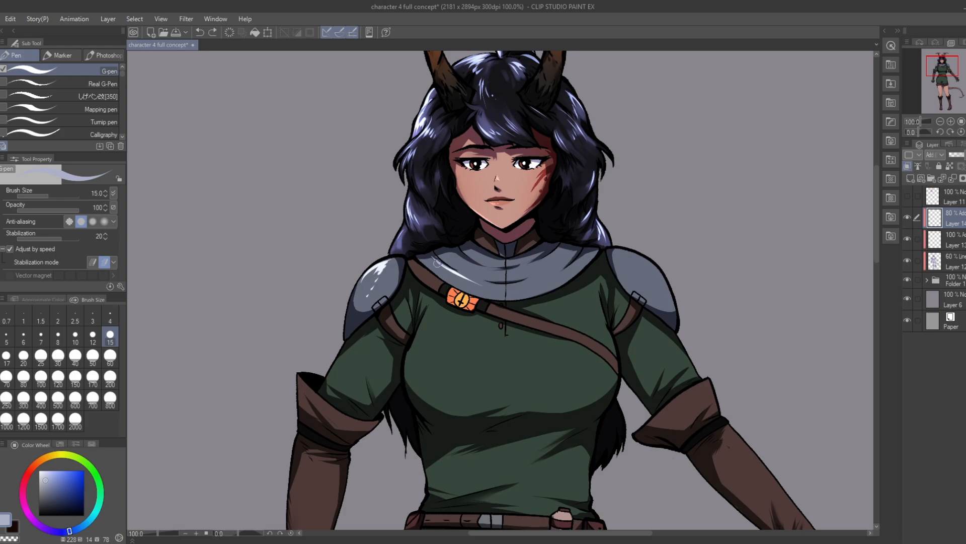
Step: Flip the canvas horizontally and paint metallic highlights on the rest of the collar, the belt buckle and the belt flask
key(h)
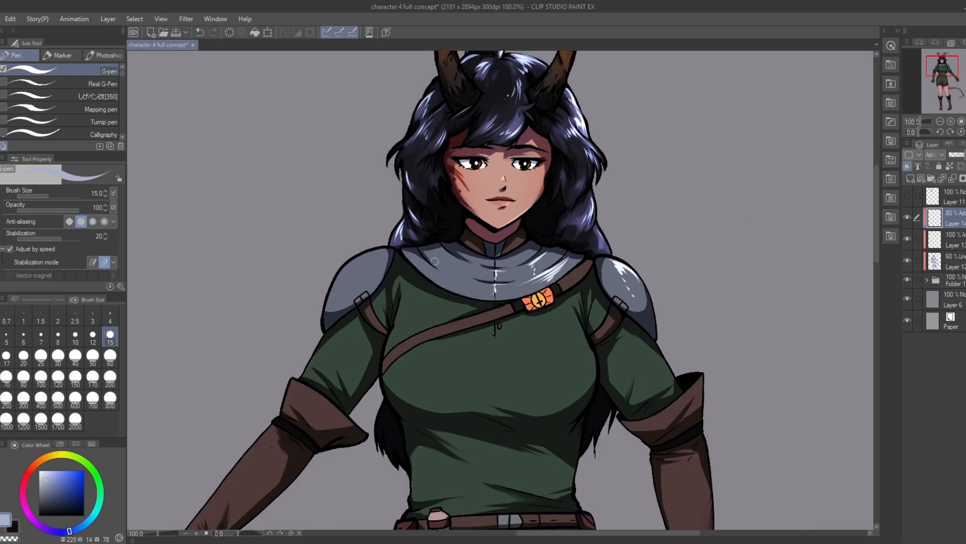
drag(407, 254, 558, 281)
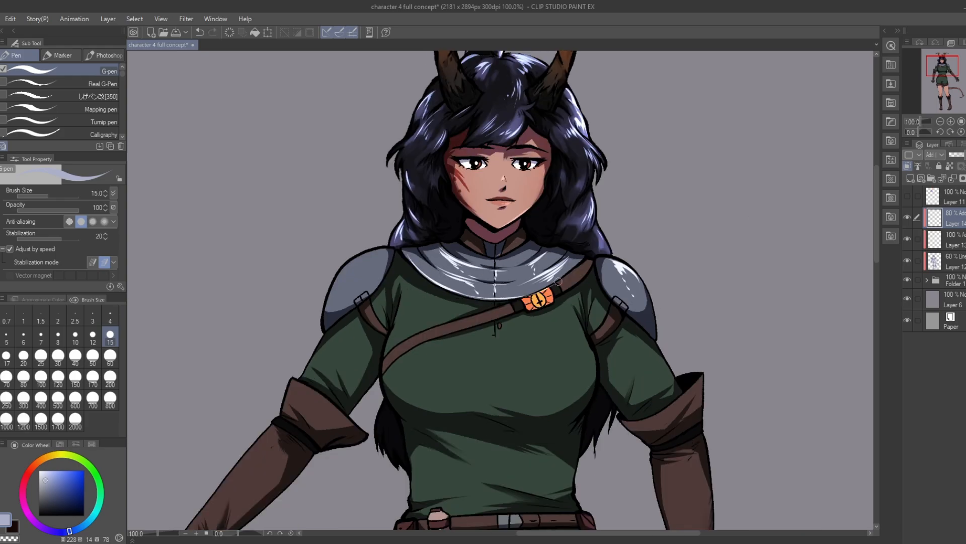
drag(686, 293, 691, 83)
scroll(520, 312, up, 3)
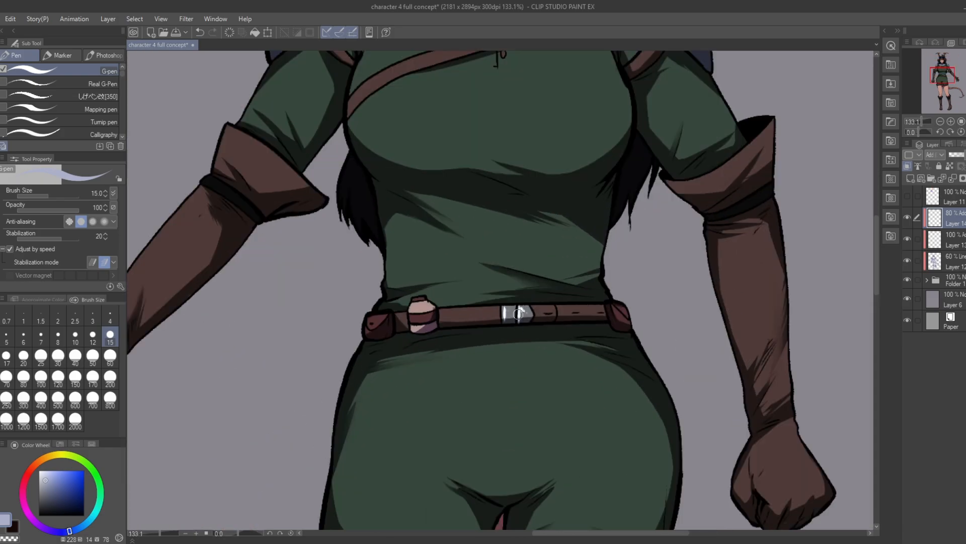
scroll(518, 313, down, 1)
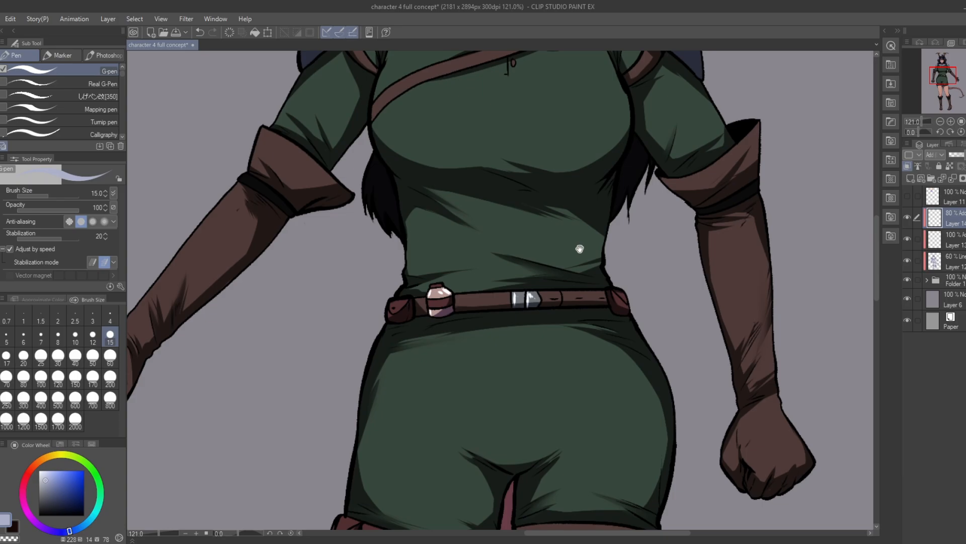
Step: Lower the armour highlight layer's opacity to 65%
scroll(580, 249, down, 16)
scroll(566, 172, up, 10)
click(961, 156)
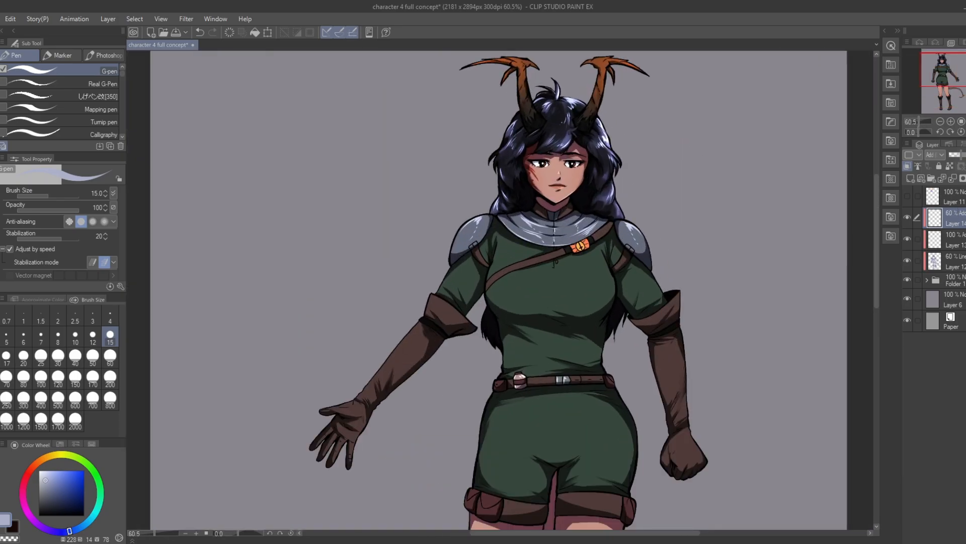
click(963, 155)
scroll(509, 176, down, 6)
scroll(559, 222, up, 6)
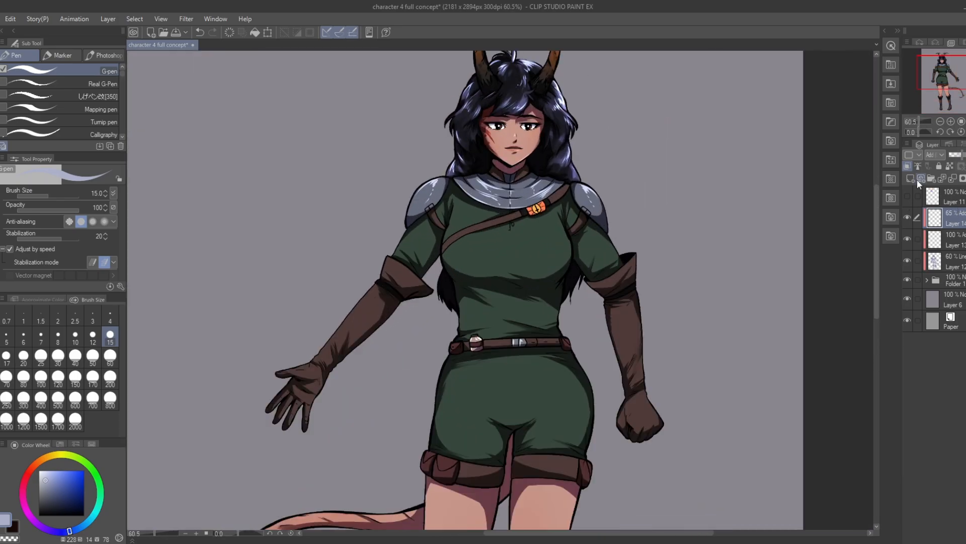
Step: Create another clipped Add layer and choose the Kyle's Real Oils Round Flex Wet brush at size 100
click(919, 179)
scroll(282, 382, down, 1)
key(b)
scroll(505, 286, down, 2)
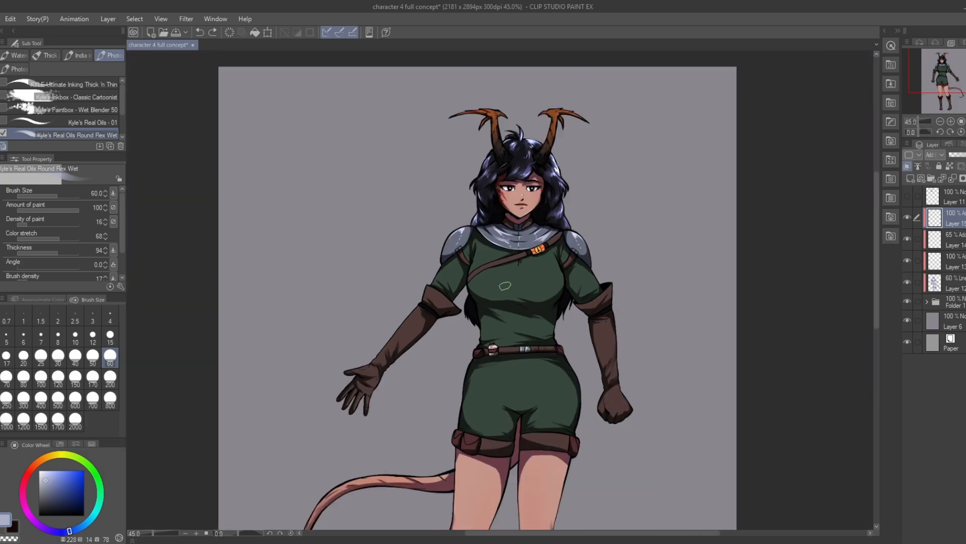
scroll(505, 285, down, 1)
scroll(413, 226, up, 3)
click(40, 376)
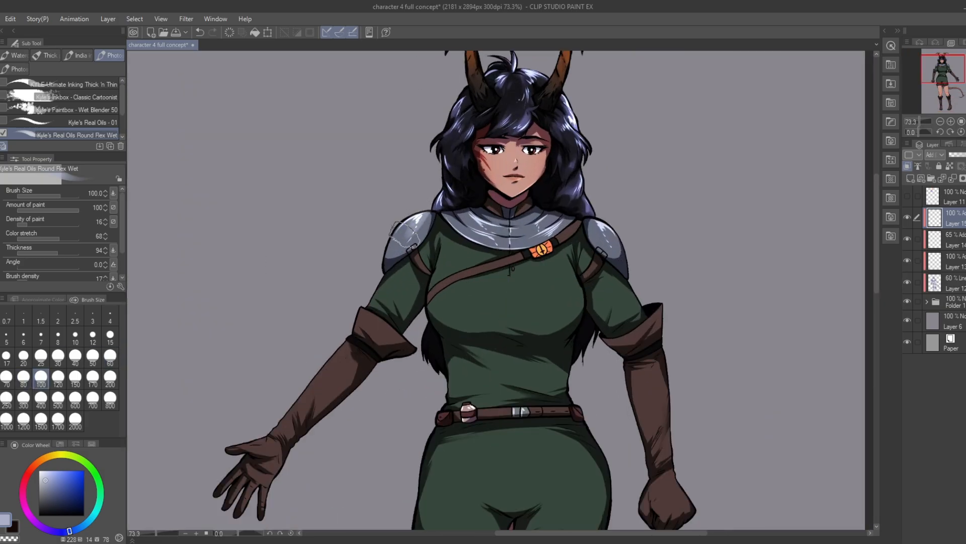
Step: Brush soft grey-blue highlights over the collar and both shoulder plates
mouse_move(474, 217)
mouse_down()
mouse_move(521, 236)
mouse_move(493, 238)
mouse_move(571, 224)
mouse_move(516, 226)
mouse_up()
drag(585, 221, 598, 250)
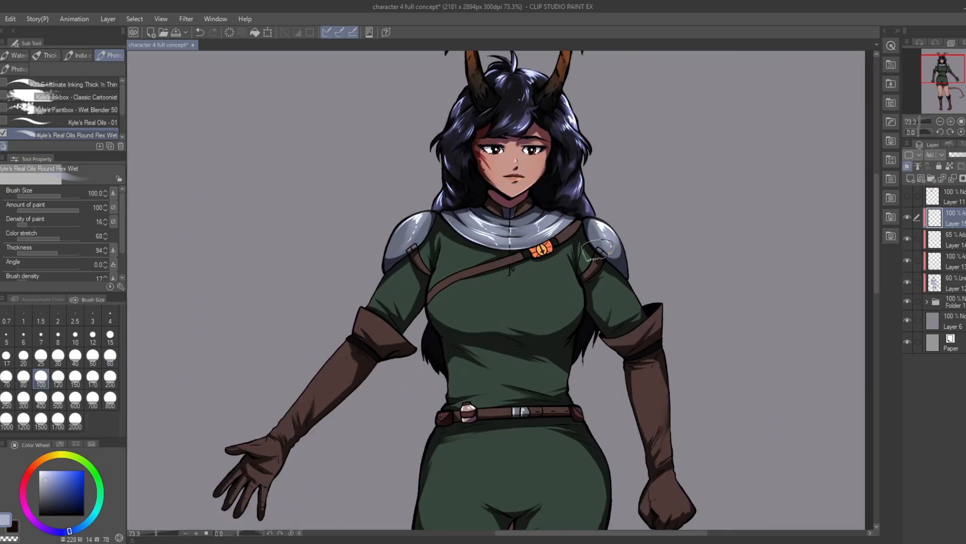
mouse_move(446, 417)
mouse_down()
mouse_move(452, 222)
mouse_move(556, 213)
mouse_up()
key(ctrl+z)
drag(615, 430, 622, 155)
scroll(417, 413, down, 2)
drag(440, 203, 419, 405)
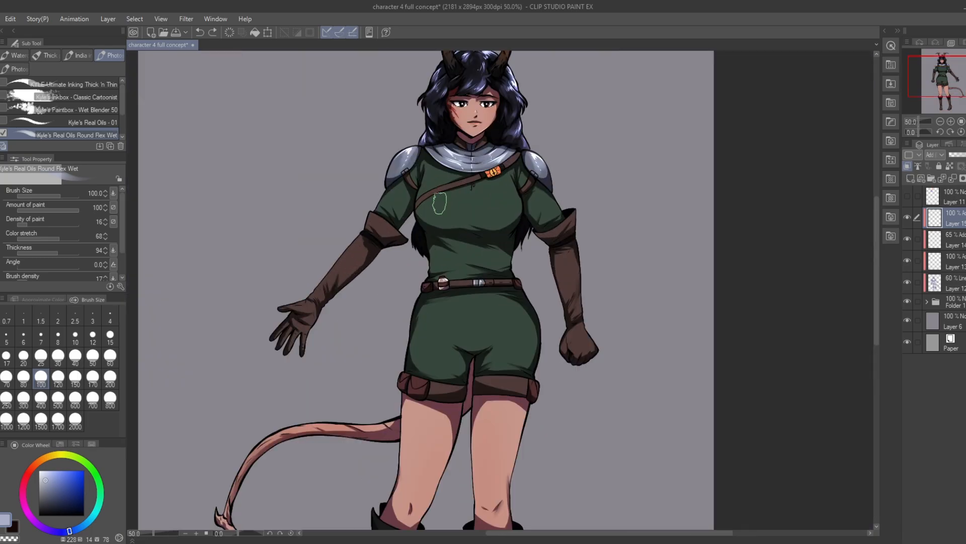
Step: Pick a light peach colour and brush warm highlights along the forearm of the open-handed glove
scroll(440, 203, up, 2)
click(34, 464)
click(51, 478)
key(ctrl+z)
mouse_move(308, 288)
mouse_down()
mouse_move(328, 257)
mouse_move(378, 236)
mouse_up()
Step: Brush warm peach highlights along the forearm and fist of the closed-hand glove
mouse_move(596, 226)
mouse_down()
mouse_move(572, 242)
mouse_move(592, 311)
mouse_up()
drag(587, 270, 593, 304)
key(ctrl+z)
mouse_move(596, 377)
mouse_down()
mouse_move(610, 363)
mouse_move(617, 373)
mouse_up()
Step: Refine the warm highlights on the open-handed glove's hand and forearm, undoing the stroke on its cuff
drag(262, 332, 280, 331)
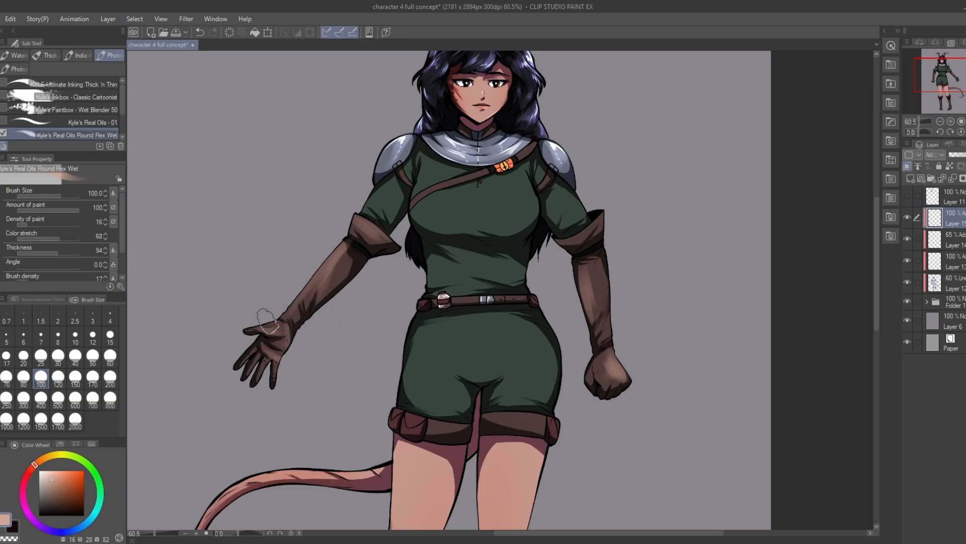
key(ctrl+z)
mouse_move(314, 292)
mouse_down()
mouse_move(325, 262)
mouse_move(335, 275)
mouse_up()
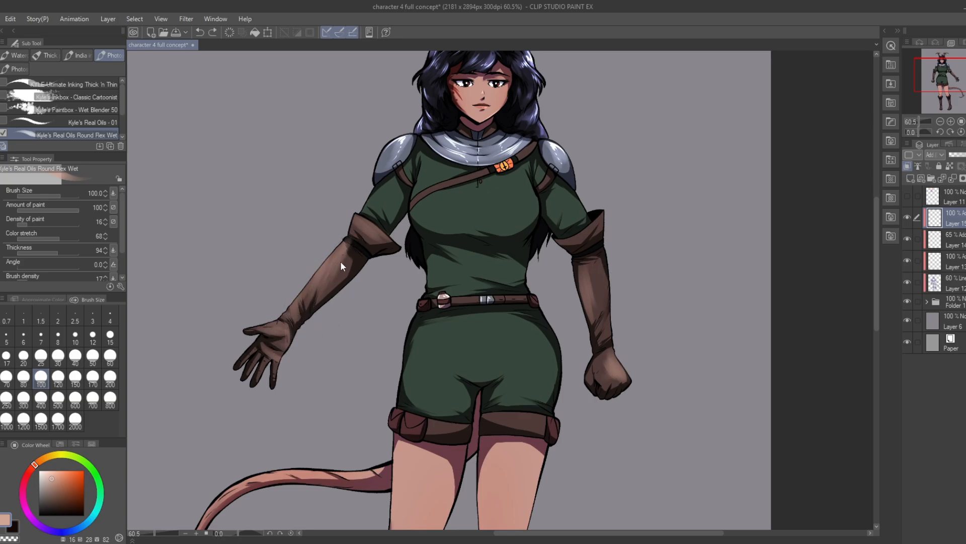
drag(358, 211, 371, 231)
key(ctrl+z)
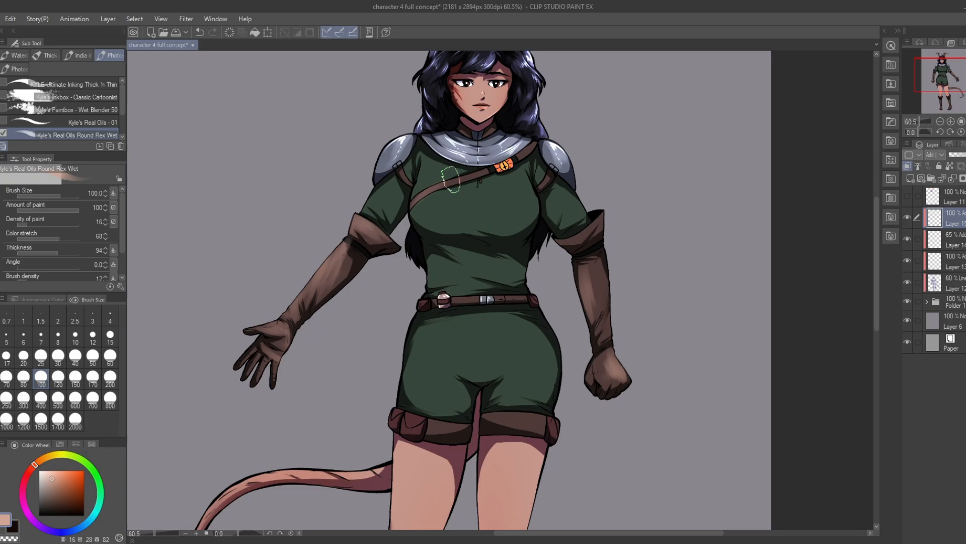
Step: Set the brush size to 150 and brush warm highlights down the shaft and foot of the boot nearer the tail
key(ctrl+0)
scroll(509, 435, up, 8)
key(])
key(])
mouse_move(360, 352)
mouse_down()
mouse_move(378, 414)
mouse_move(361, 350)
mouse_move(391, 382)
mouse_up()
mouse_move(342, 408)
mouse_down()
mouse_move(379, 463)
mouse_move(334, 445)
mouse_up()
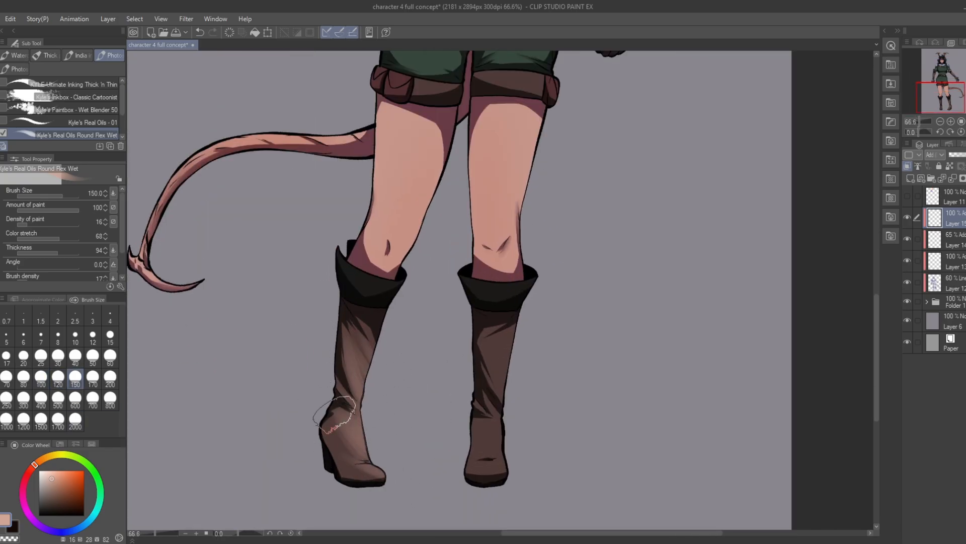
Step: Brush warm highlights down the shaft of the boot farther from the tail
drag(506, 353, 493, 403)
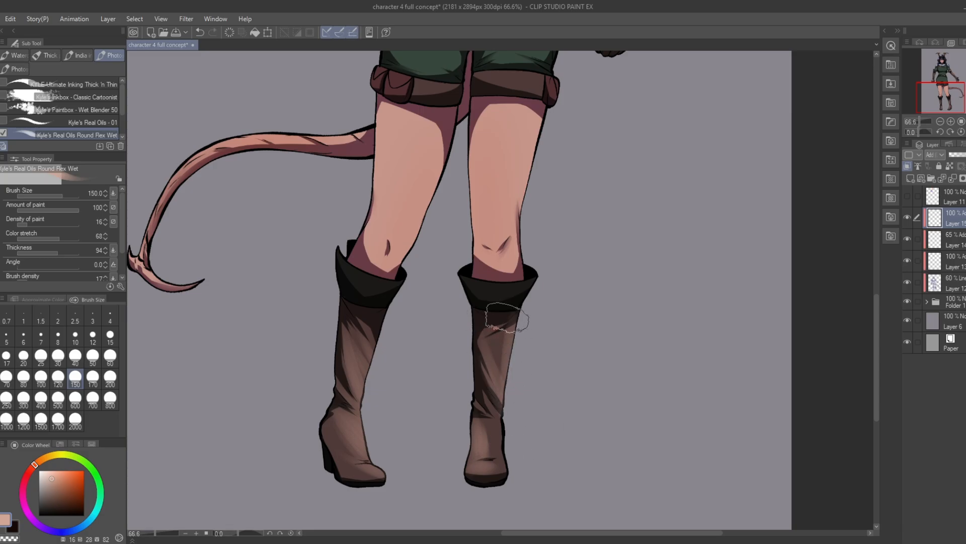
drag(507, 322, 493, 413)
Step: Set the opacity of Layer 15 to 74% and choose a light green for the clothing highlights
drag(563, 117, 519, 403)
scroll(534, 363, down, 3)
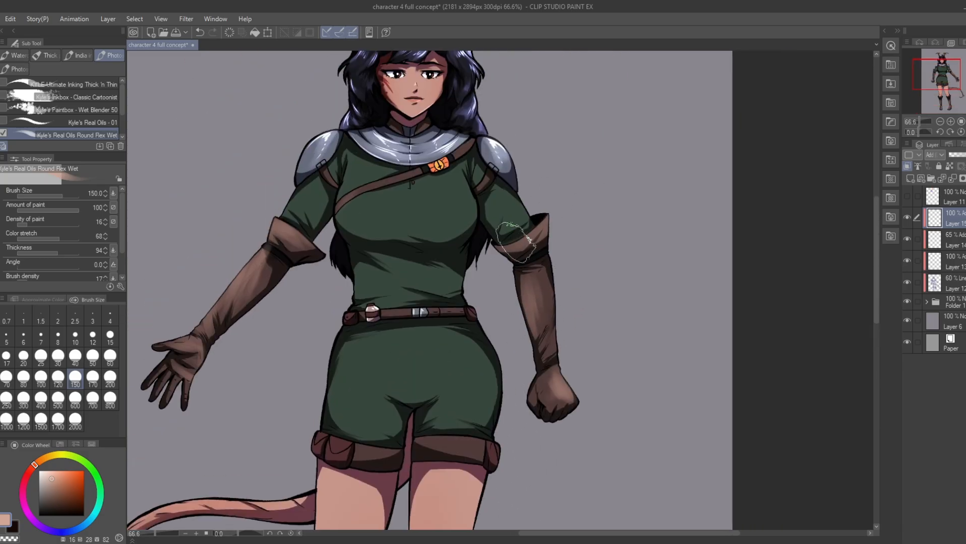
scroll(529, 202, down, 2)
scroll(561, 162, up, 3)
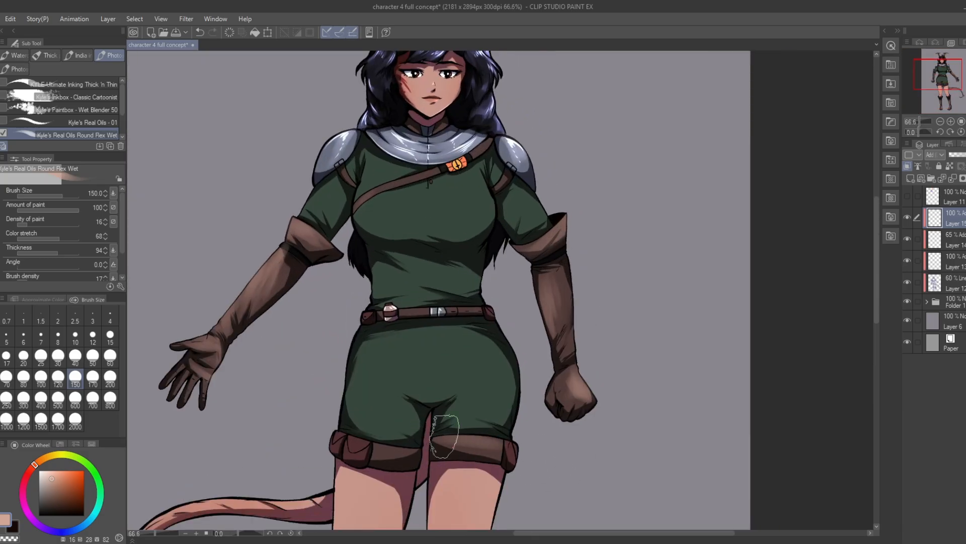
mouse_move(473, 312)
mouse_down()
mouse_move(403, 315)
mouse_move(442, 392)
mouse_up()
click(963, 155)
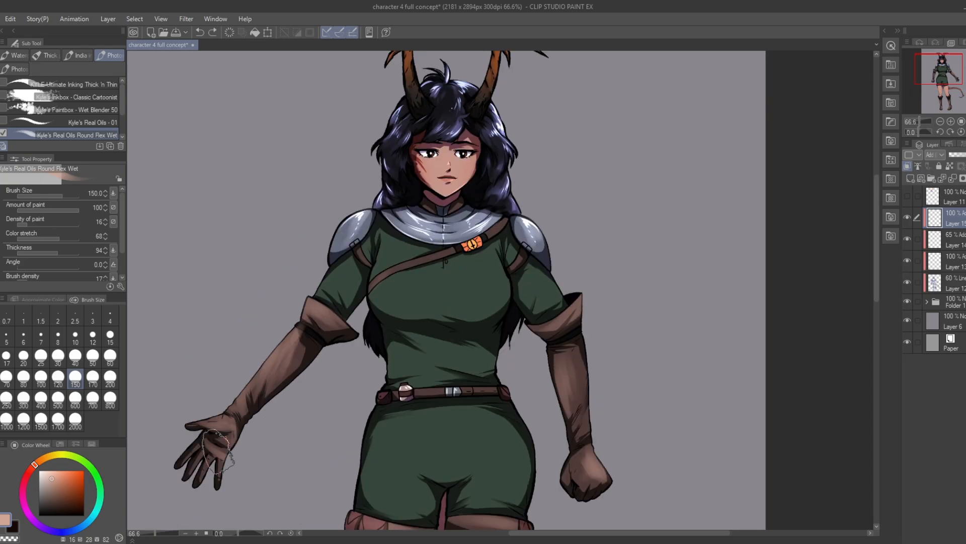
click(81, 458)
mouse_move(385, 300)
mouse_down()
mouse_move(435, 313)
mouse_move(433, 291)
mouse_up()
key(ctrl+z)
key(])
key(])
key(ctrl+z)
Step: Switch to the Soft airbrush, set its brush density to 14 and undo the test strokes on the tunic
key(ctrl+z)
key(ctrl+z)
key(b)
click(109, 377)
drag(489, 272, 453, 166)
scroll(370, 201, down, 1)
key(ctrl+z)
key([)
mouse_move(387, 222)
mouse_down()
mouse_move(394, 213)
mouse_move(415, 237)
mouse_move(475, 215)
mouse_up()
key(ctrl+z)
click(21, 234)
click(360, 197)
key(ctrl+z)
Step: Airbrush soft light-green highlights over the green tunic and shorts, using brush size 300 for the broader strokes
mouse_move(389, 308)
mouse_down()
mouse_move(391, 385)
mouse_move(475, 366)
mouse_up()
click(23, 399)
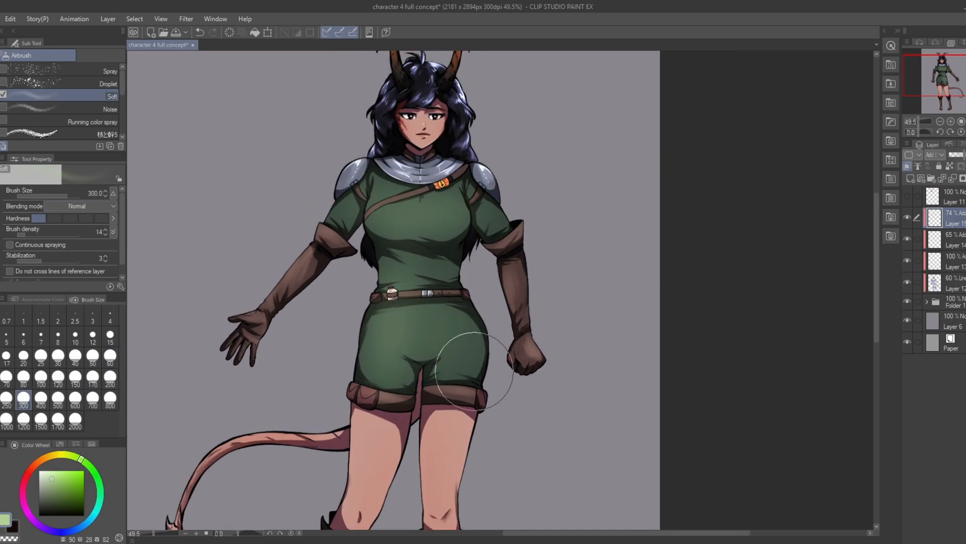
drag(492, 209, 493, 254)
scroll(439, 365, down, 2)
scroll(550, 335, up, 2)
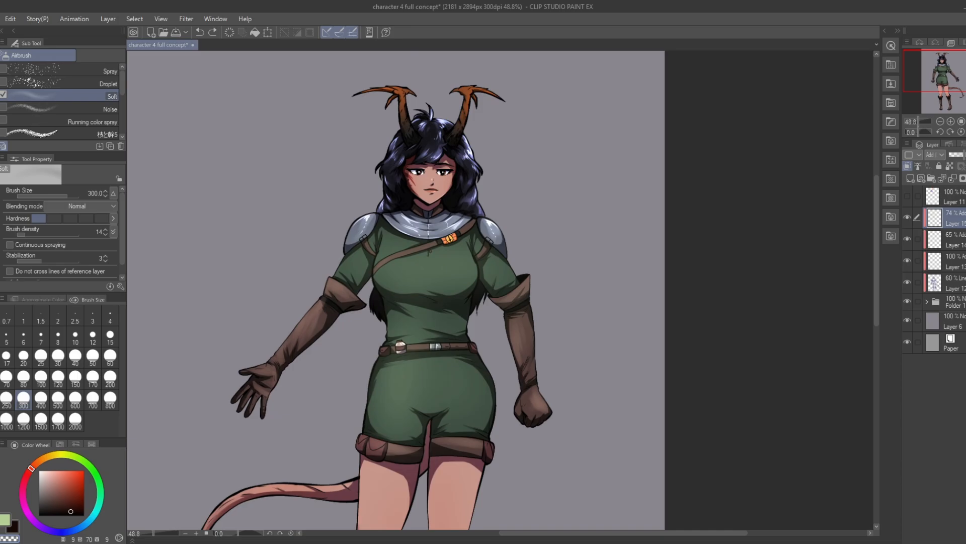
Step: Flip the canvas view horizontally and set the opacity of Layer 15 to 77%
click(75, 377)
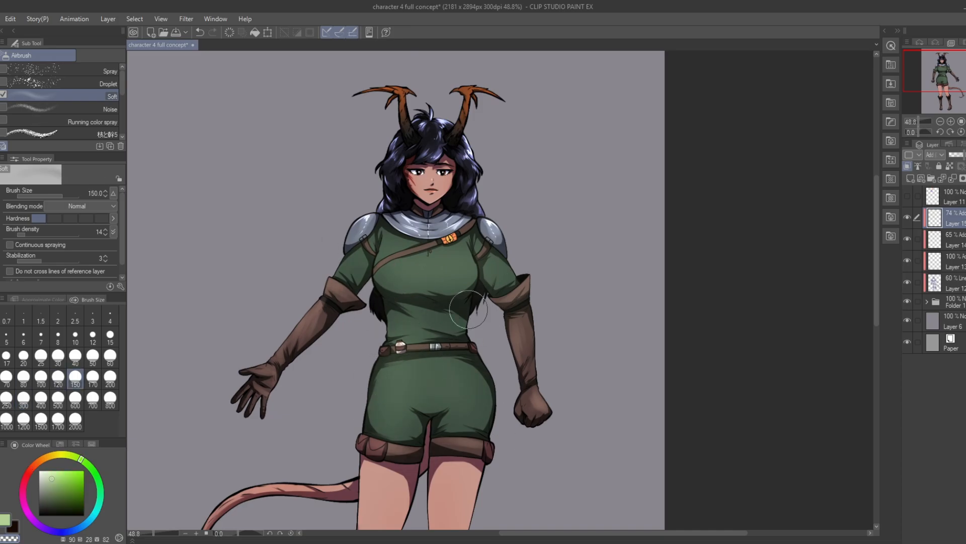
scroll(619, 190, down, 1)
key(h)
scroll(677, 188, up, 1)
drag(962, 154, 963, 155)
scroll(749, 145, down, 2)
Step: Choose a light peach, set the airbrush size to 200 and airbrush soft highlights down both bare legs
click(37, 463)
click(110, 377)
scroll(794, 344, up, 1)
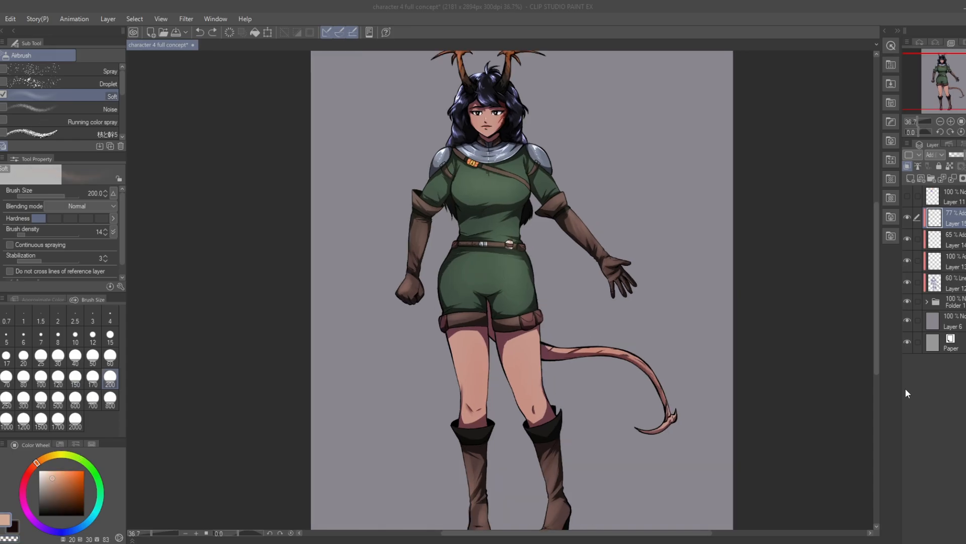
drag(476, 360, 477, 396)
drag(523, 374, 528, 408)
scroll(513, 94, up, 11)
scroll(484, 242, down, 12)
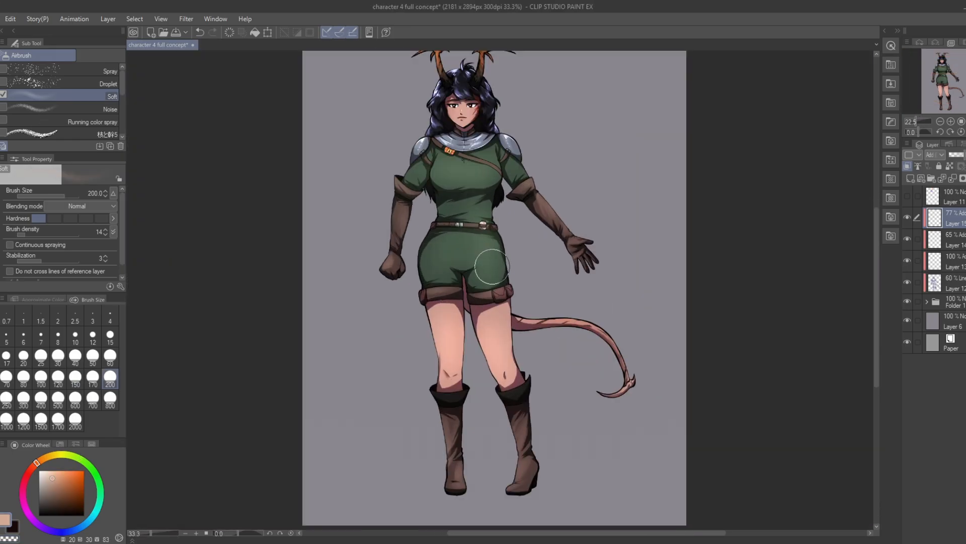
scroll(758, 265, up, 3)
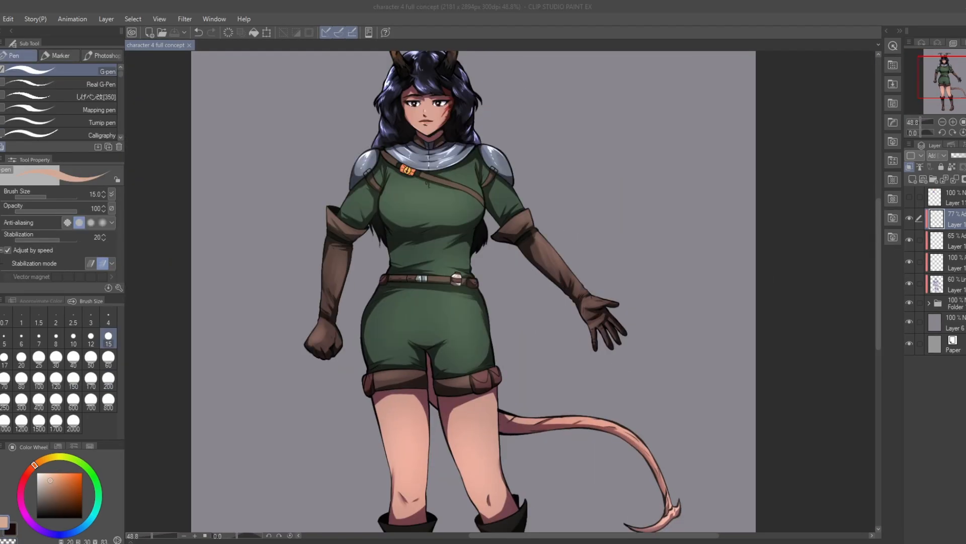
Step: Examine the highlights and shading across the face, armour, outfit and full figure at different zoom levels
click(949, 228)
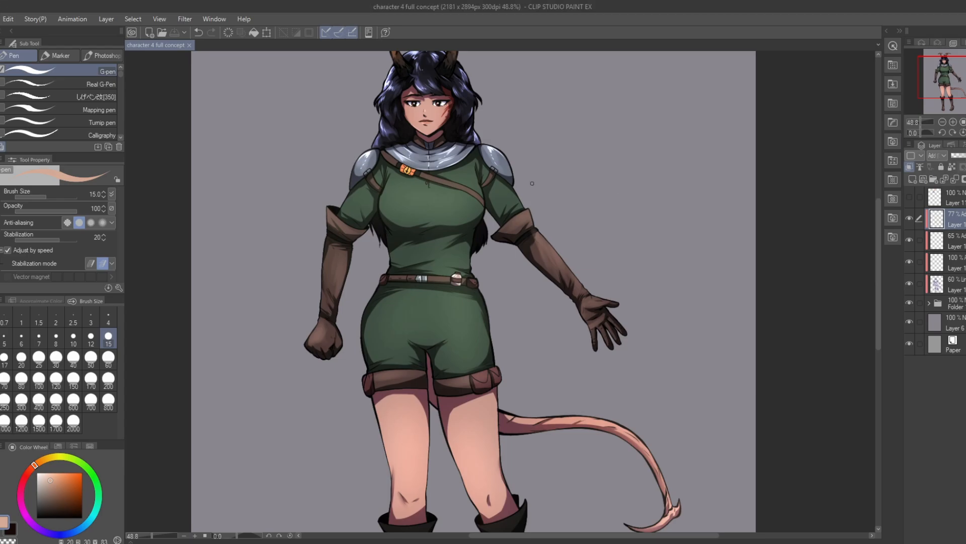
scroll(421, 137, down, 7)
scroll(375, 125, up, 2)
scroll(351, 125, up, 1)
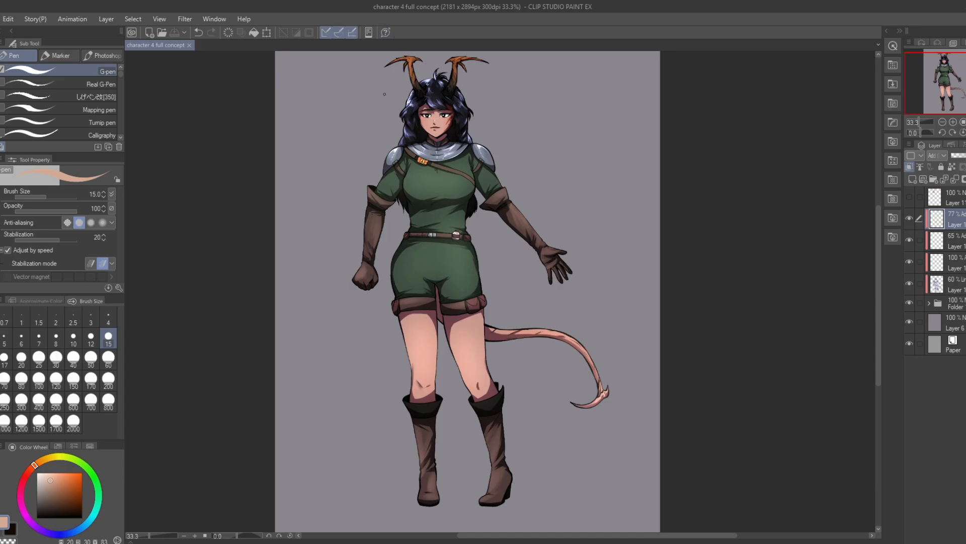
scroll(385, 94, up, 3)
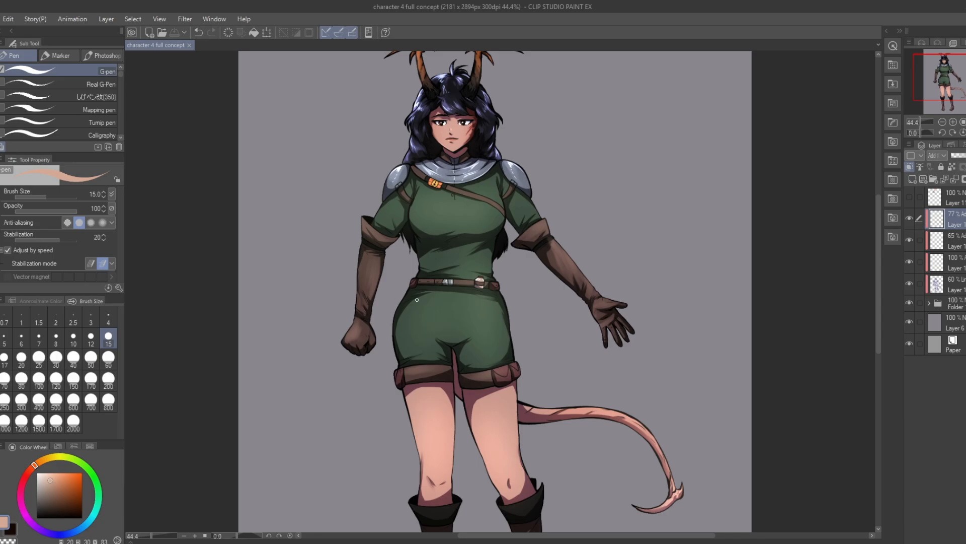
scroll(425, 106, up, 5)
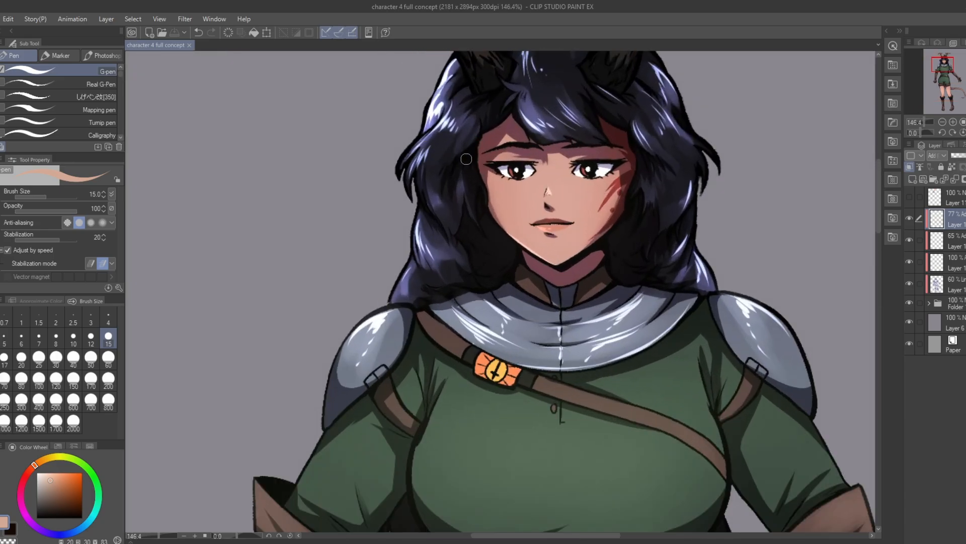
scroll(466, 159, down, 4)
scroll(413, 190, down, 3)
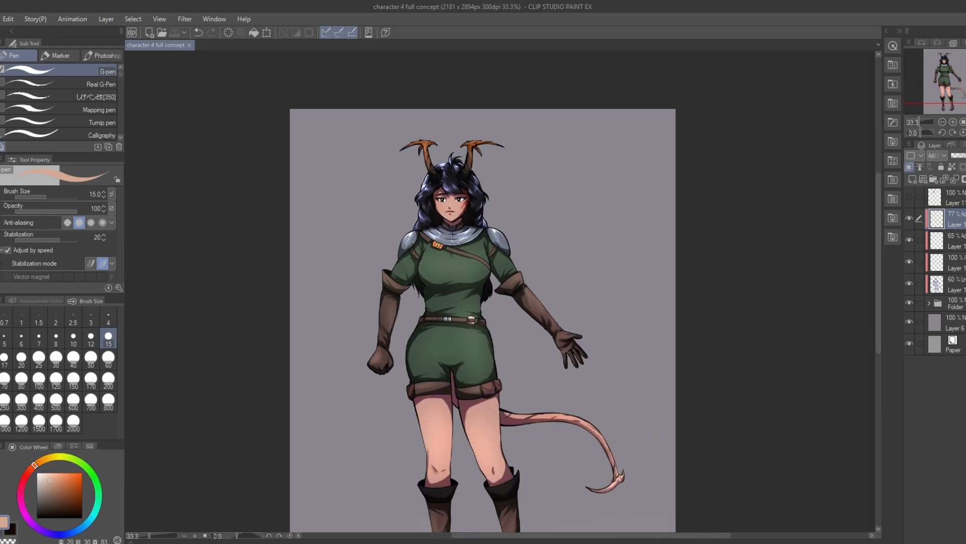
scroll(429, 291, up, 1)
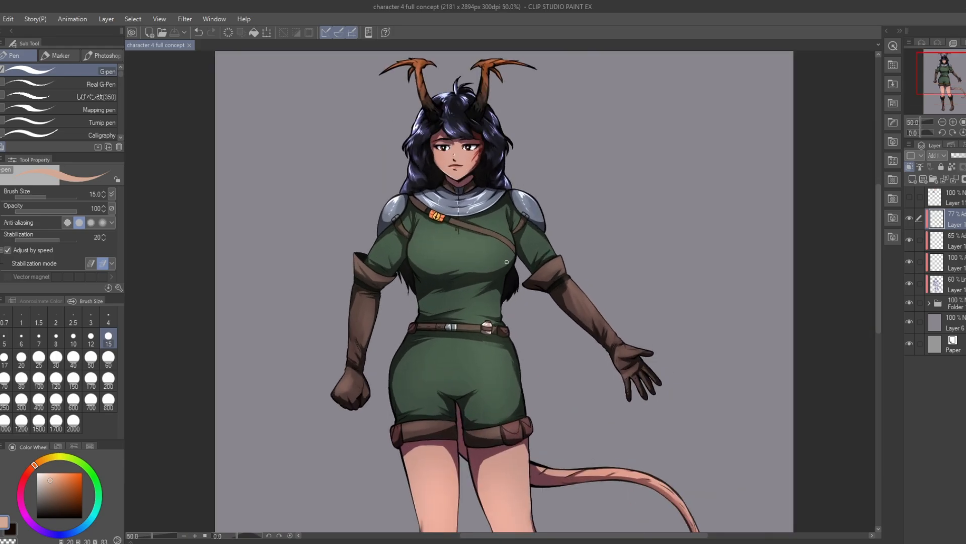
scroll(506, 262, up, 2)
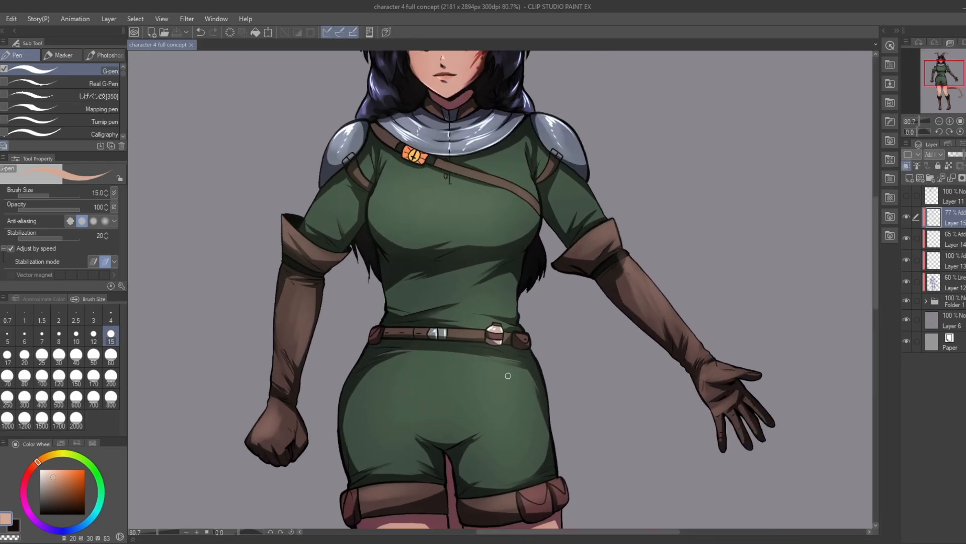
scroll(430, 361, down, 2)
scroll(473, 275, up, 1)
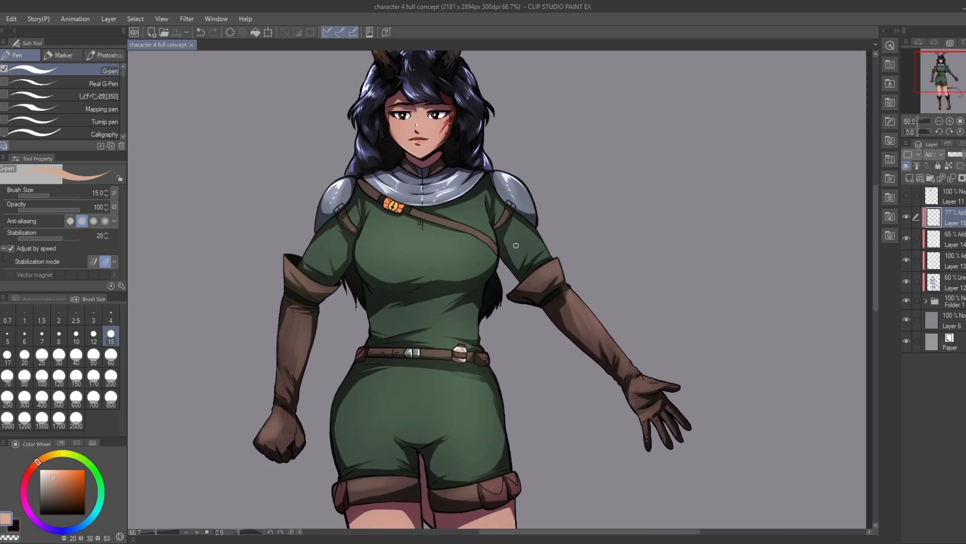
scroll(442, 189, down, 3)
scroll(371, 229, up, 1)
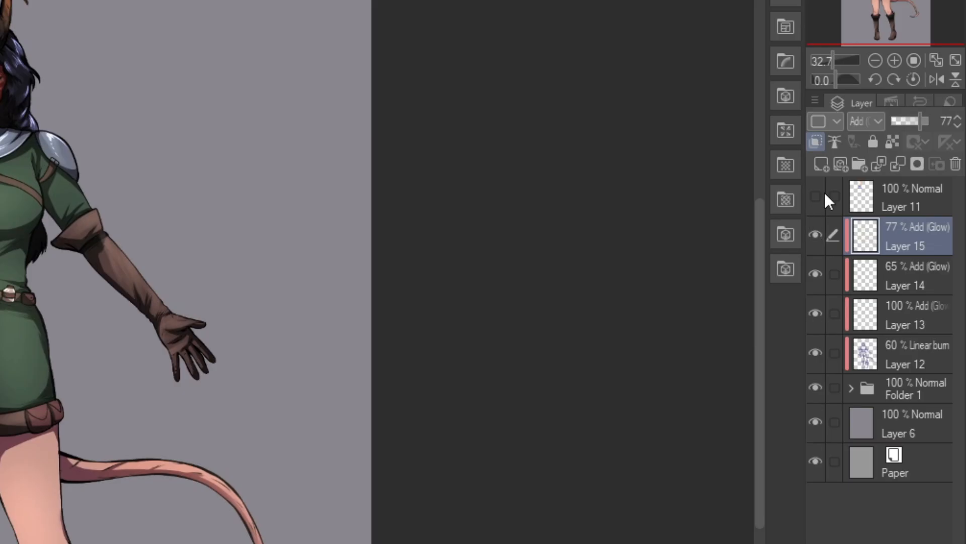
Step: Add a new layer above Layer 15, clip it to the layer below and set its blending mode to Soft light
click(820, 169)
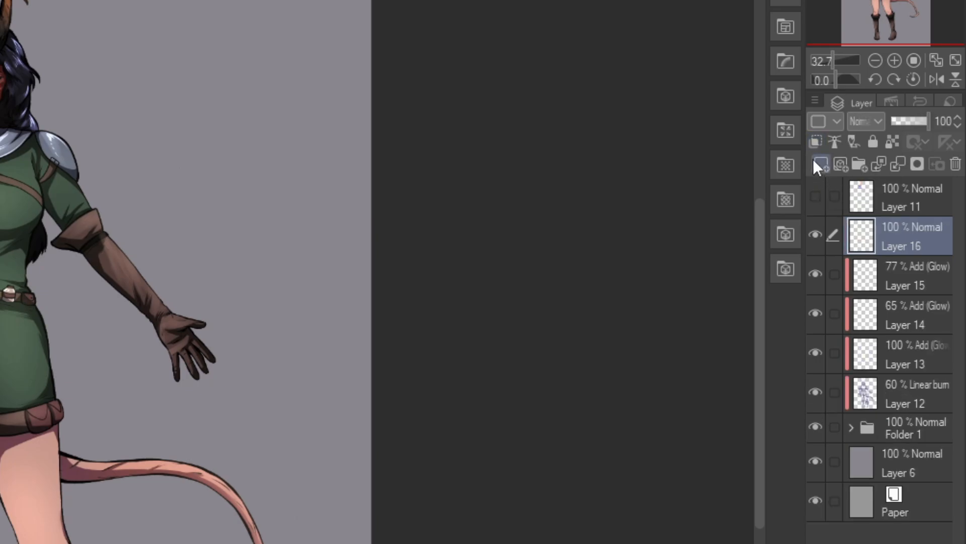
click(810, 144)
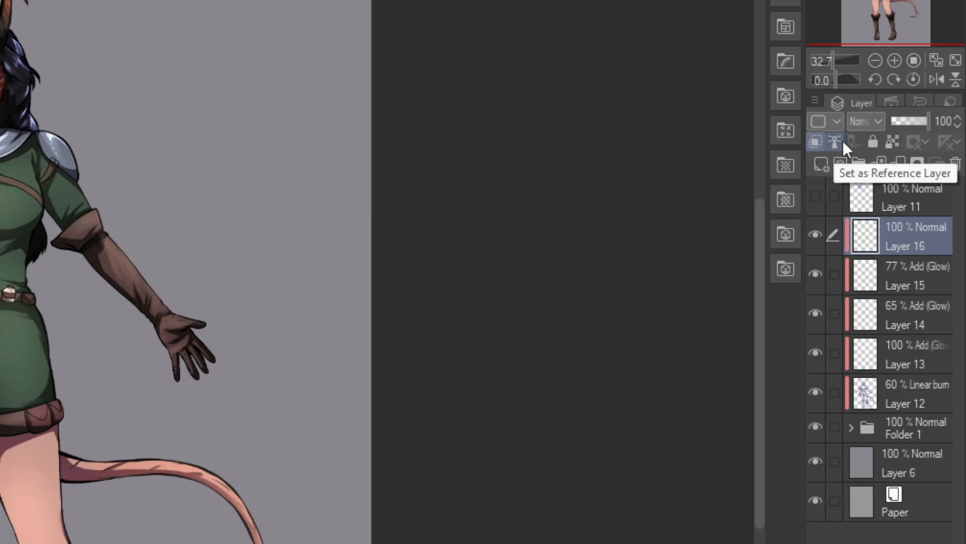
click(867, 125)
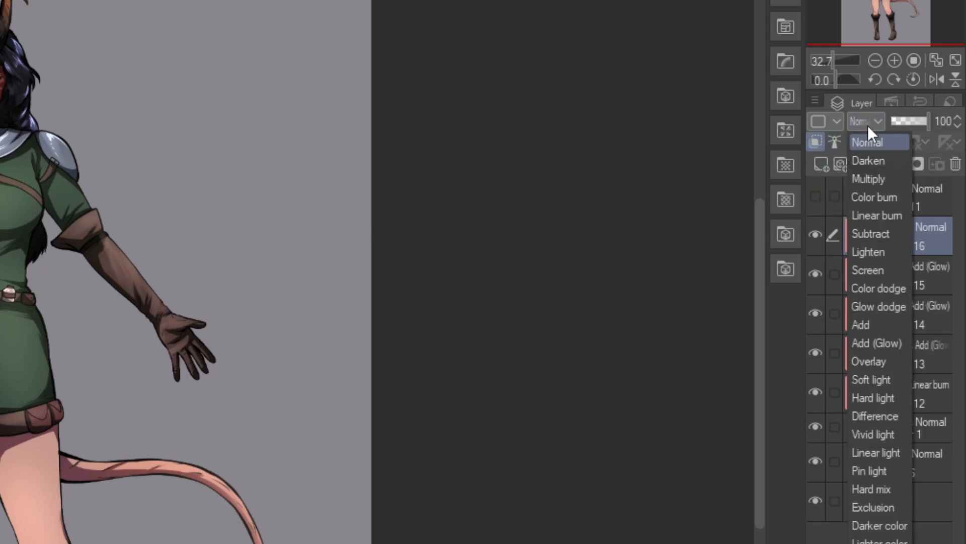
click(874, 380)
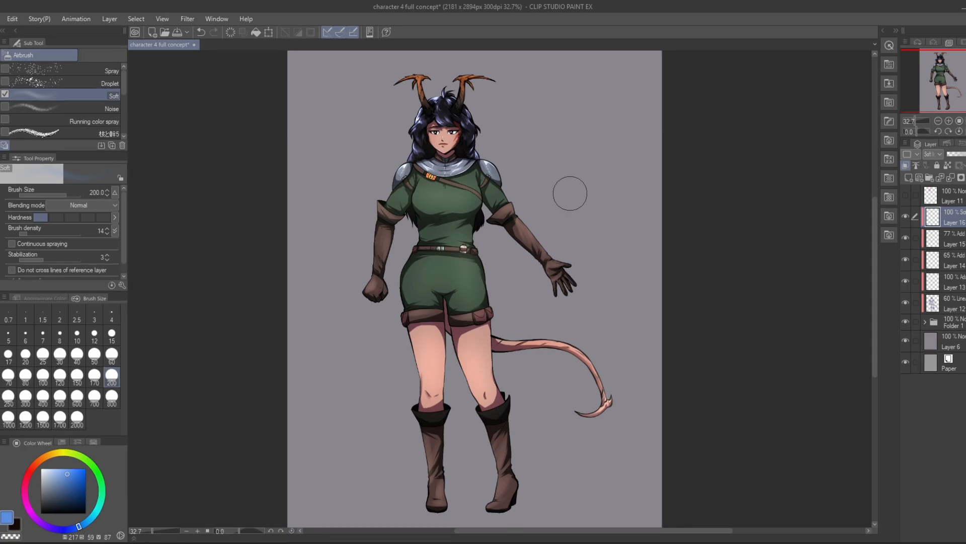
Step: Set the airbrush size to 1500 and airbrush a light blue tint over the whole character
click(42, 419)
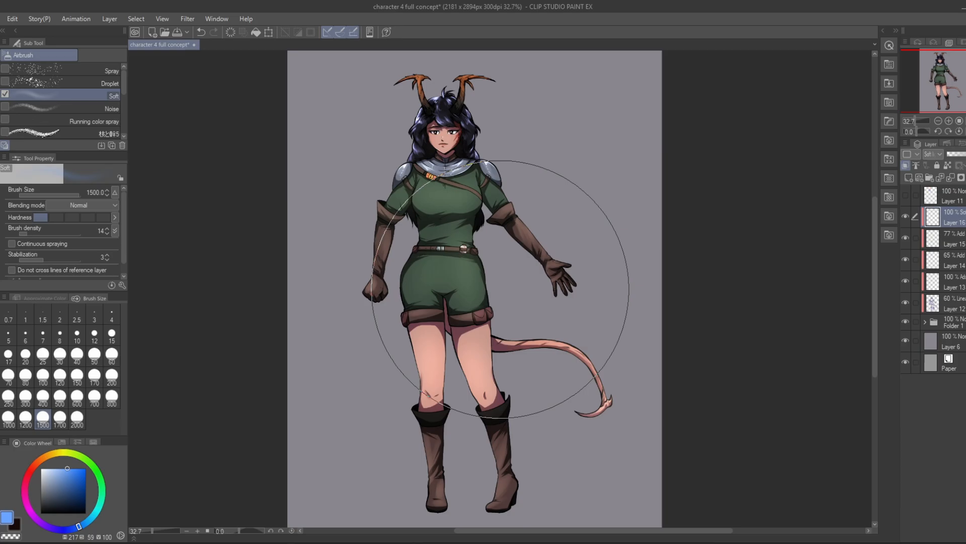
scroll(624, 293, down, 3)
scroll(626, 287, up, 3)
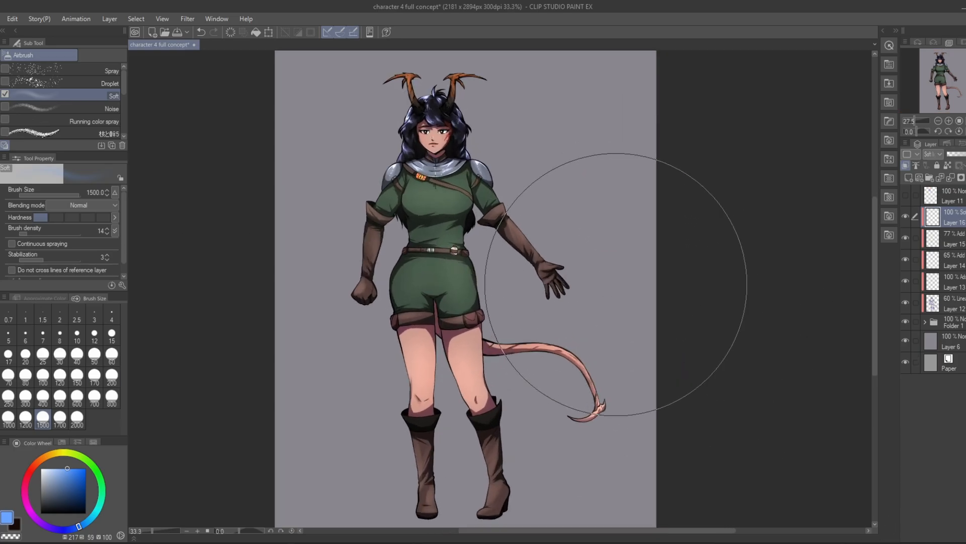
scroll(614, 288, down, 2)
scroll(610, 282, up, 2)
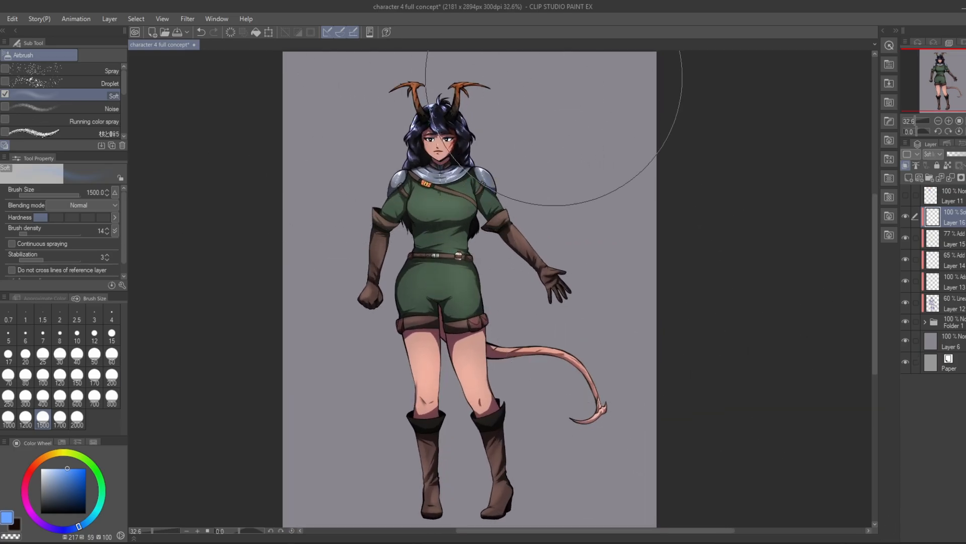
mouse_move(553, 77)
mouse_down()
mouse_move(346, 133)
mouse_move(602, 94)
mouse_move(341, 184)
mouse_move(605, 147)
mouse_move(355, 294)
mouse_move(585, 234)
mouse_move(394, 432)
mouse_move(575, 305)
mouse_move(462, 461)
mouse_move(627, 240)
mouse_move(429, 252)
mouse_move(549, 370)
mouse_move(424, 117)
mouse_up()
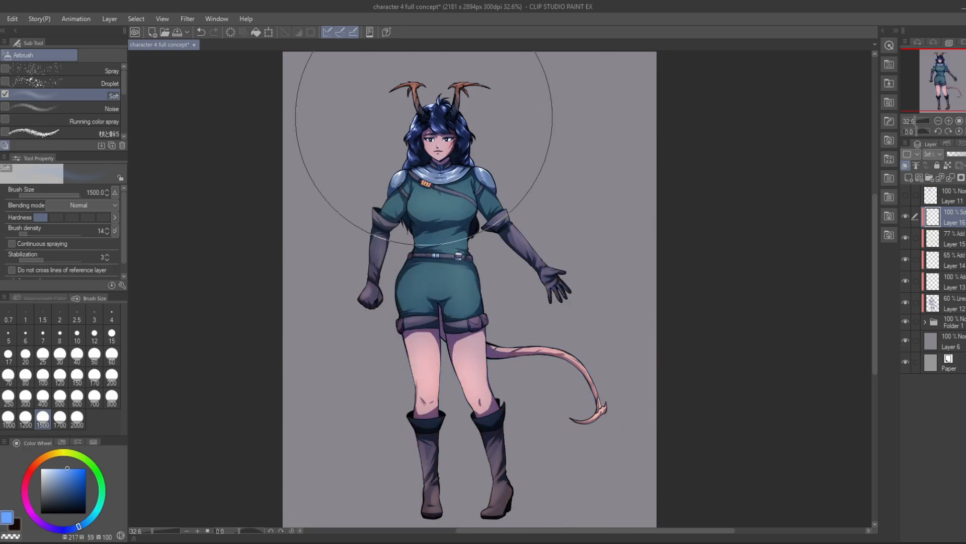
Step: Raise the brush density to 66 and airbrush a more saturated blue over the whole character
click(52, 232)
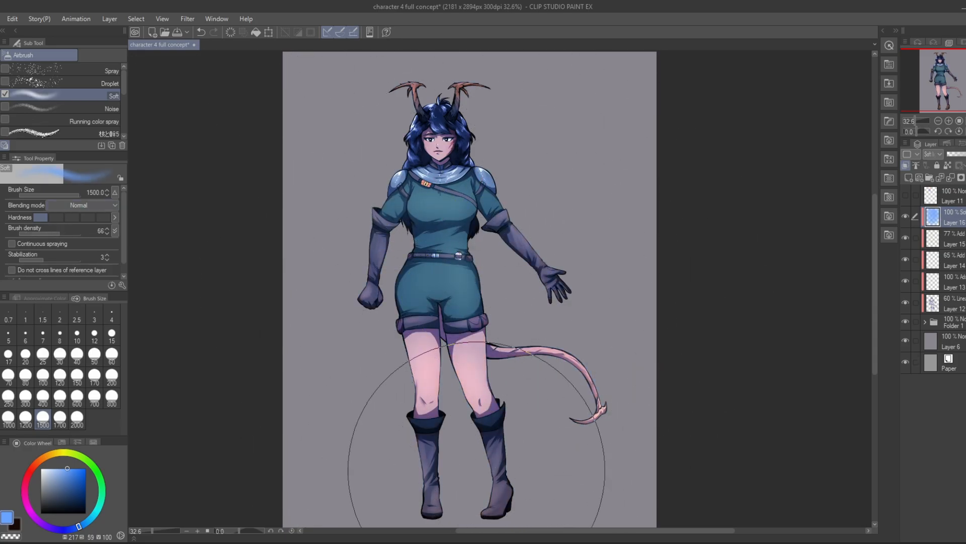
click(86, 468)
mouse_move(427, 113)
mouse_down()
mouse_move(549, 131)
mouse_move(425, 399)
mouse_move(384, 242)
mouse_up()
Step: Choose a lighter cyan and airbrush it over the horns, head and upper body, undoing the initial strokes
click(90, 520)
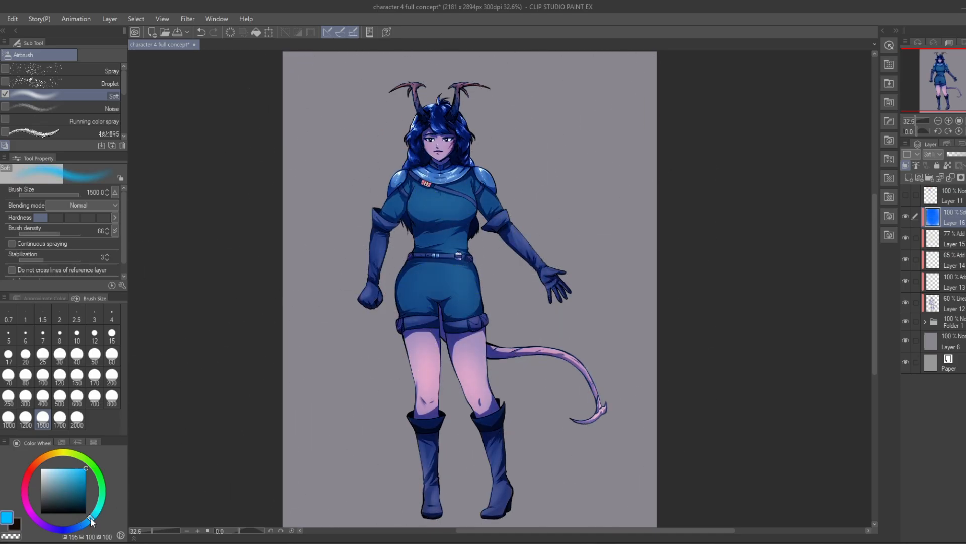
click(54, 468)
mouse_move(381, 108)
mouse_down()
mouse_move(521, 96)
mouse_move(501, 134)
mouse_up()
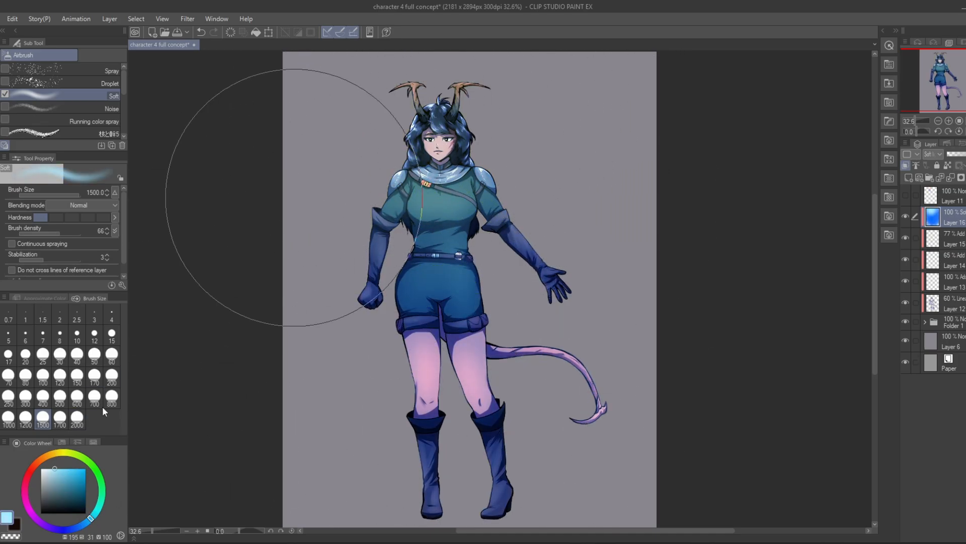
click(63, 468)
mouse_move(466, 60)
mouse_down()
mouse_move(543, 119)
mouse_move(561, 323)
mouse_move(430, 300)
mouse_up()
key(ctrl+z)
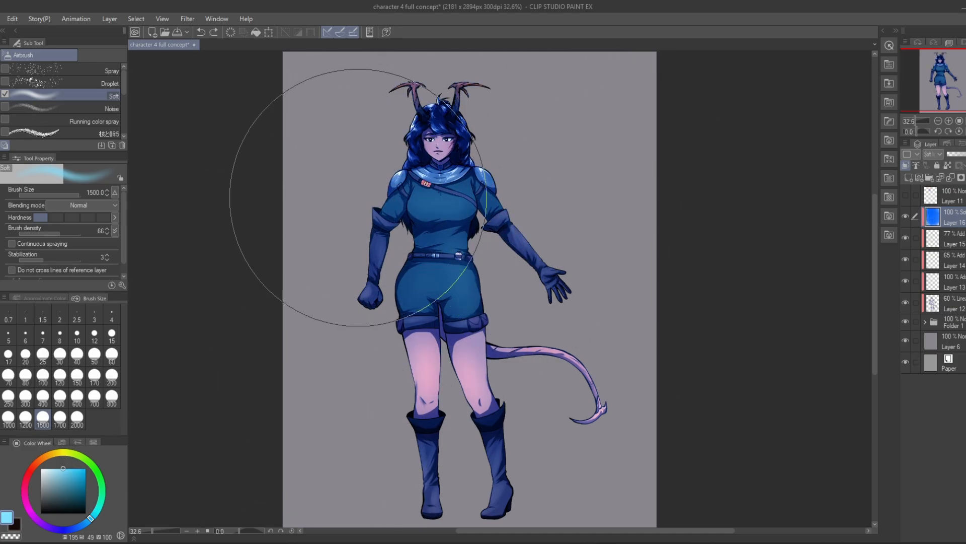
drag(310, 195, 576, 91)
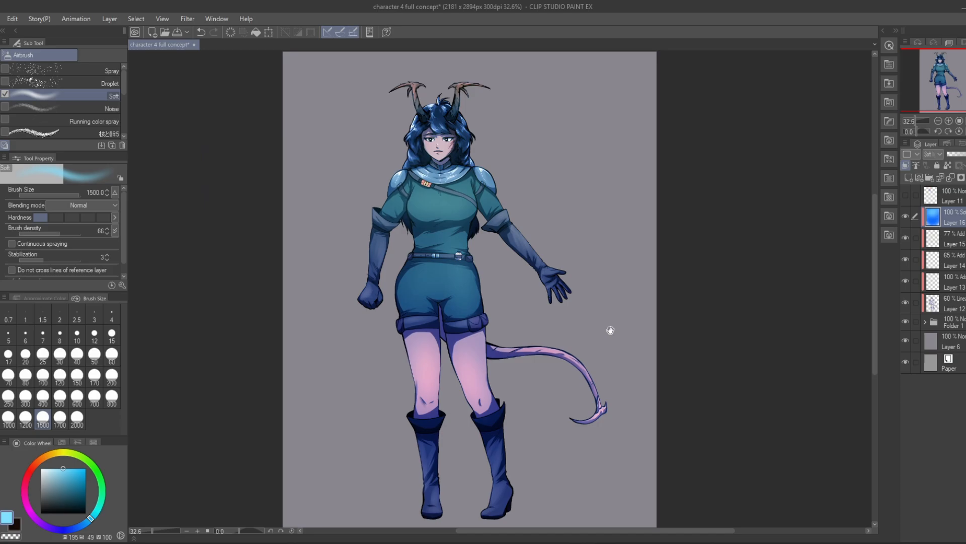
Step: Choose black and airbrush it over the lower legs and boots, undoing the first stroke
drag(609, 330, 622, 311)
click(86, 513)
mouse_move(357, 370)
mouse_down()
mouse_move(455, 461)
mouse_move(680, 290)
mouse_up()
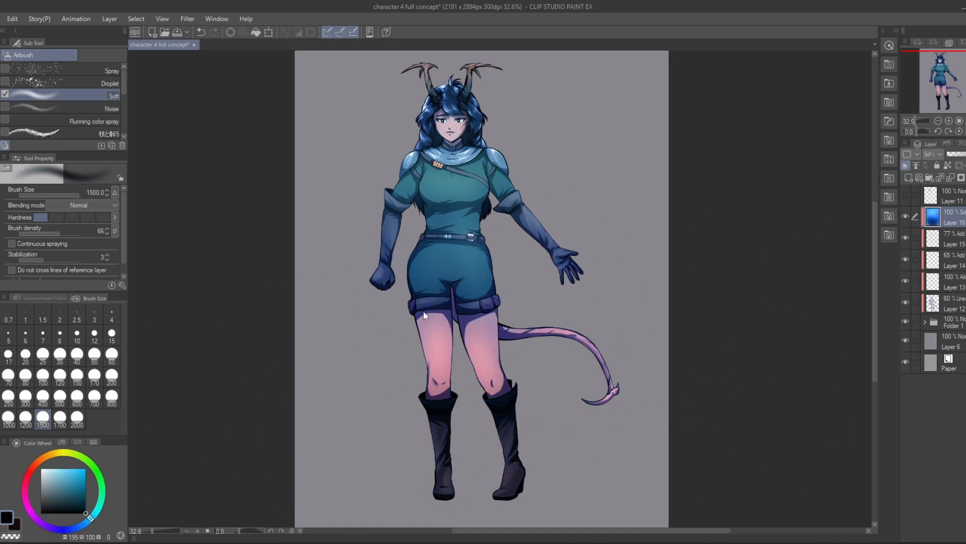
key(ctrl+z)
drag(316, 380, 519, 503)
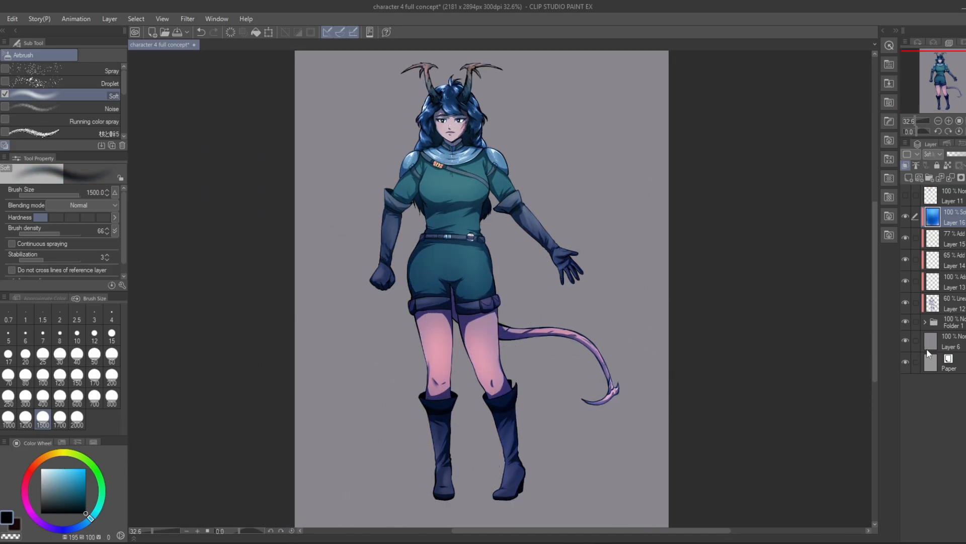
Step: Choose a pale cyan, set the airbrush size to 700 and airbrush a lighter tint around the tail
click(52, 468)
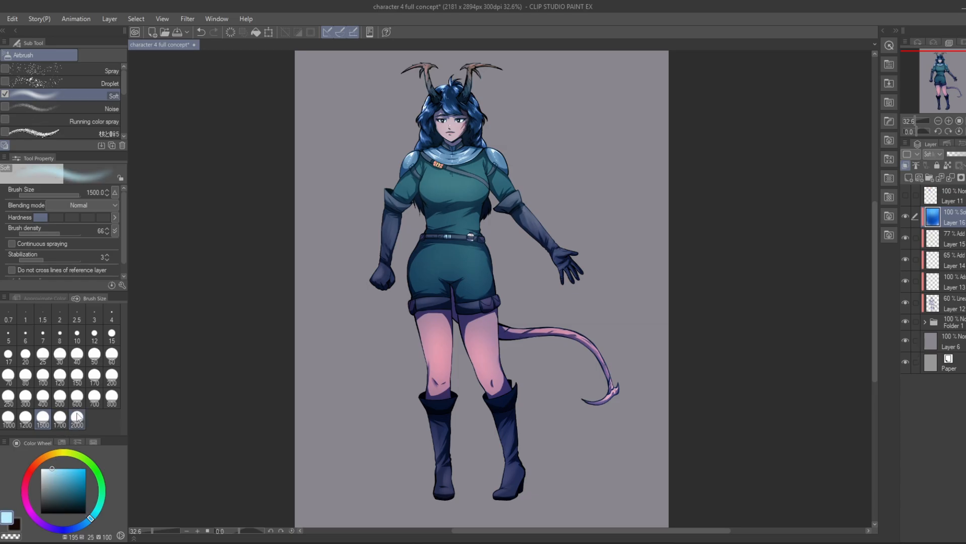
click(93, 396)
drag(500, 288, 610, 406)
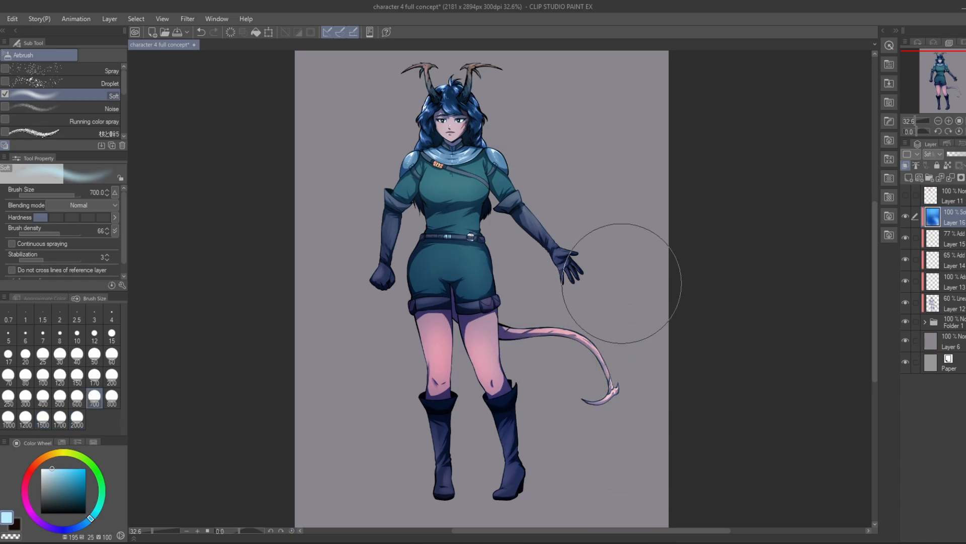
Step: Lower the blue Soft light layer's opacity to 40% and save the file
click(86, 468)
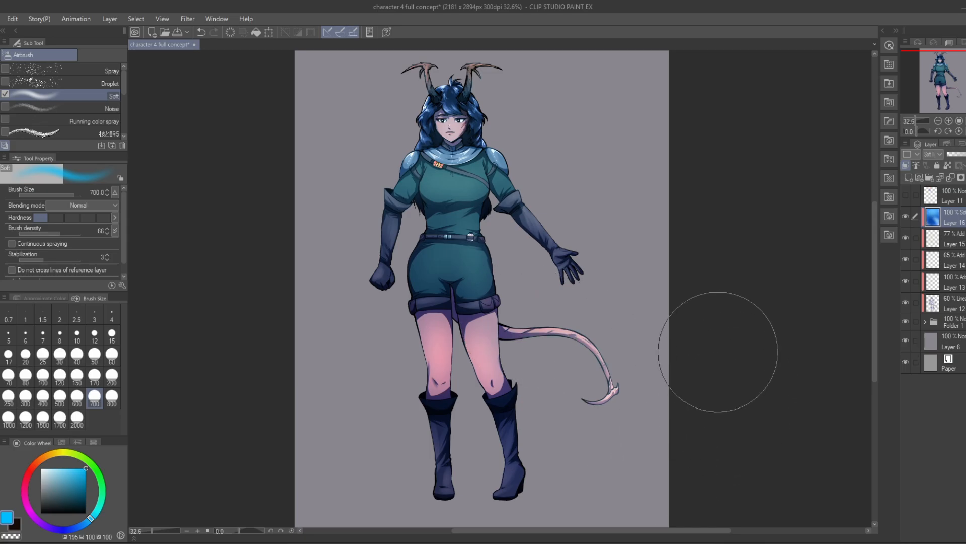
scroll(373, 161, down, 2)
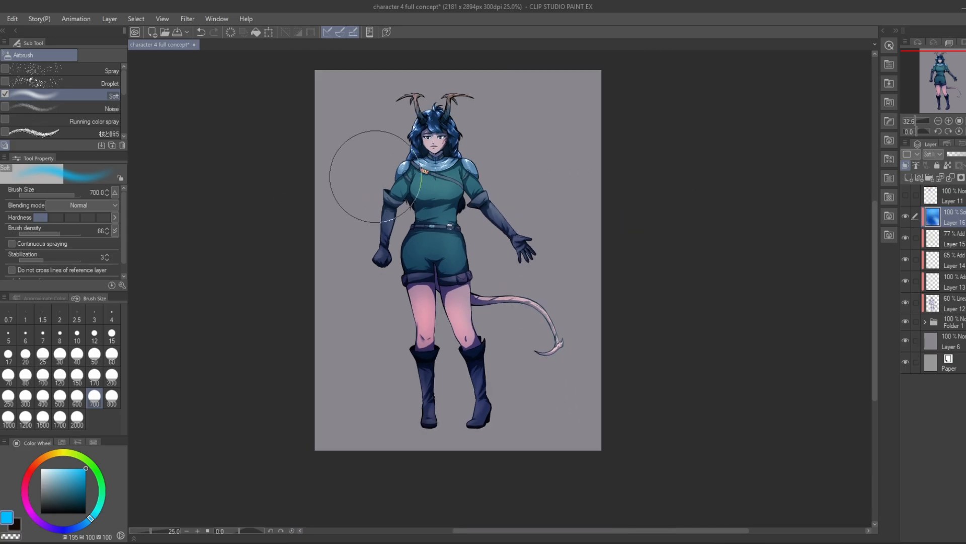
scroll(401, 134, up, 2)
scroll(529, 141, down, 1)
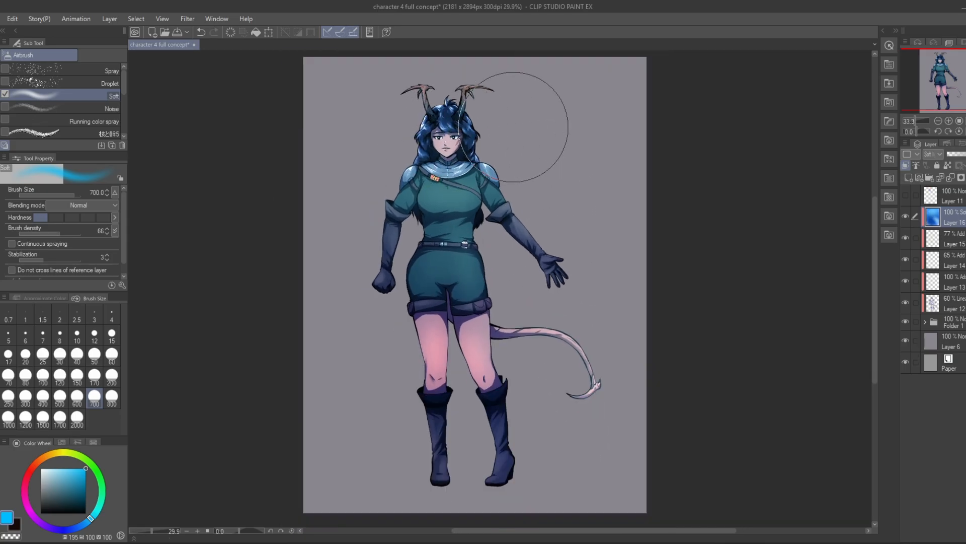
mouse_move(962, 155)
mouse_down()
mouse_move(941, 153)
mouse_move(965, 155)
mouse_move(950, 158)
mouse_up()
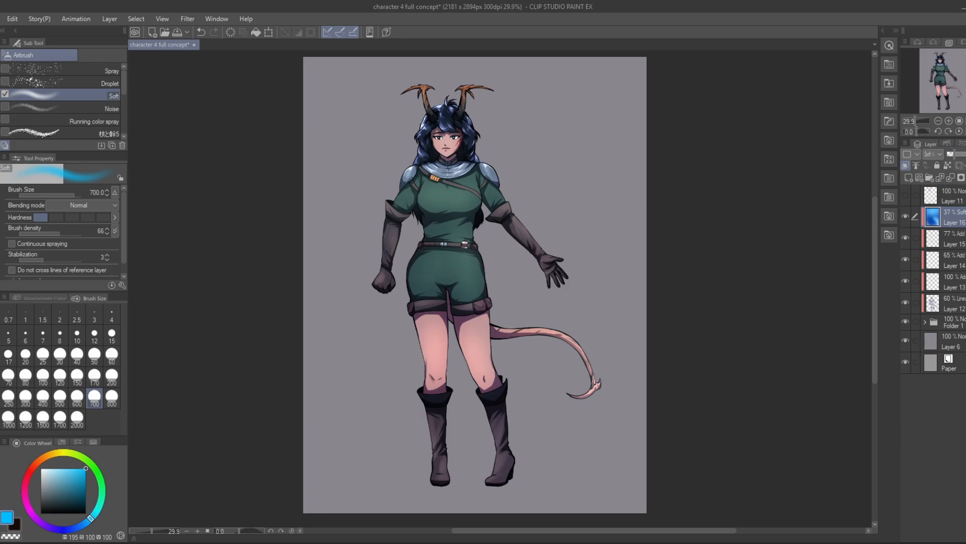
scroll(441, 121, up, 3)
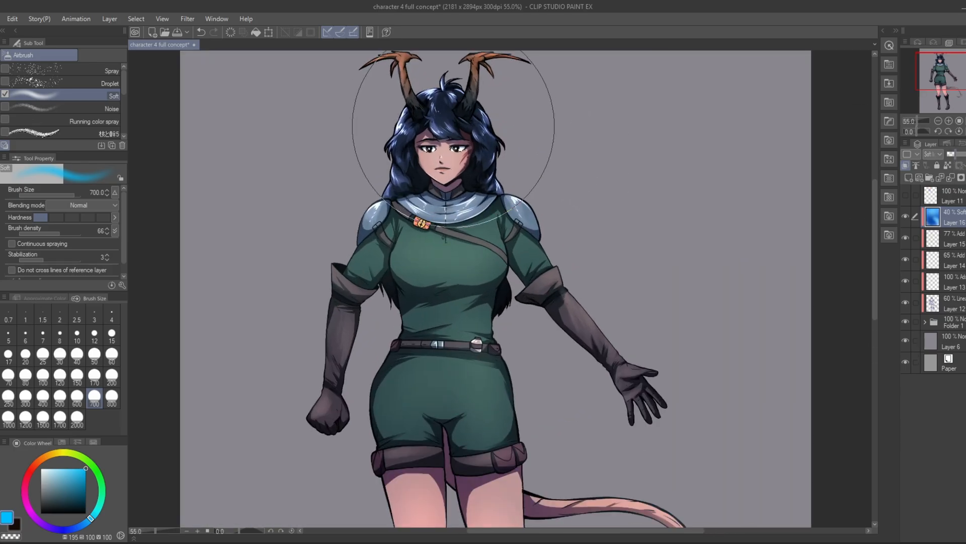
scroll(412, 114, down, 2)
click(182, 32)
scroll(453, 126, down, 1)
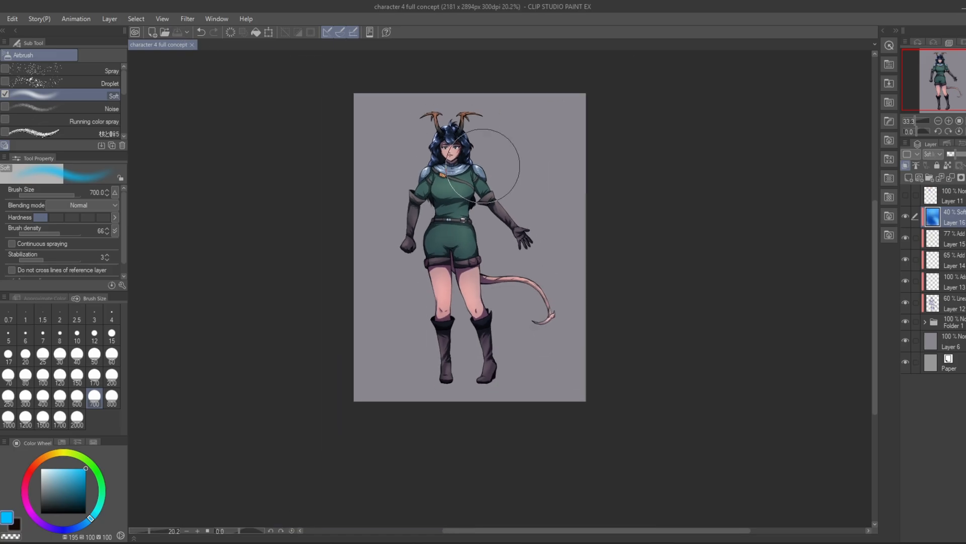
scroll(483, 131, up, 1)
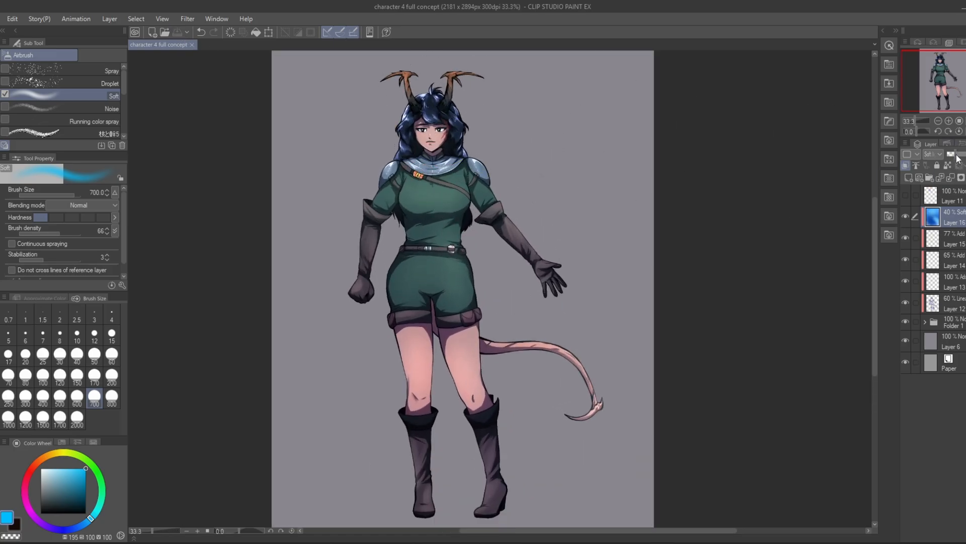
Step: Try the Overlay, Soft light and Hard light blending modes on the blue tint layer, comparing them at 40% and 100% opacity
click(933, 154)
click(933, 286)
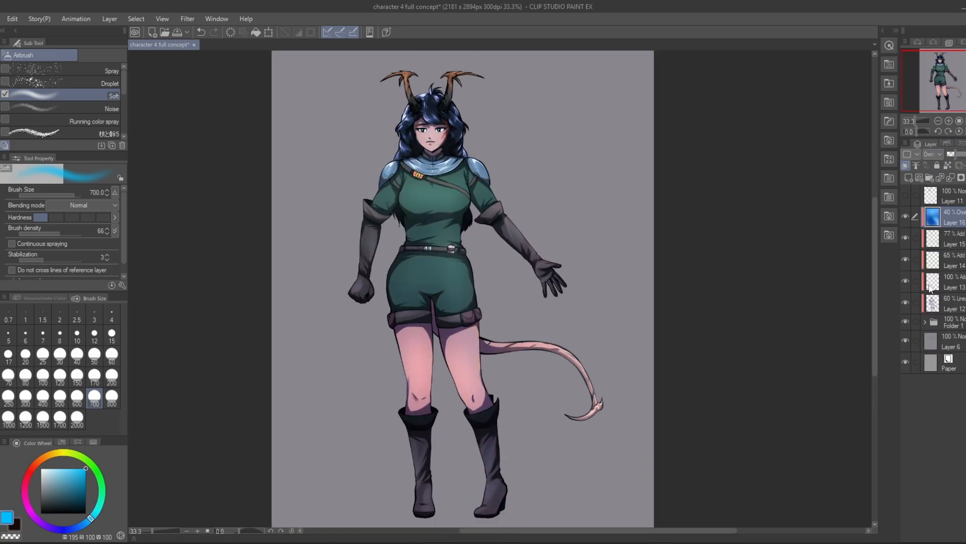
click(934, 154)
click(935, 301)
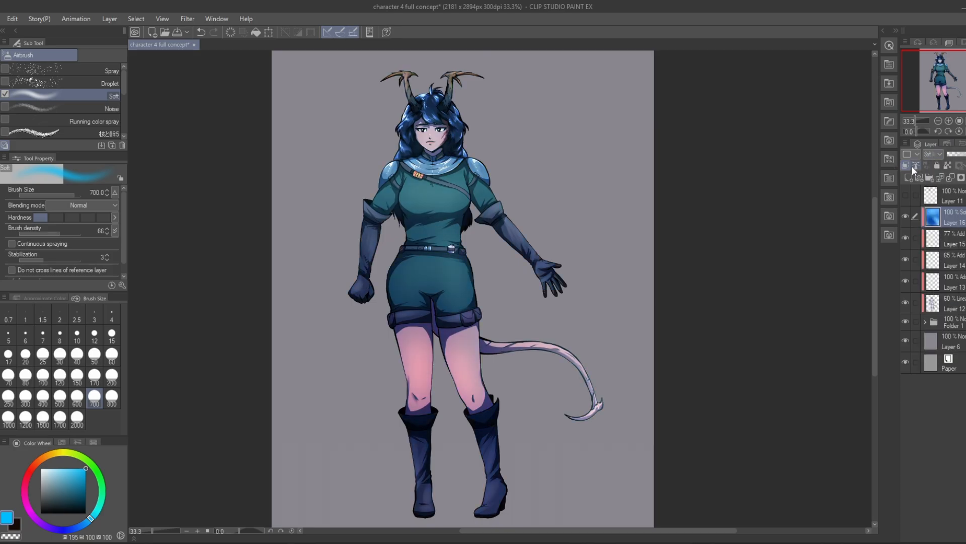
click(930, 153)
click(934, 311)
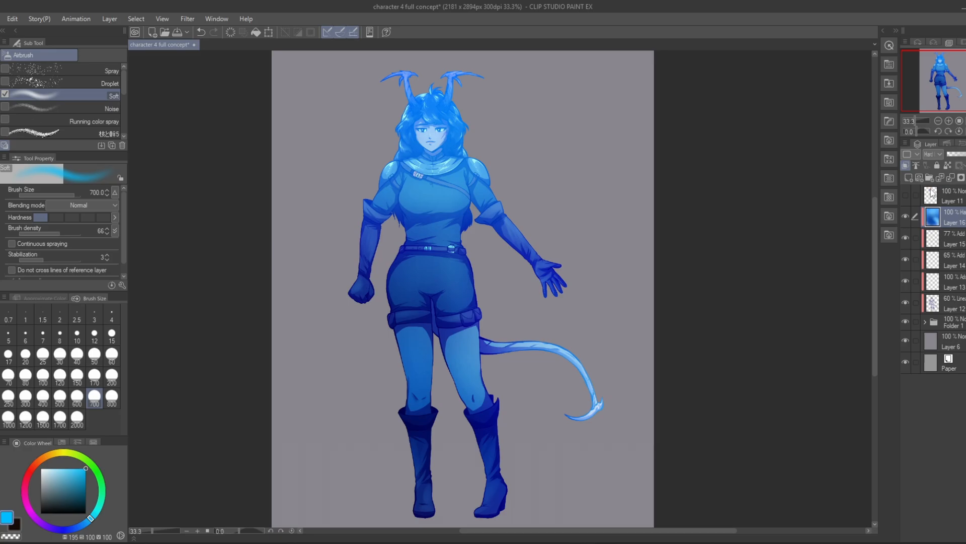
Step: Set the blue tint layer's blending mode to Overlay and its opacity to 26%
click(935, 155)
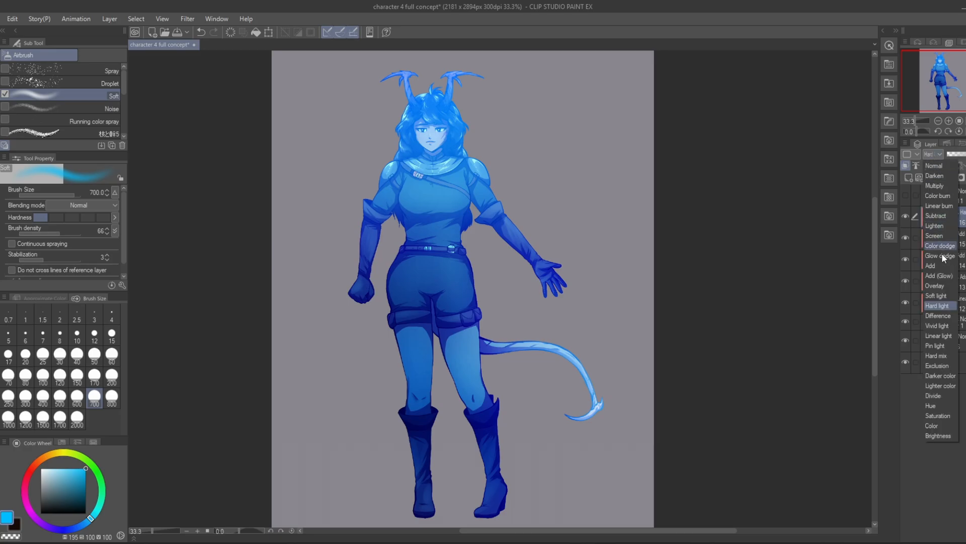
click(943, 288)
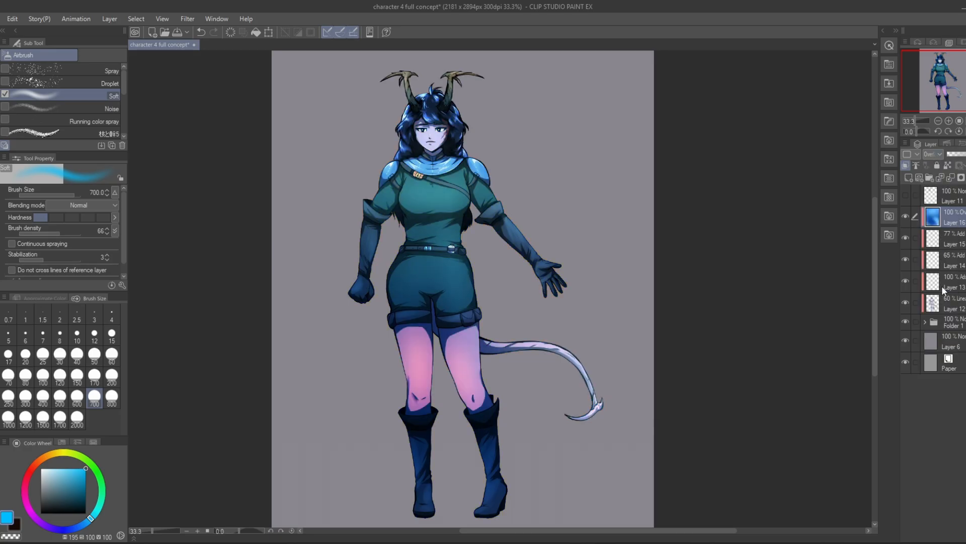
click(953, 154)
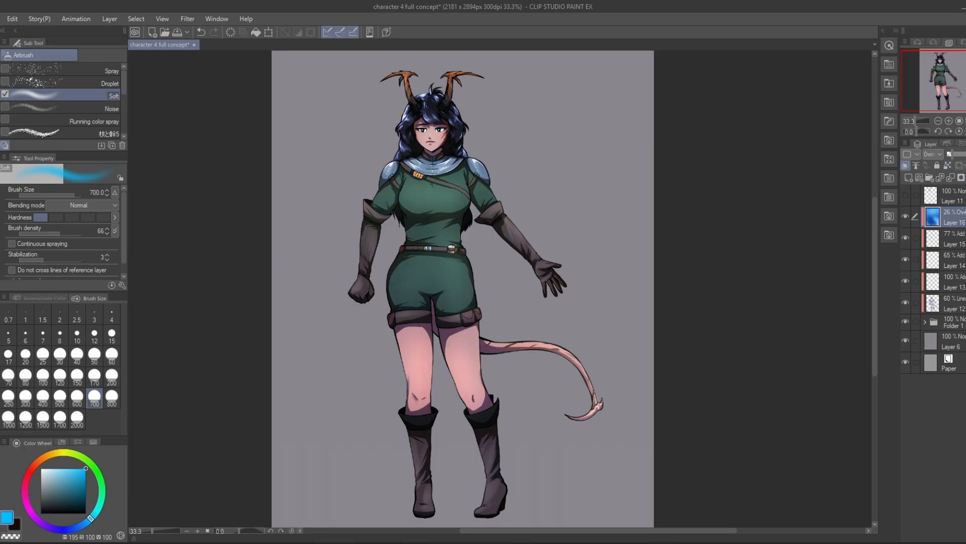
scroll(509, 182, down, 1)
scroll(483, 161, up, 4)
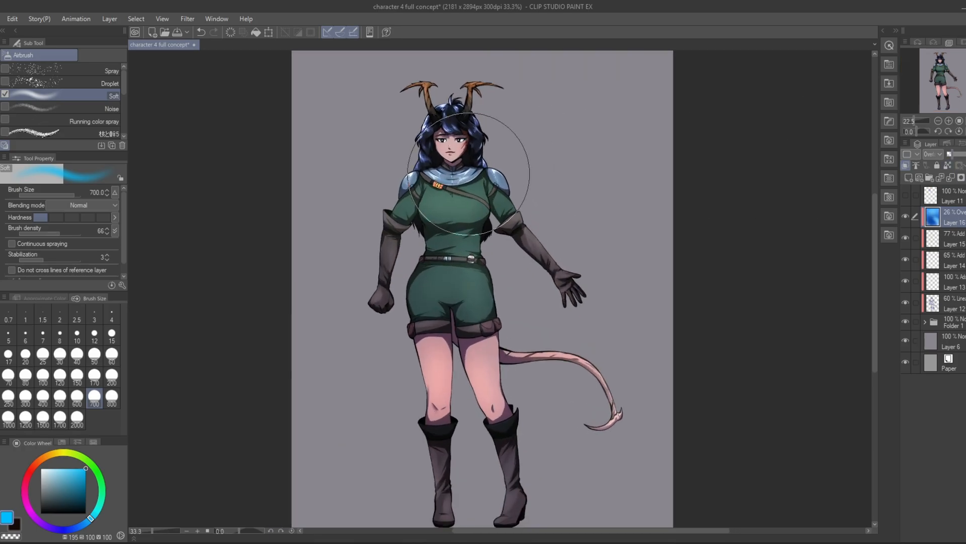
scroll(456, 141, down, 1)
scroll(443, 201, down, 3)
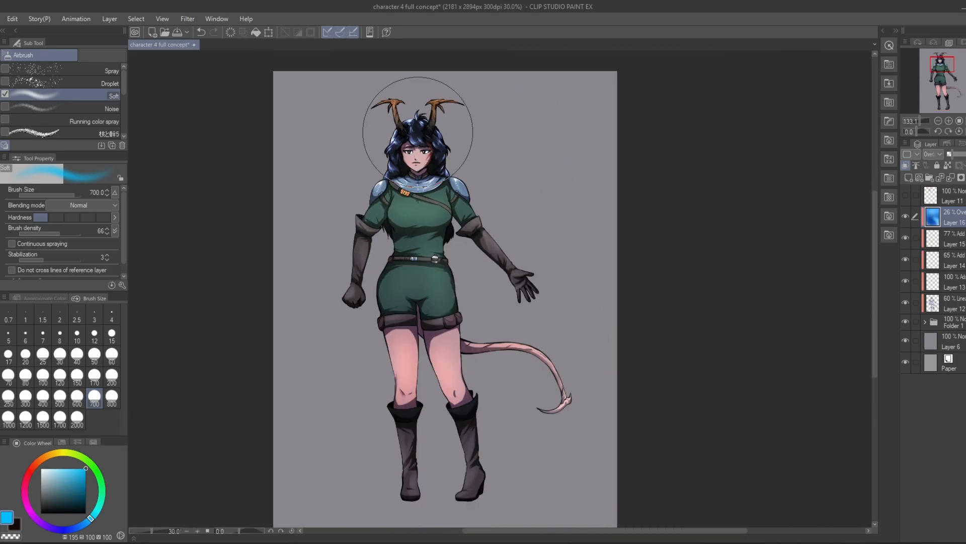
Step: Hide the grey background Layer 6 and change the paper colour to a muted blue, hex 536A83
click(905, 341)
double_click(931, 362)
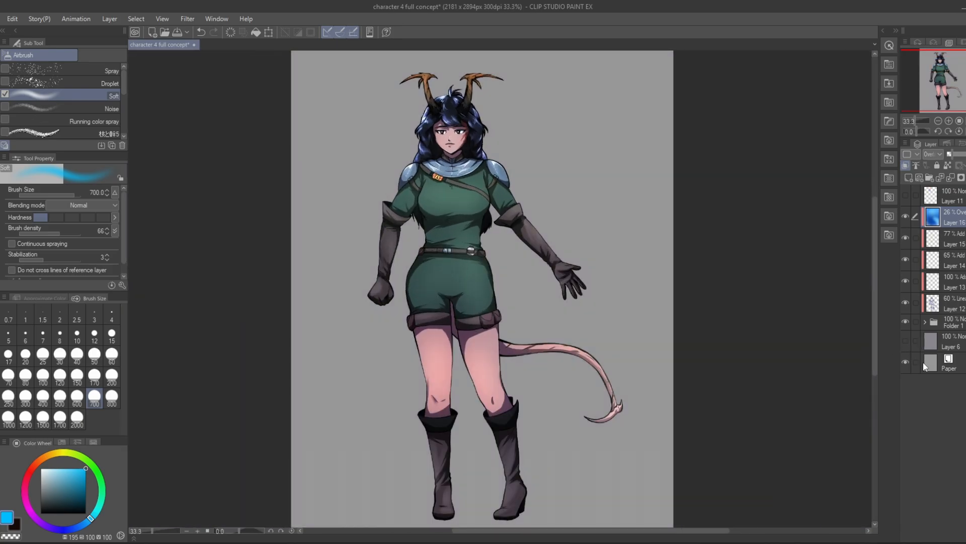
click(191, 415)
drag(161, 385, 117, 394)
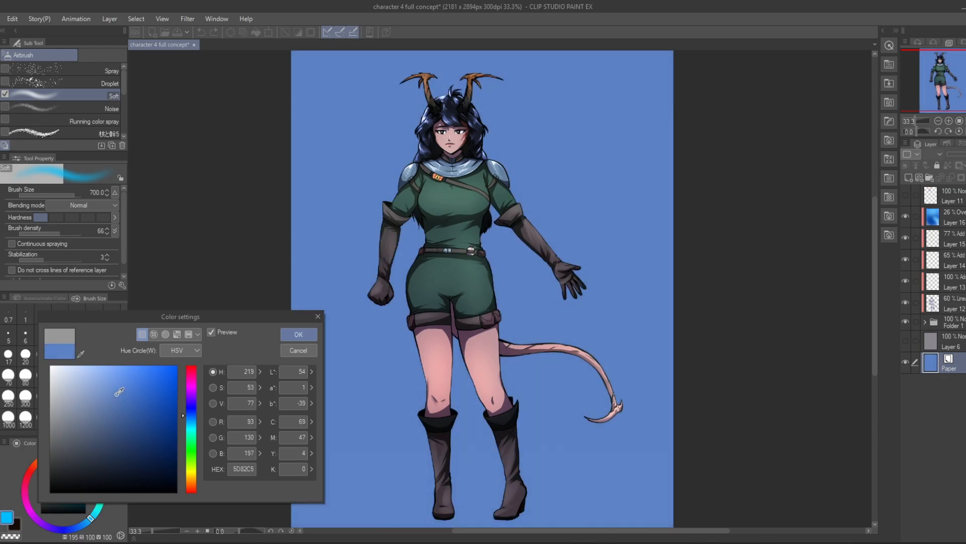
drag(190, 422, 194, 425)
click(89, 422)
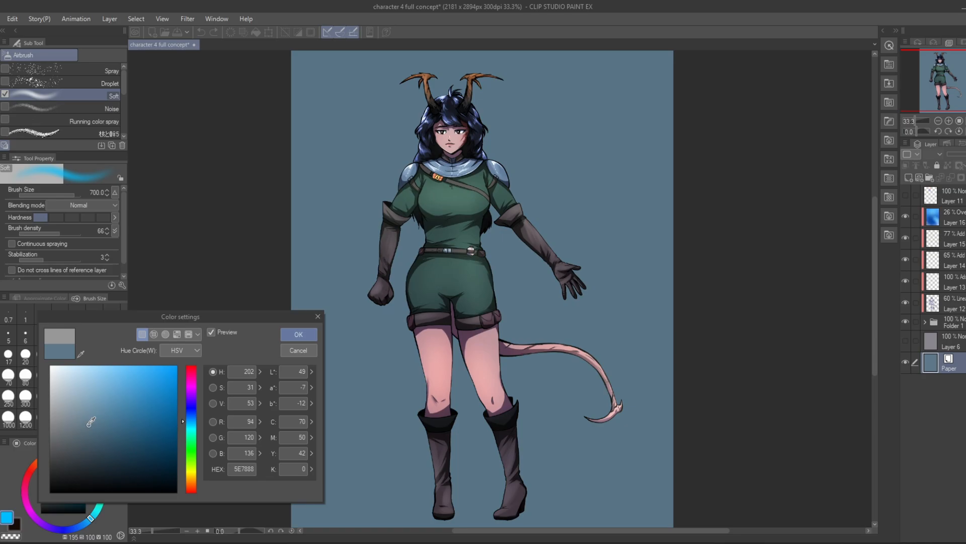
drag(89, 423, 95, 427)
click(188, 420)
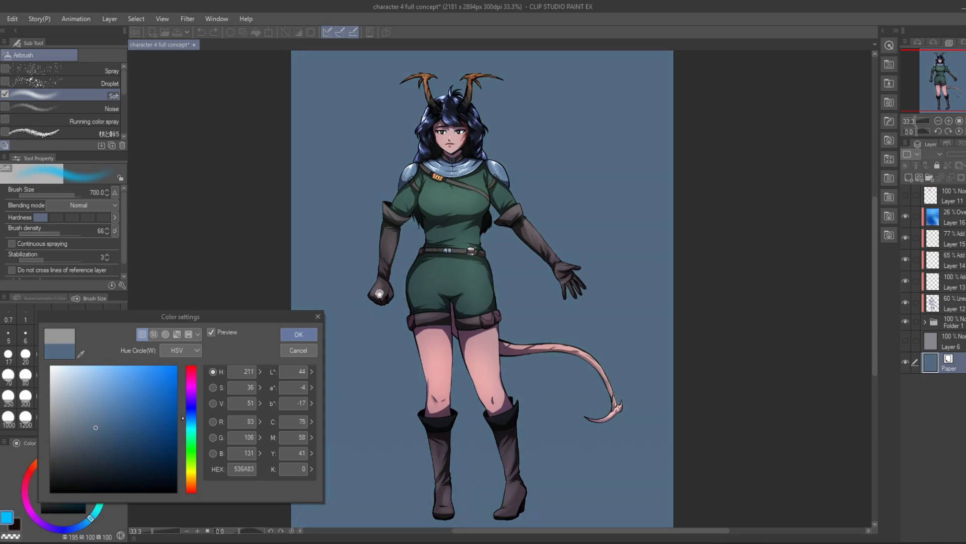
click(299, 334)
scroll(455, 222, down, 5)
scroll(450, 146, up, 10)
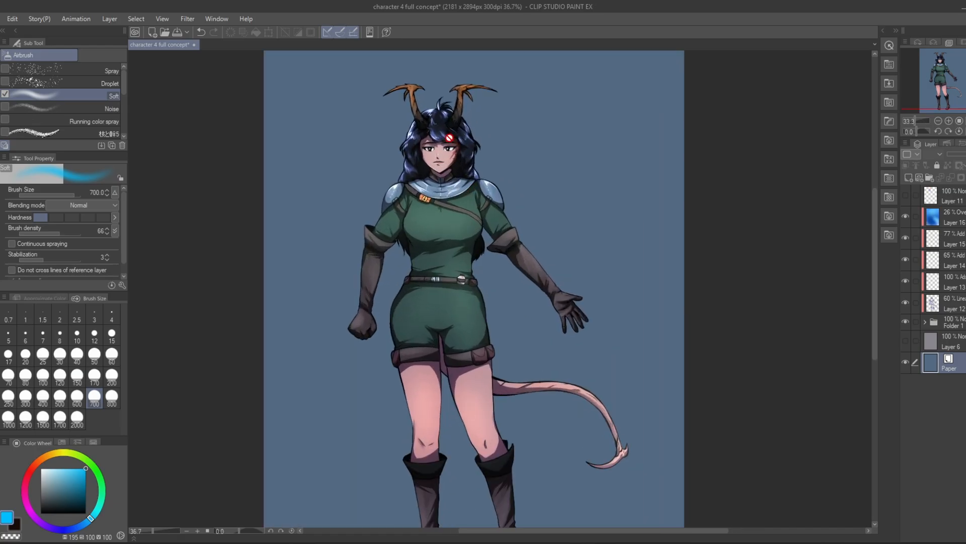
scroll(430, 104, down, 6)
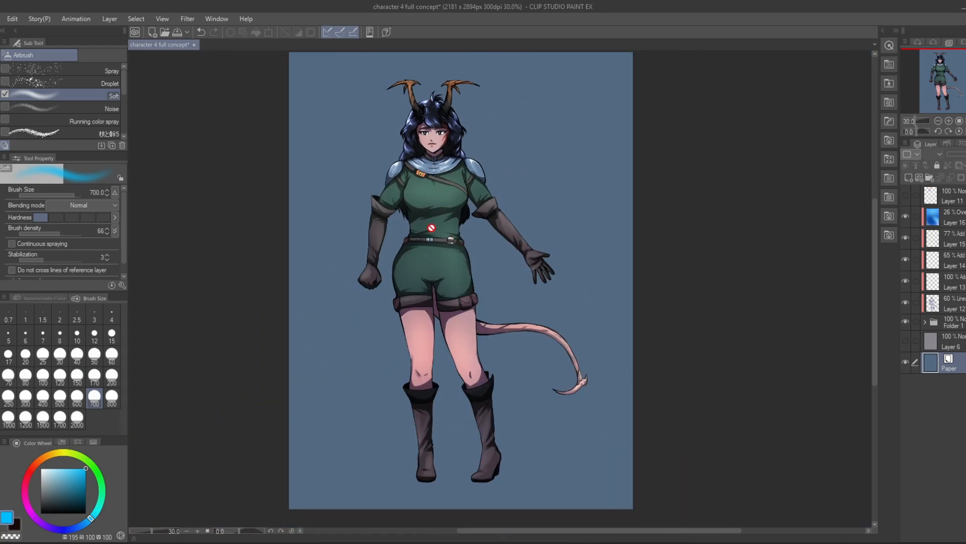
Step: Lower the blue Overlay layer's opacity to 0% and add a clipped Soft light layer above it
click(952, 221)
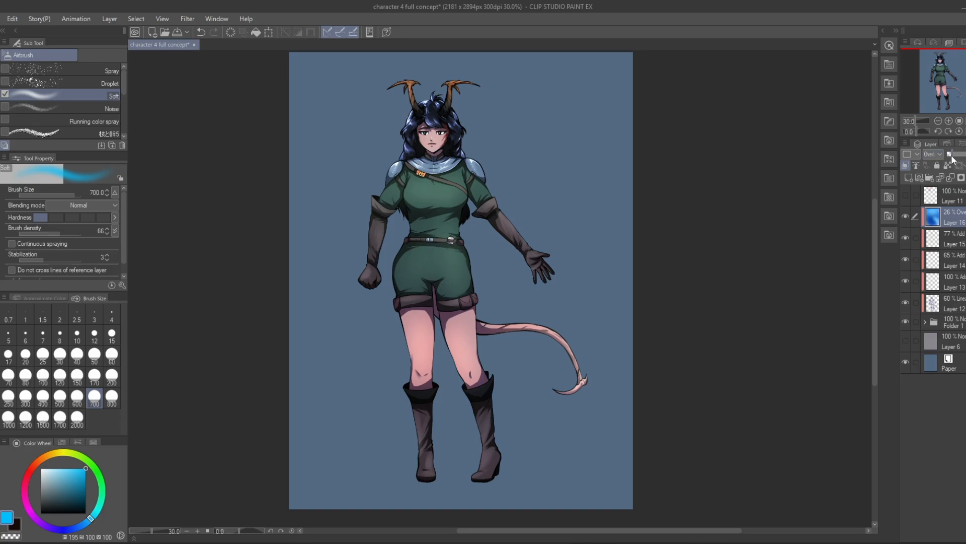
drag(955, 155, 941, 154)
click(911, 175)
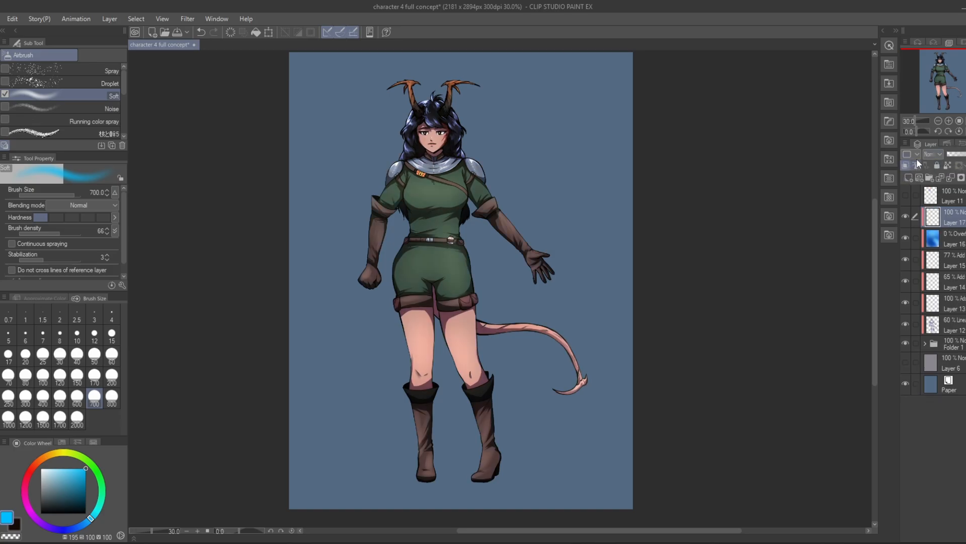
click(931, 154)
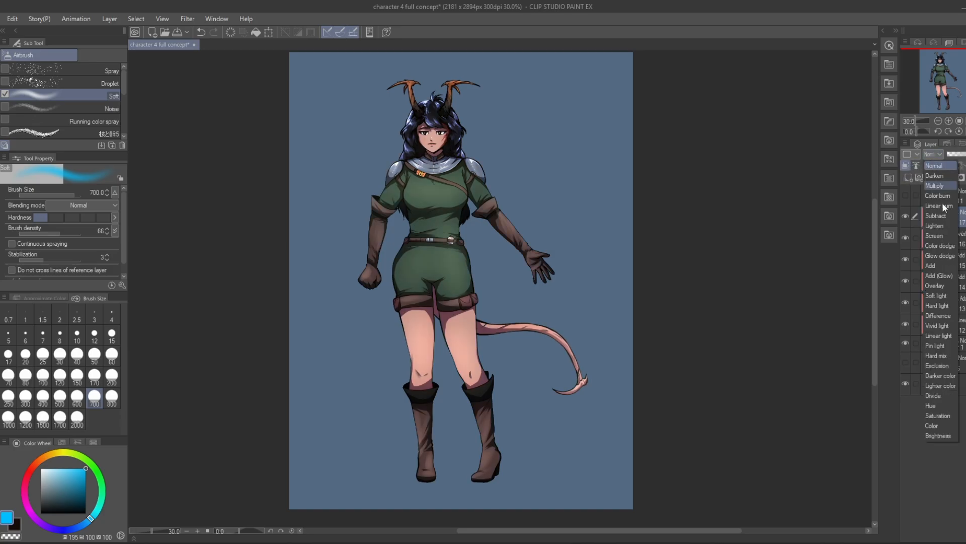
click(938, 296)
Step: Choose a pale orange and airbrush a warm tint over the whole character, raising the brush size to 1200
click(47, 455)
click(59, 467)
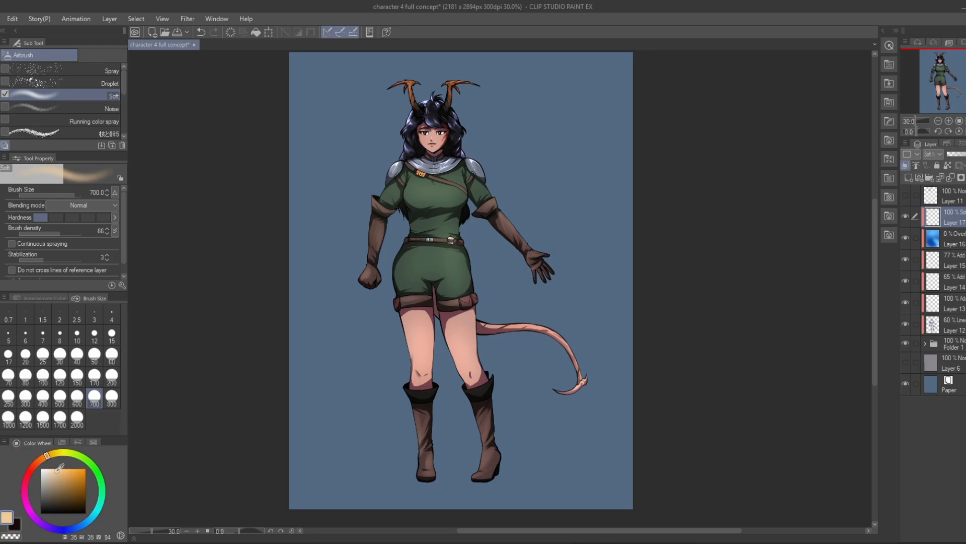
click(56, 470)
drag(343, 150, 345, 159)
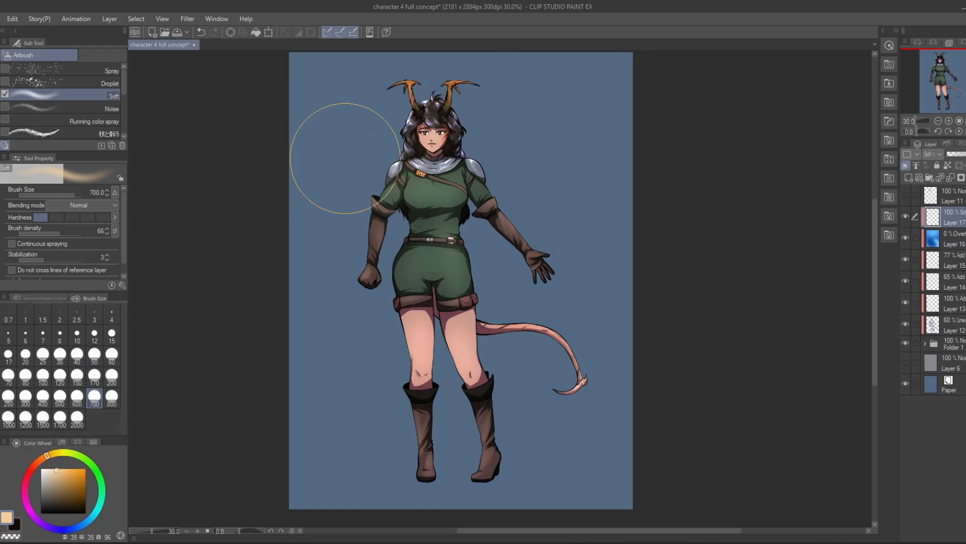
mouse_move(527, 136)
mouse_down()
mouse_move(486, 140)
mouse_move(418, 270)
mouse_up()
click(25, 416)
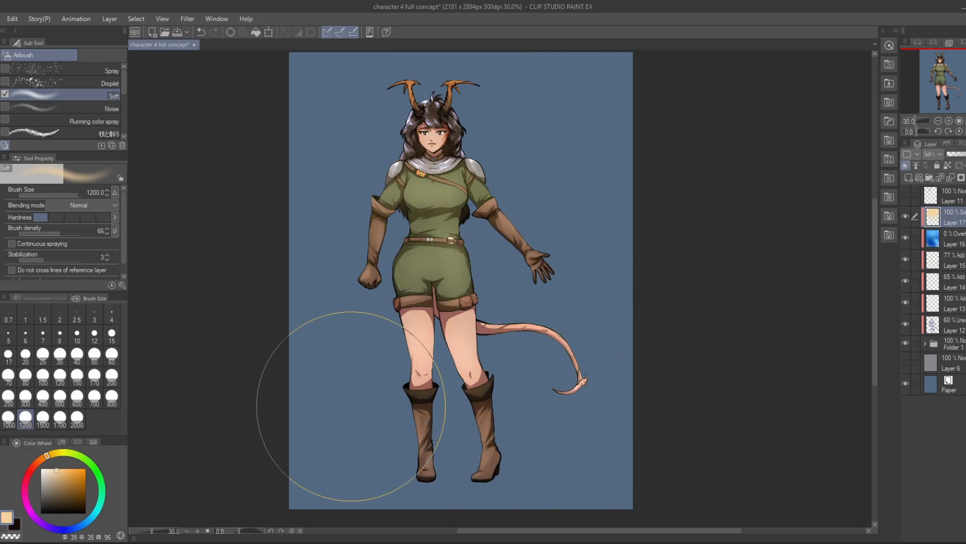
Step: Choose a dark muted purple (hue 269, saturation 34, value 37) and airbrush it over the character's shaded areas
click(45, 523)
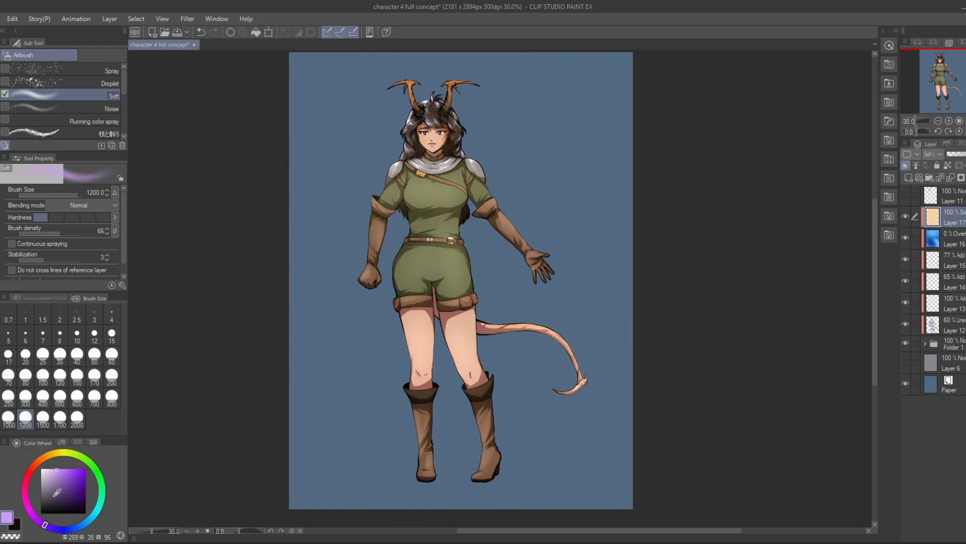
click(55, 496)
mouse_move(334, 237)
mouse_down()
mouse_move(320, 151)
mouse_move(415, 178)
mouse_up()
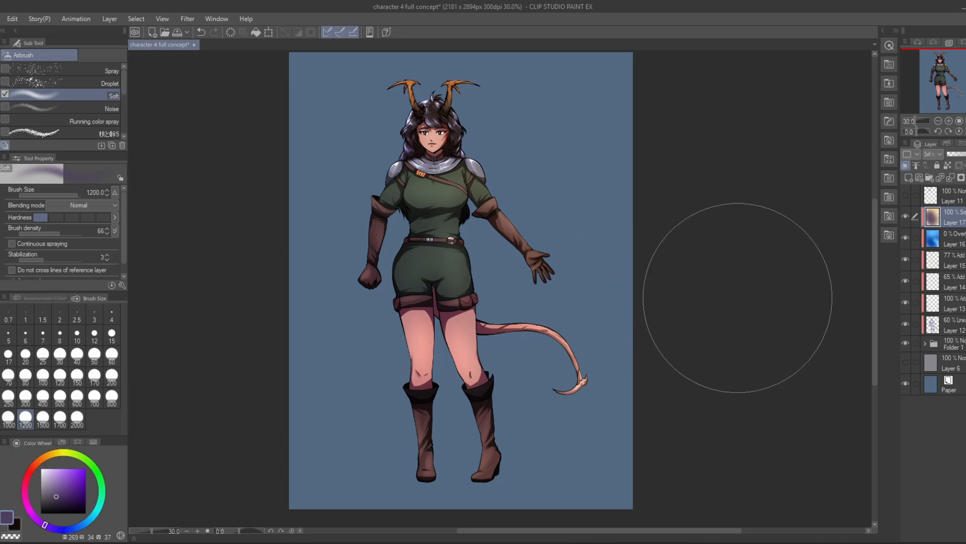
scroll(377, 118, up, 1)
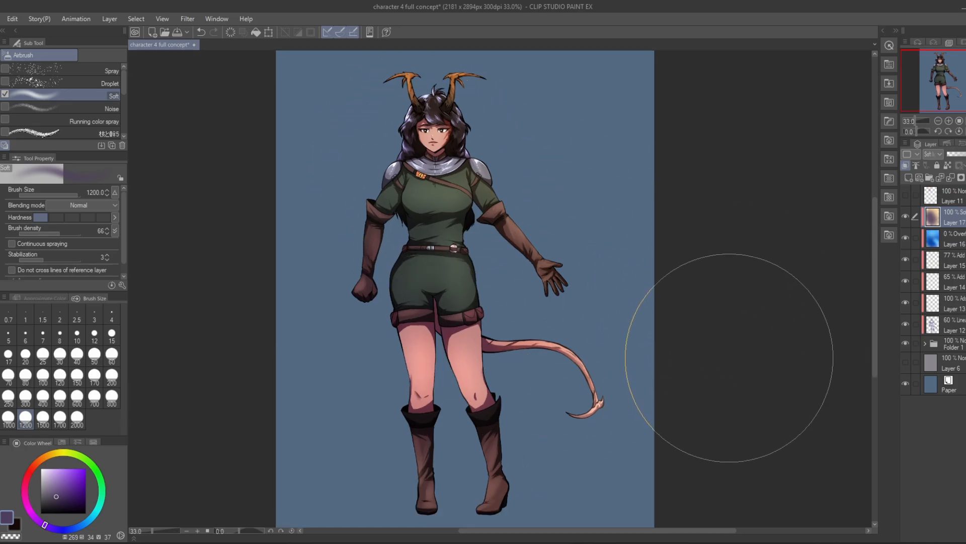